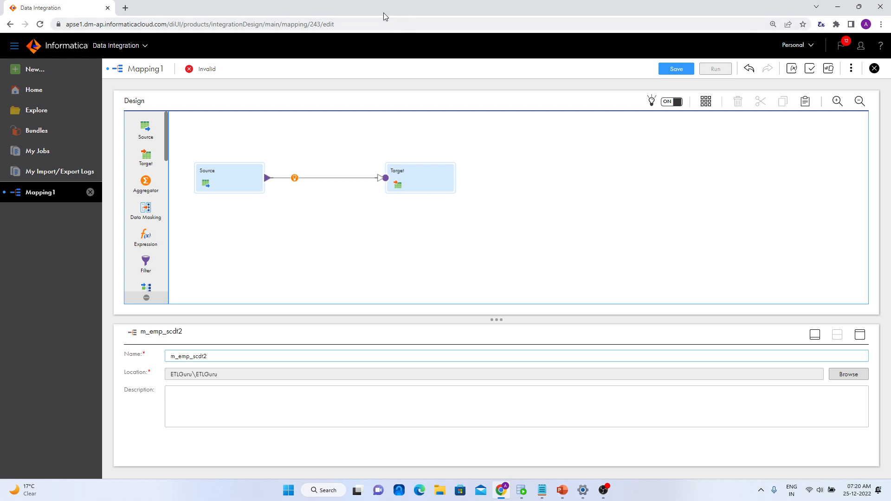
# Review the employees_scdt2.csv source data in Notepad and the EMPLOYEES_SCDT2 table definition in SQL Developer
pyautogui.click(465, 218)
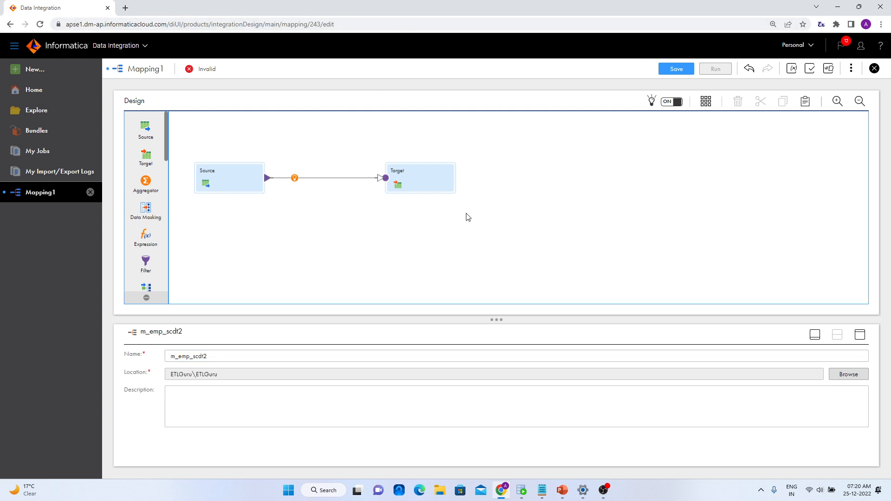
pyautogui.click(541, 493)
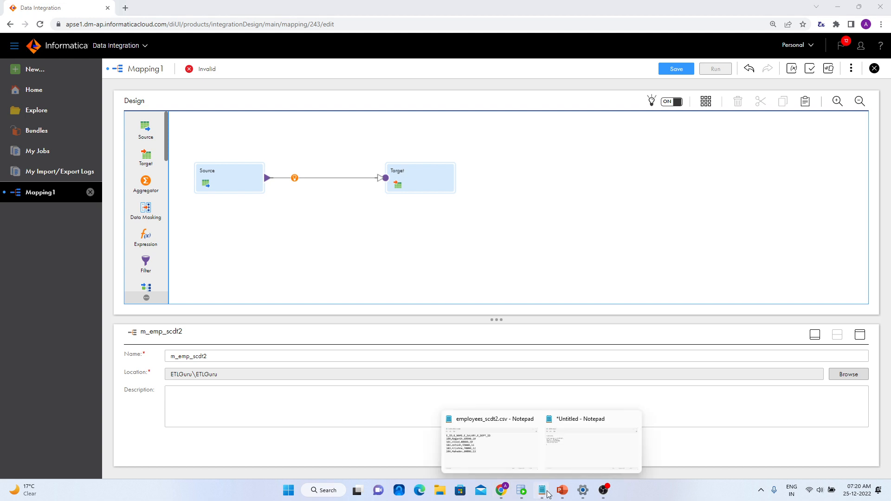
pyautogui.click(482, 452)
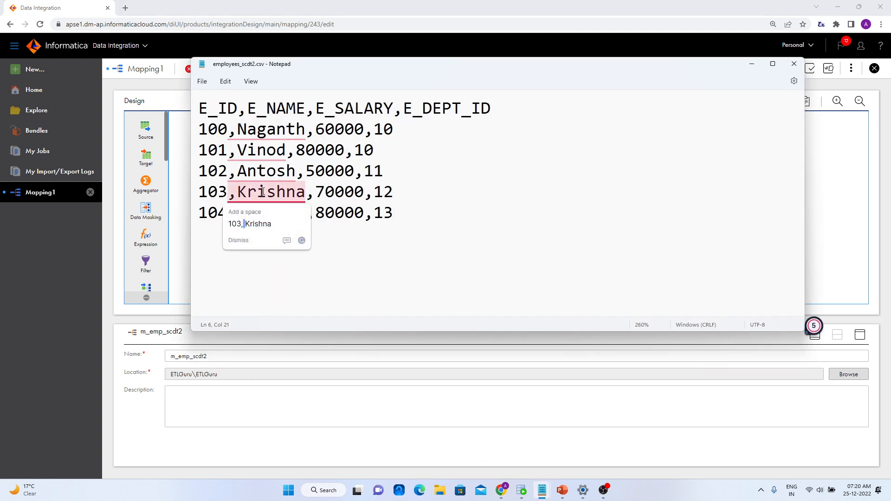
pyautogui.click(522, 490)
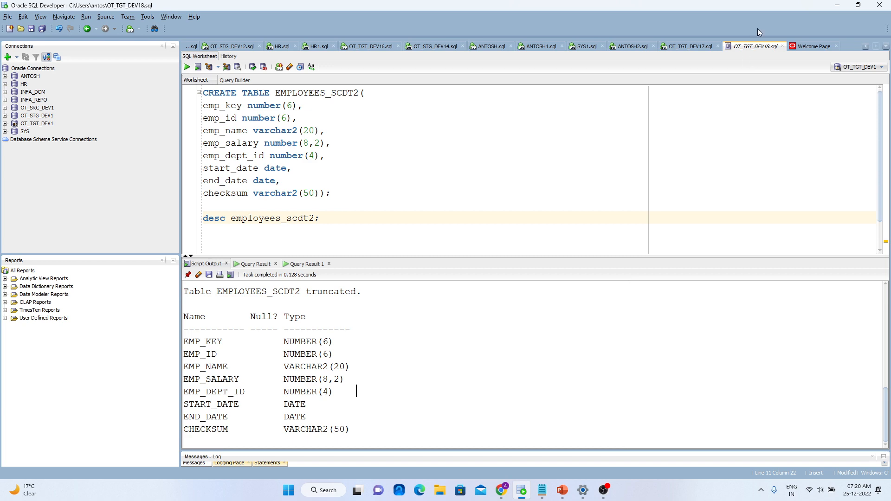
pyautogui.click(831, 8)
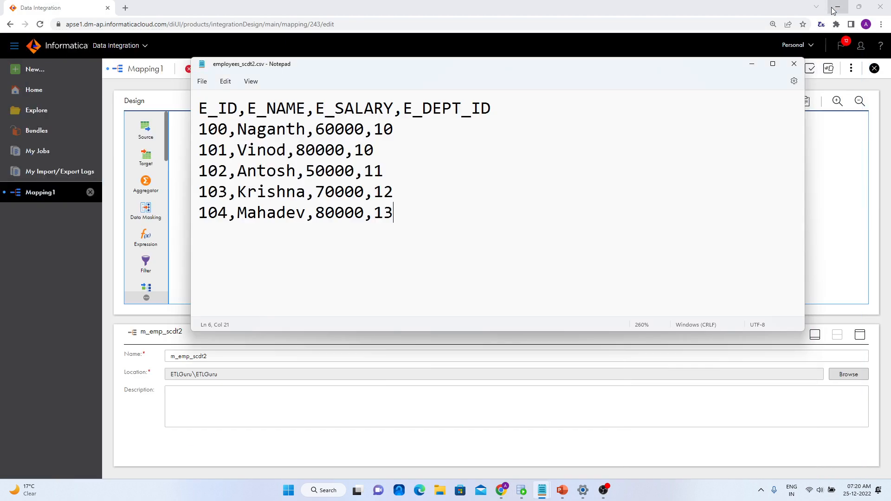
pyautogui.click(752, 68)
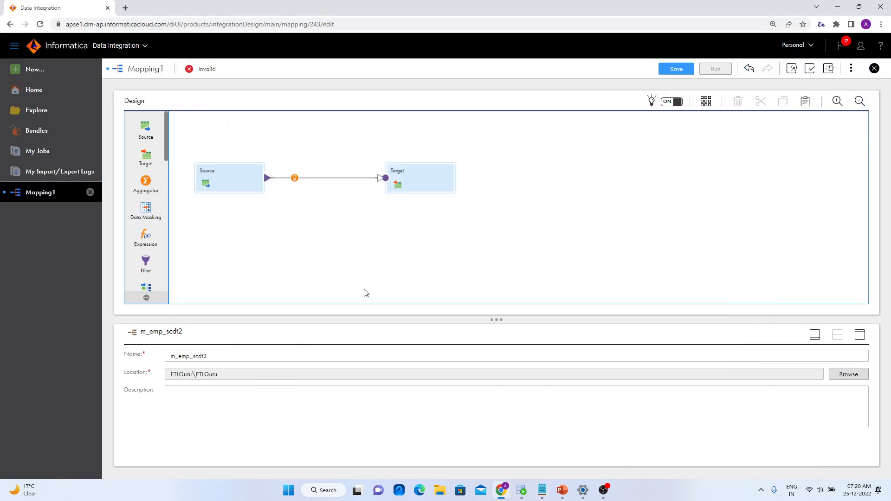
# Set the Source transformation's connection to Flat_File_Connection_SA2 (Flat File)
pyautogui.click(227, 179)
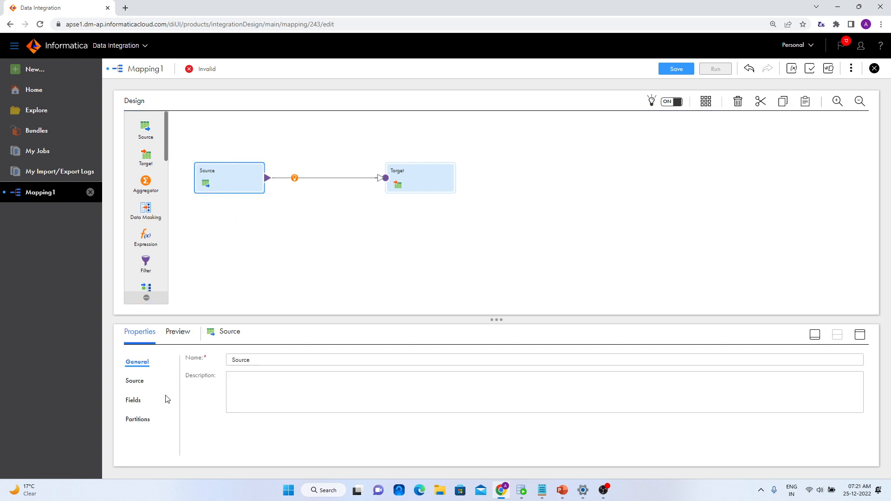
pyautogui.click(135, 380)
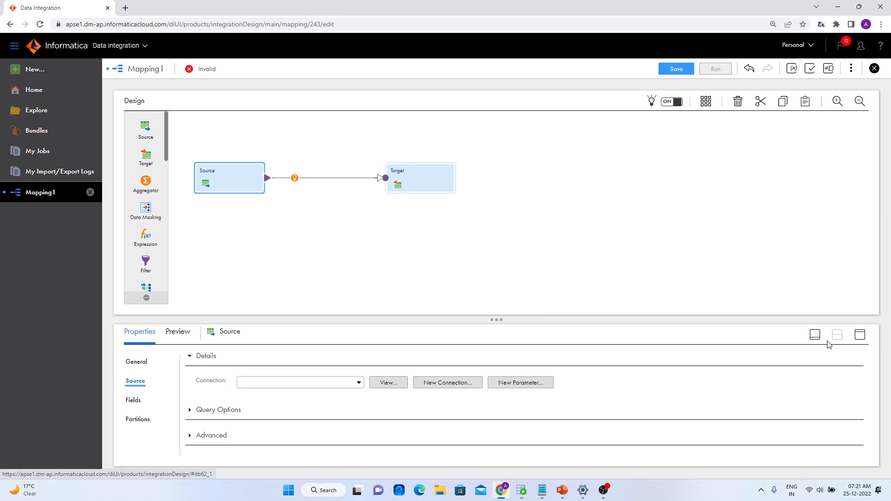
pyautogui.click(860, 334)
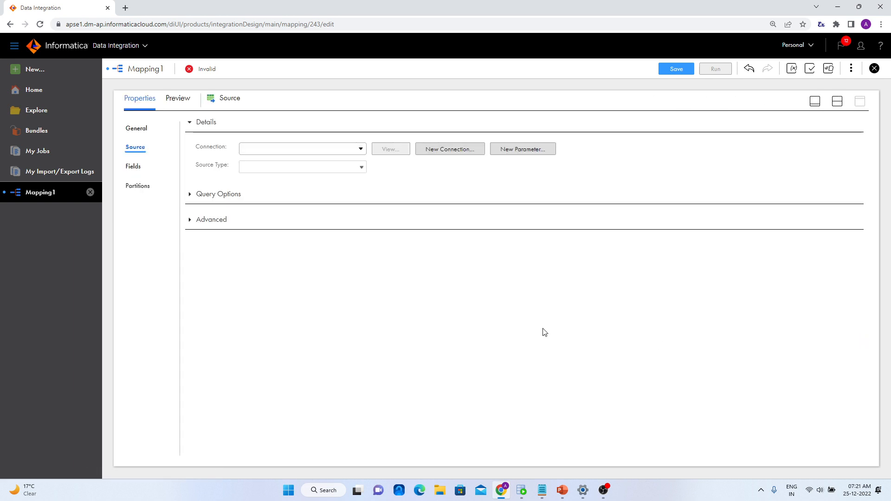
pyautogui.click(343, 150)
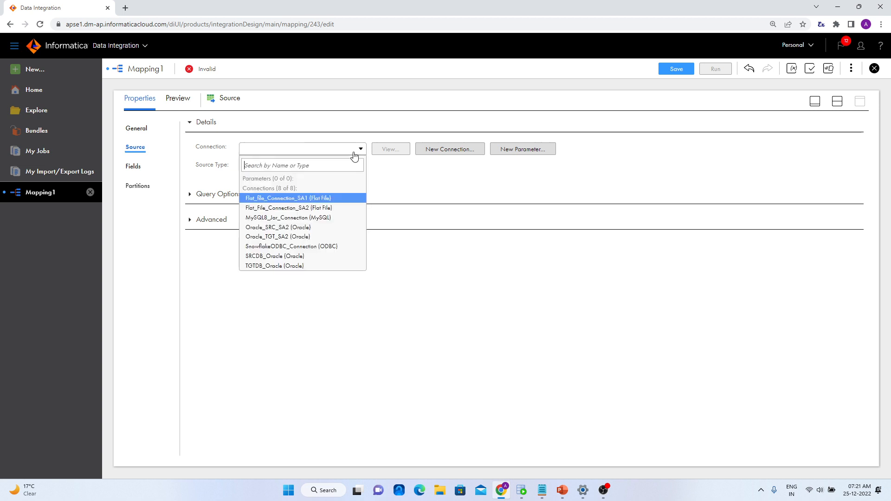
pyautogui.click(340, 208)
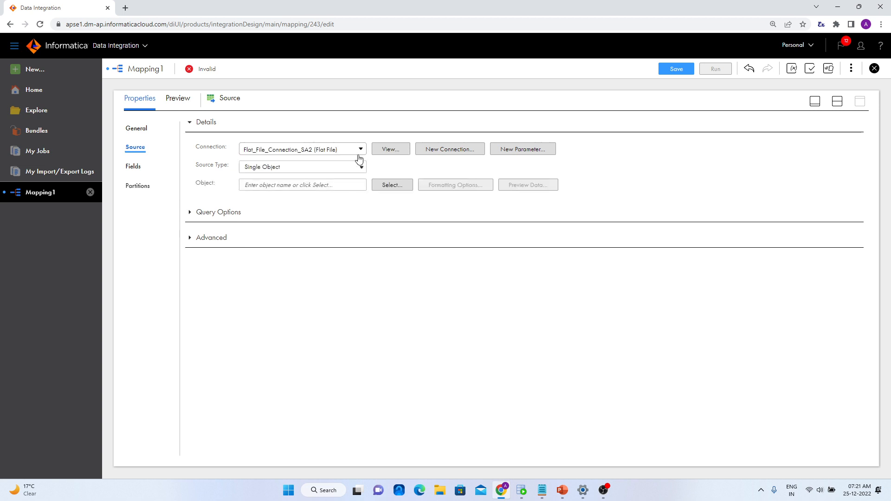
# Choose employees_scdt2.csv from the InOutFiles package as the source object
pyautogui.click(384, 184)
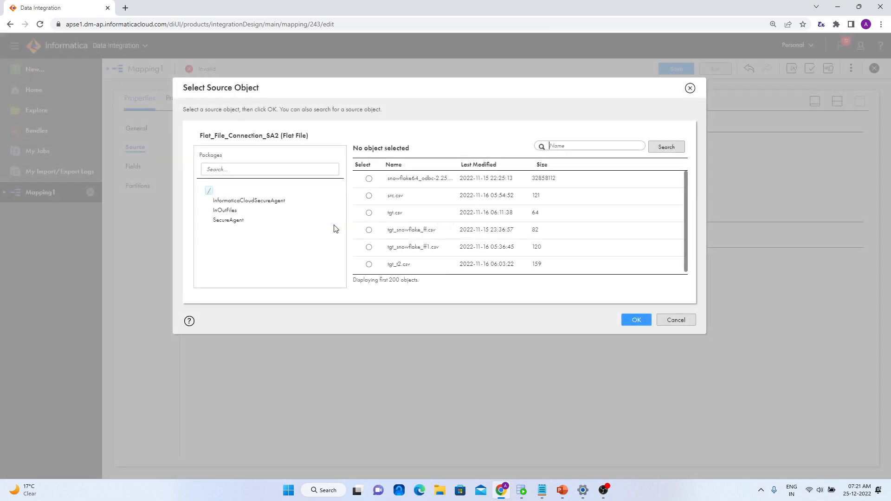
pyautogui.click(232, 211)
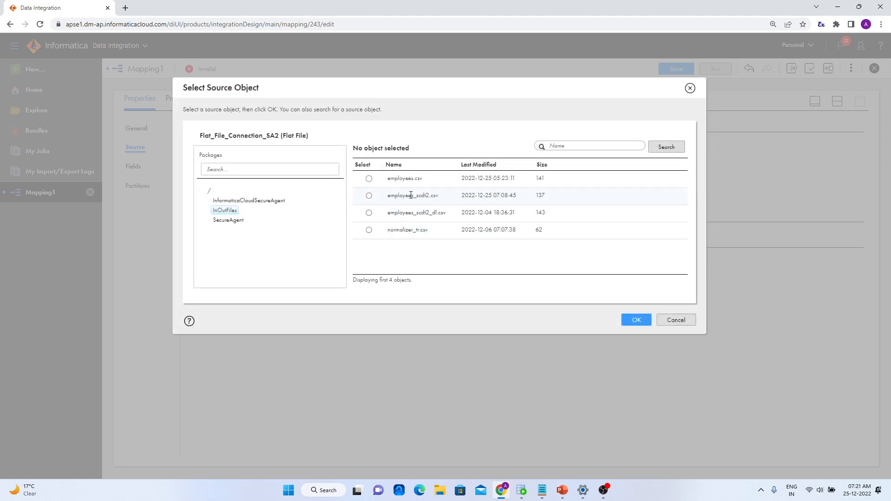
pyautogui.click(368, 197)
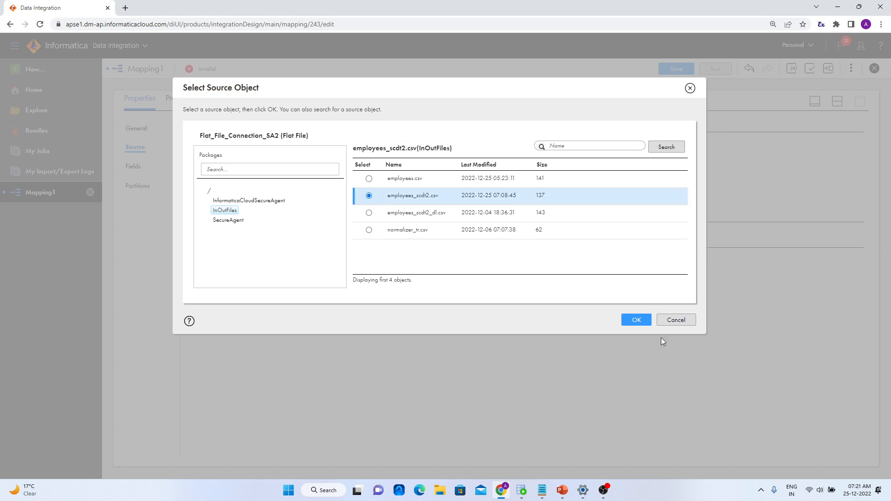
pyautogui.click(638, 320)
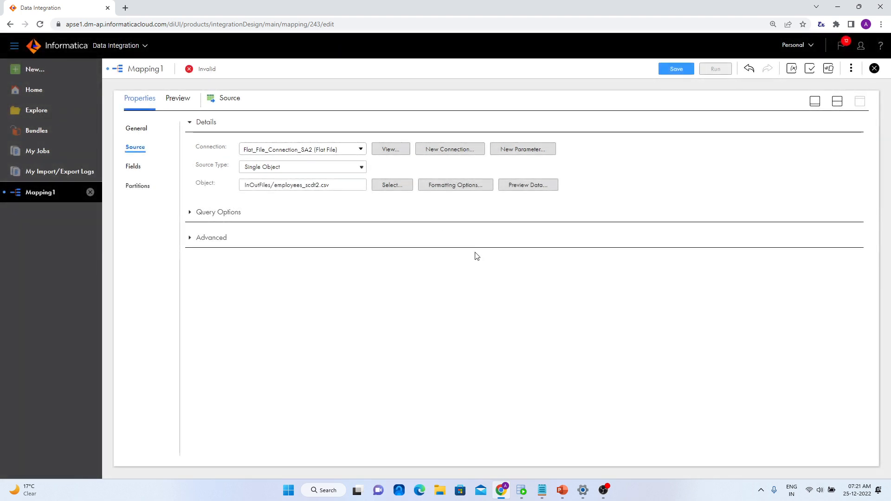
# Compare the source's field types with the column types of the EMPLOYEES_SCDT2 table in SQL Developer
pyautogui.click(141, 171)
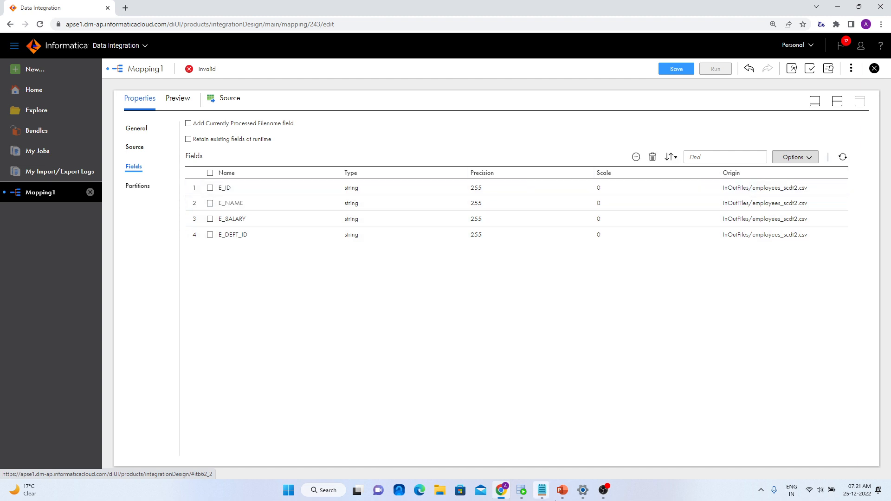
pyautogui.click(521, 490)
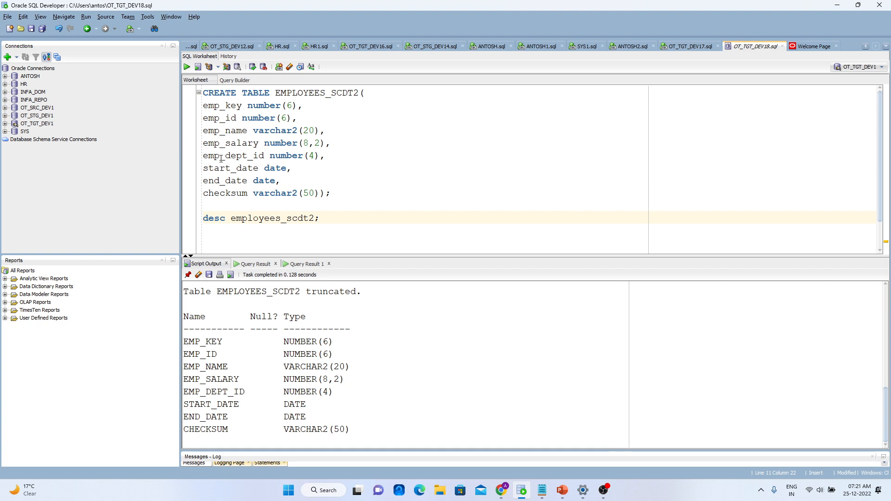
pyautogui.click(837, 6)
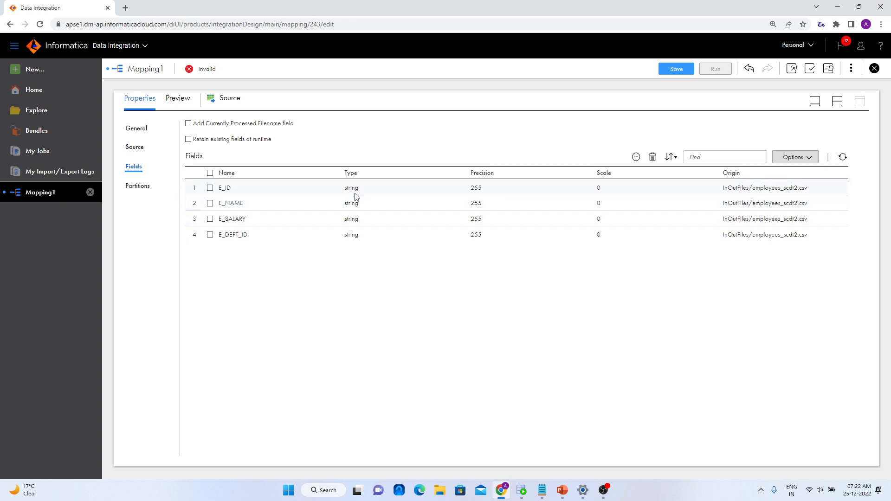
# Enable metadata editing for the source fields
pyautogui.click(792, 160)
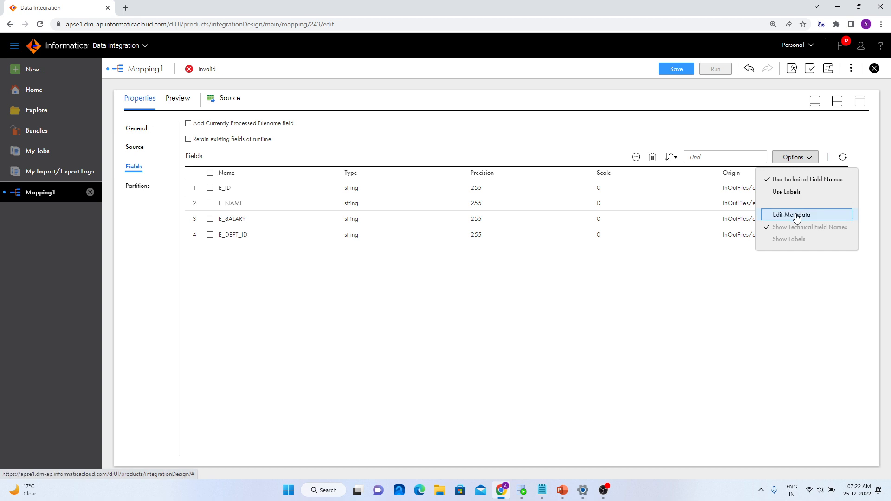
pyautogui.click(796, 215)
pyautogui.click(803, 166)
pyautogui.click(701, 274)
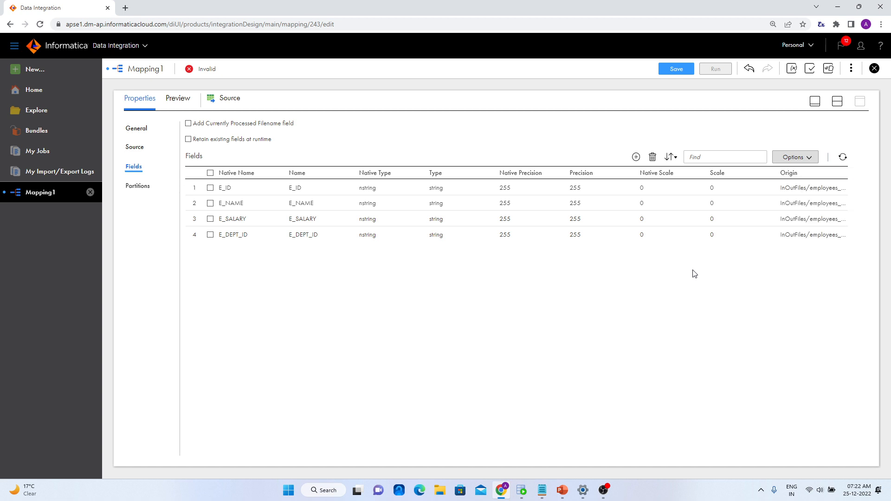
# Change the E_ID field's native type to number with a native precision of 6
pyautogui.click(445, 188)
pyautogui.click(405, 189)
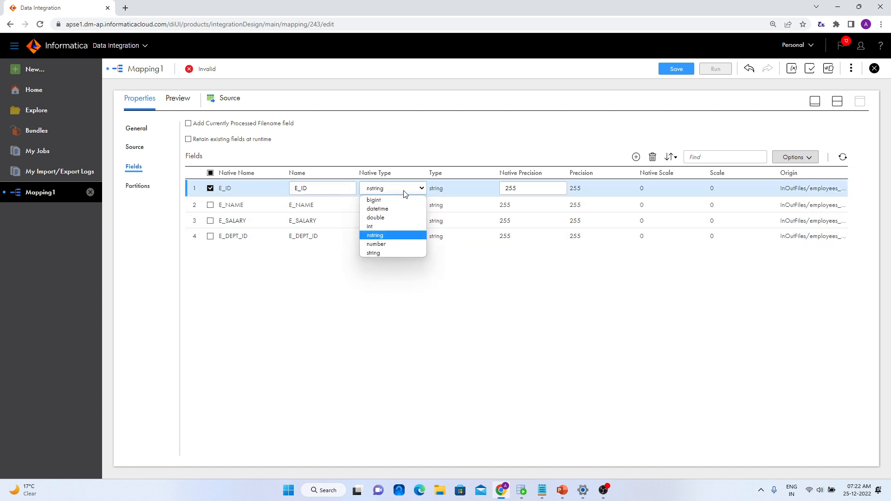
pyautogui.click(392, 243)
pyautogui.doubleClick(522, 189)
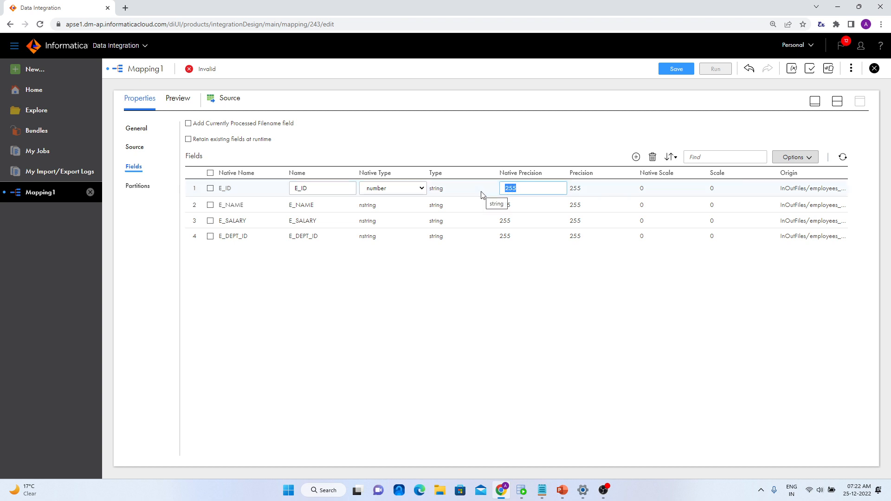
pyautogui.write('6')
pyautogui.click(488, 275)
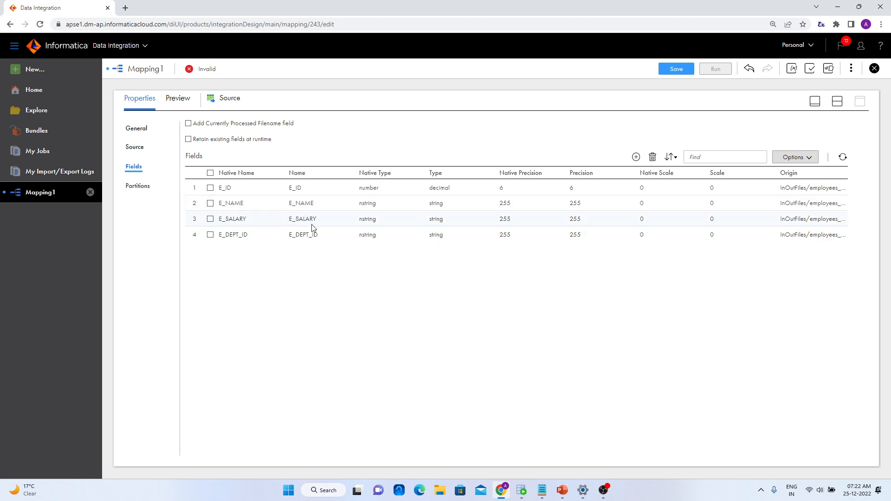
# Change the E_SALARY field's native type to number with native precision 8 and native scale 2
pyautogui.click(362, 218)
pyautogui.click(392, 222)
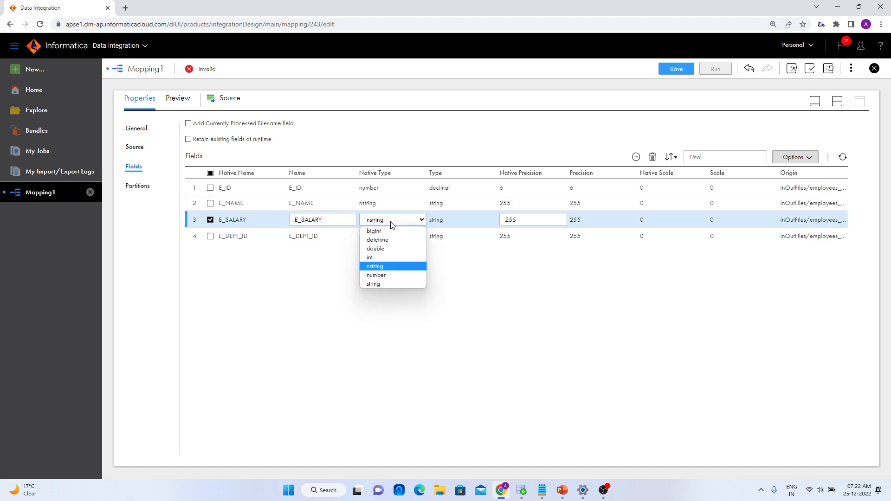
pyautogui.click(389, 276)
pyautogui.click(468, 221)
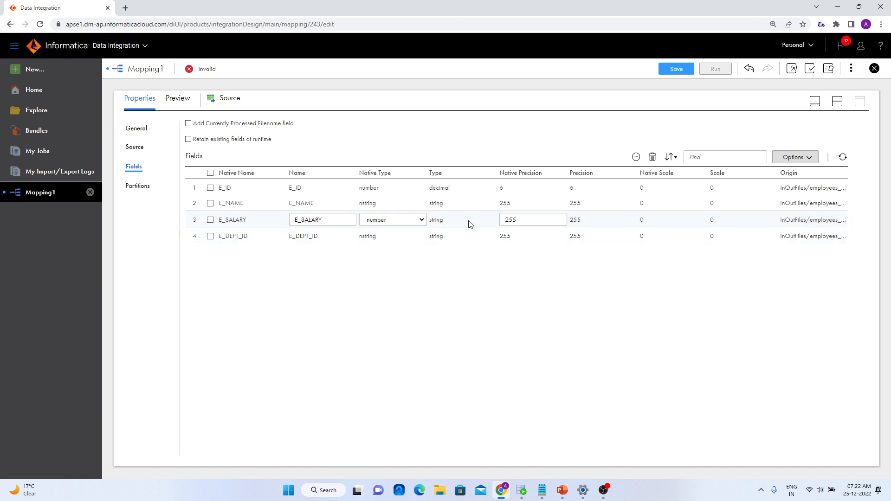
pyautogui.doubleClick(512, 221)
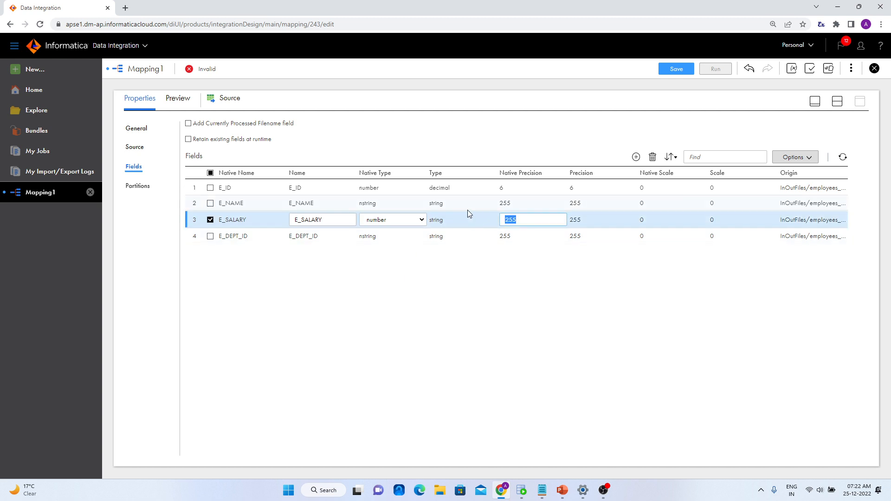
pyautogui.write('8')
pyautogui.click(681, 272)
pyautogui.click(659, 221)
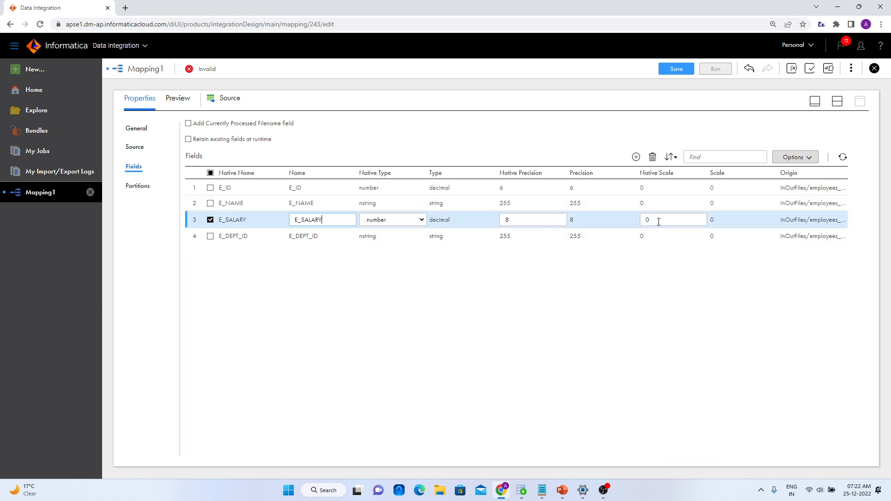
pyautogui.doubleClick(659, 222)
pyautogui.write('2')
pyautogui.click(630, 300)
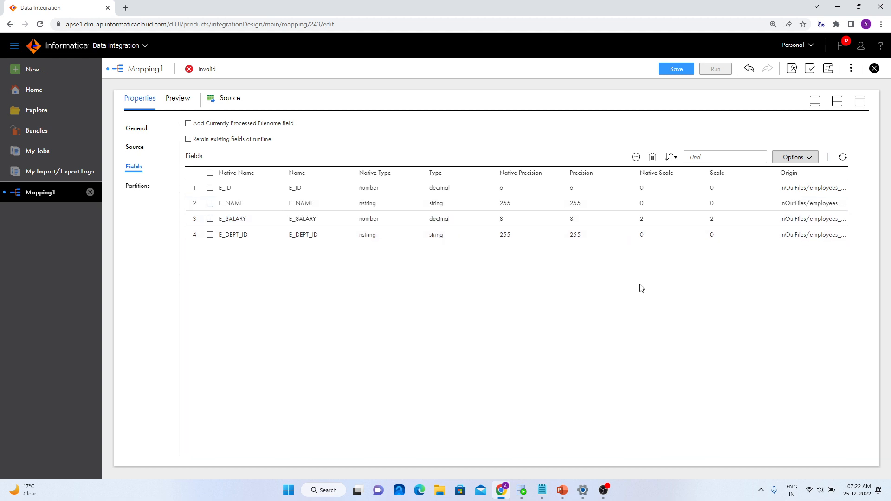
# Change the E_DEPT_ID field's native type to number with native precision 4, and save the mapping
pyautogui.click(370, 239)
pyautogui.click(394, 236)
pyautogui.click(398, 291)
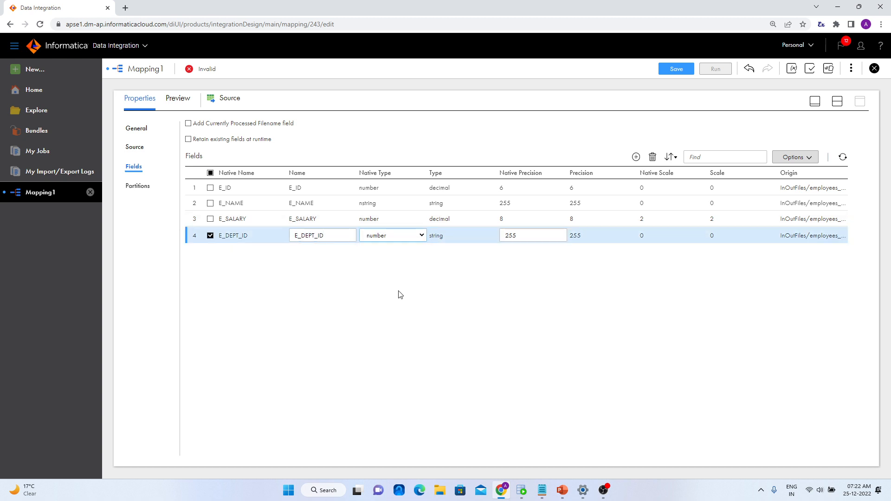
pyautogui.moveTo(524, 235); pyautogui.dragTo(471, 244)
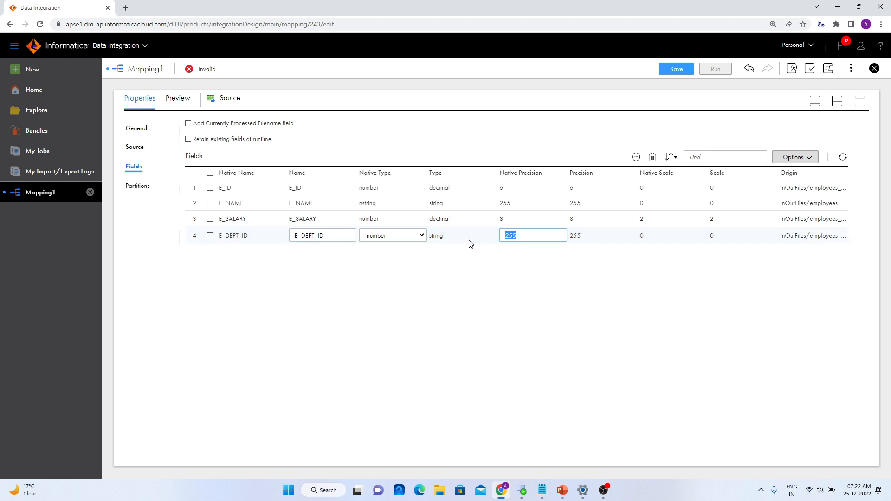
pyautogui.write('4')
pyautogui.click(543, 312)
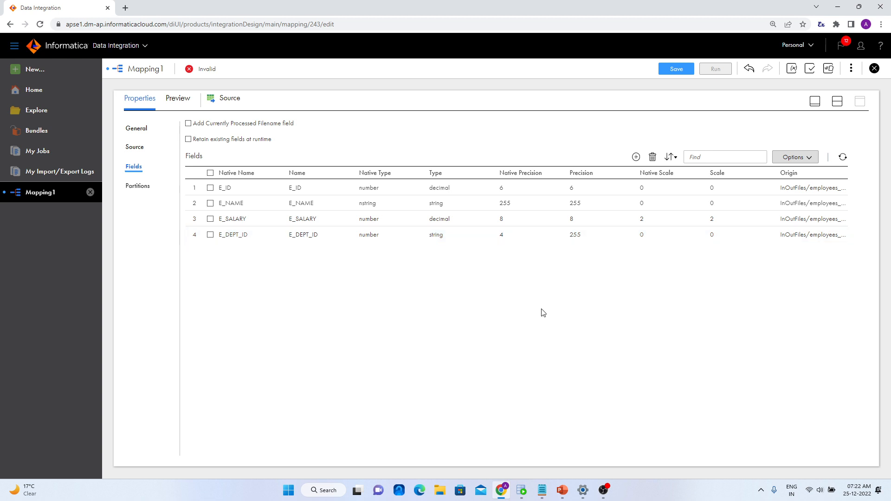
pyautogui.click(677, 70)
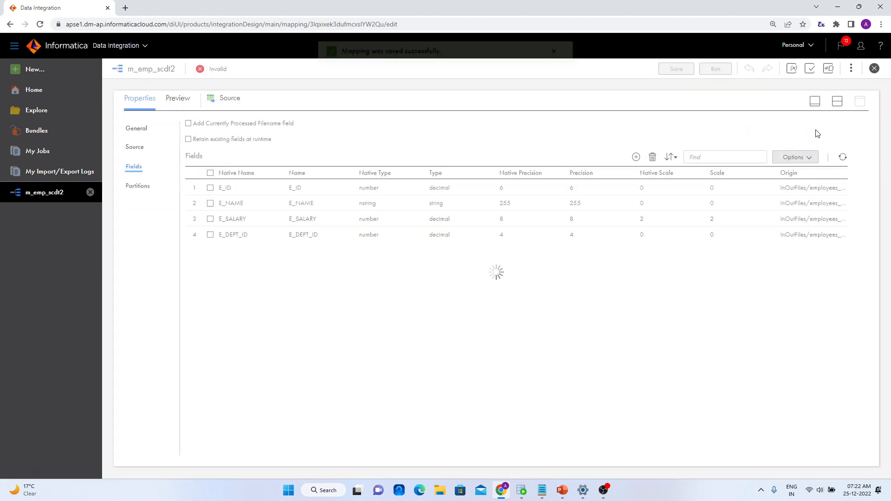
# Insert a Lookup transformation on the link between Source and Target in the mapping design
pyautogui.click(837, 102)
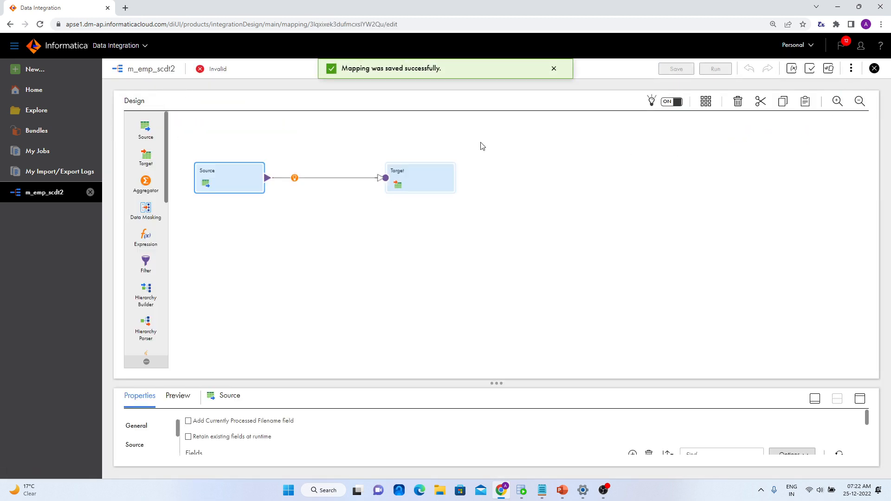
pyautogui.click(293, 178)
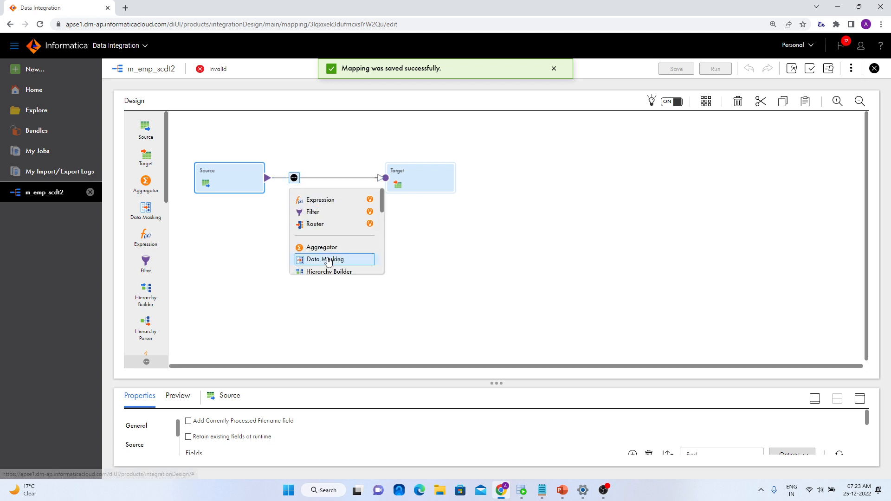
pyautogui.scroll(-3, 334, 253)
pyautogui.click(339, 236)
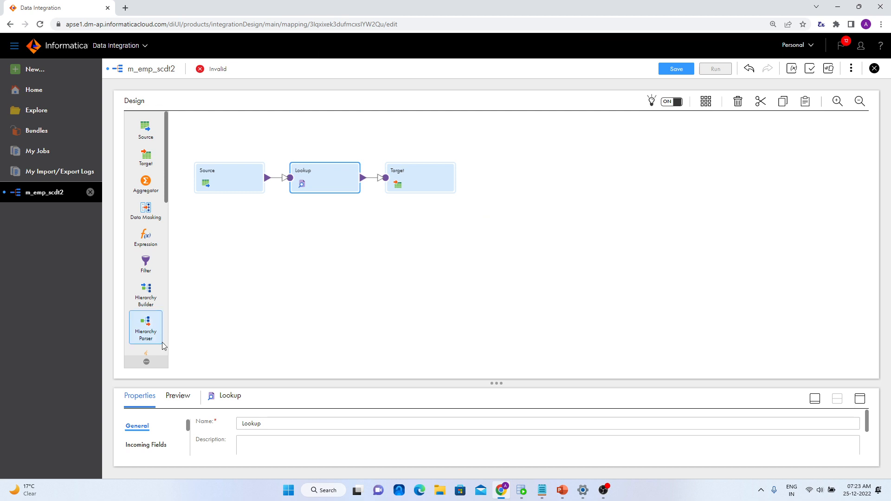
# Set the Lookup transformation's lookup object to the Oracle_TGT_SA2 connection with Query as the source type
pyautogui.scroll(-2, 162, 344)
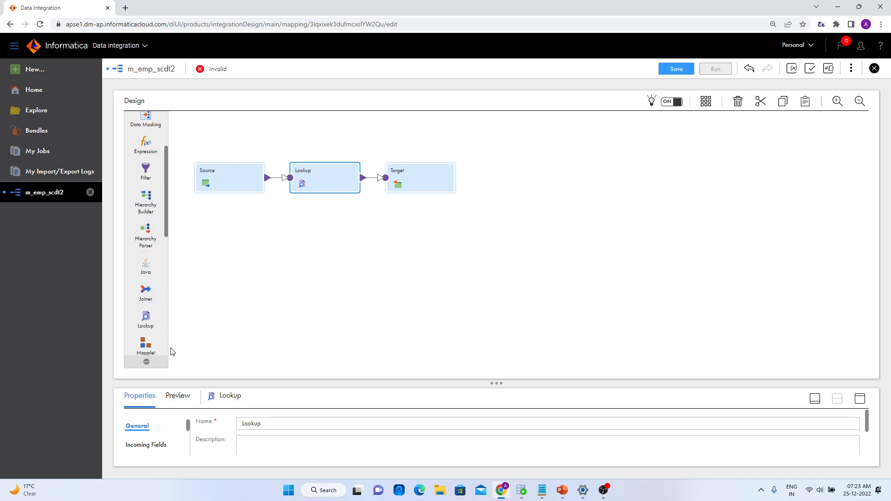
pyautogui.click(861, 399)
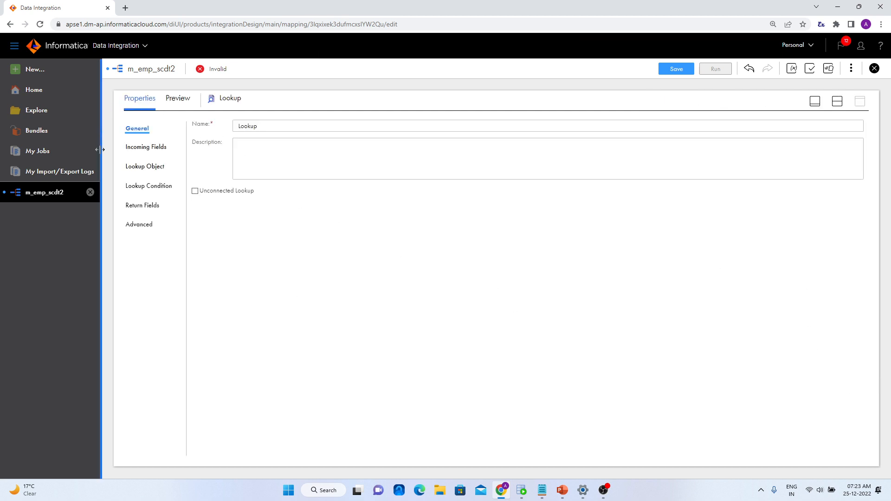
pyautogui.click(144, 170)
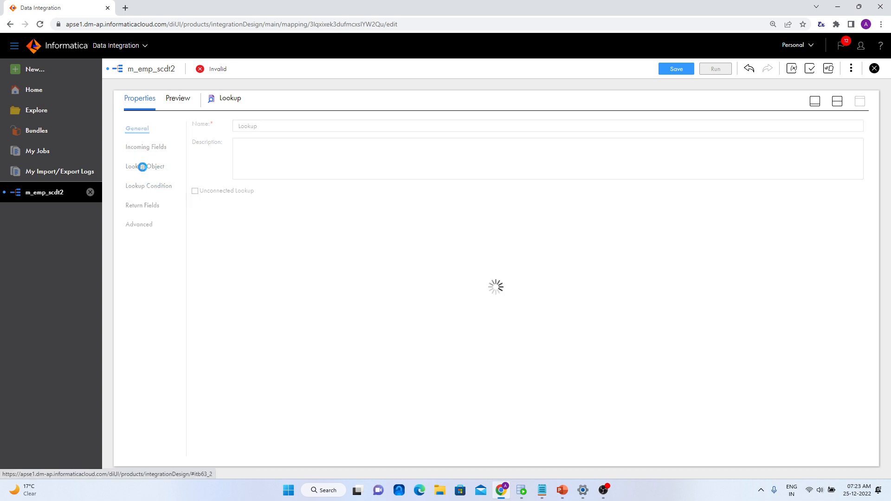
pyautogui.click(364, 148)
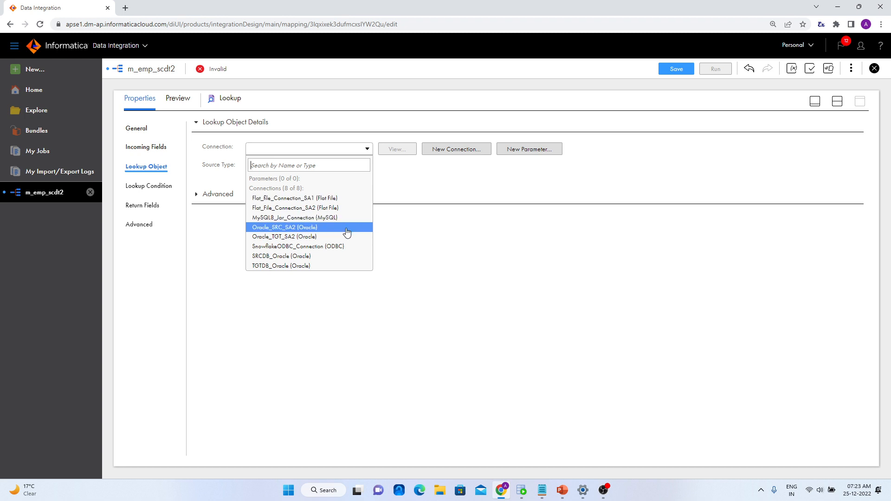
pyautogui.click(303, 237)
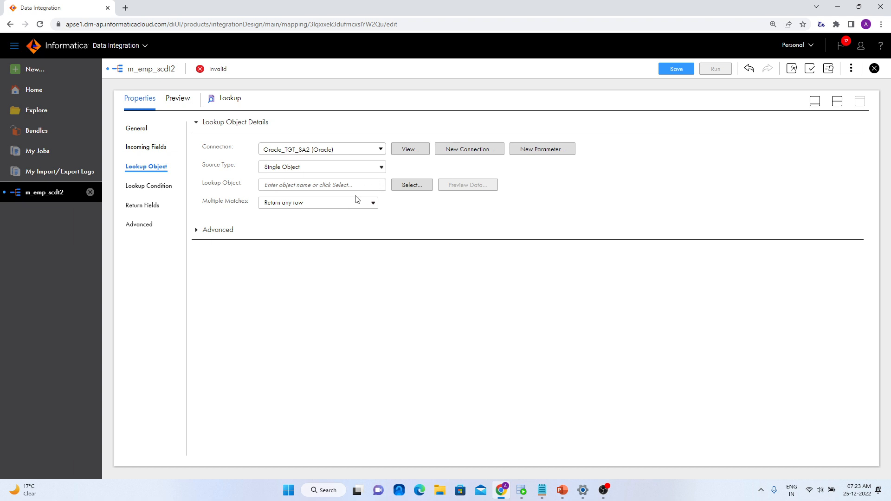
pyautogui.click(372, 168)
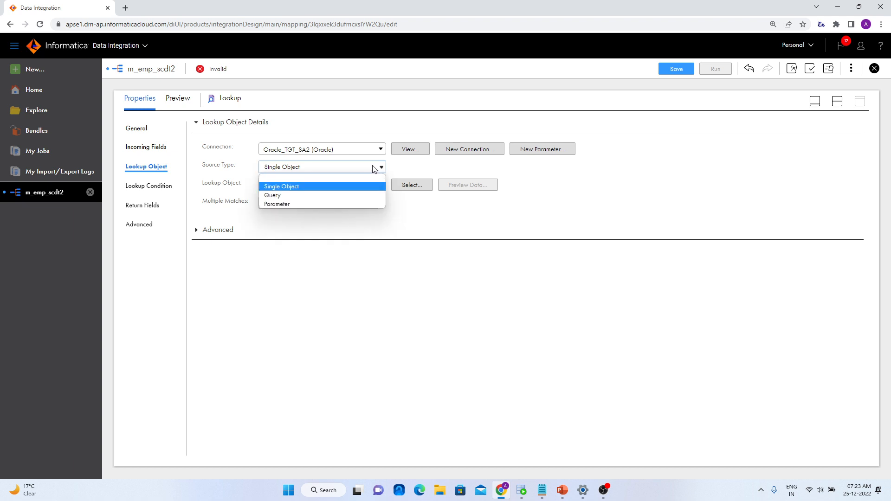
pyautogui.click(342, 193)
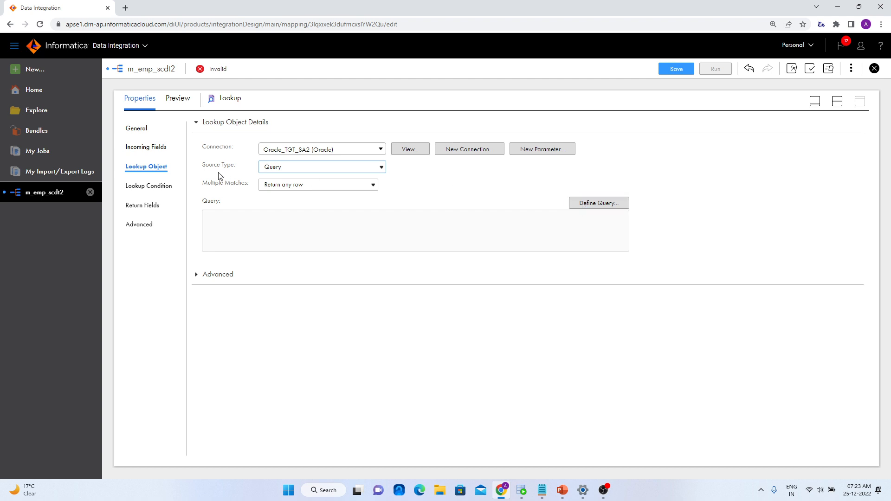
# Define and validate the lookup's custom query: SELECT emp_key as LKP_EMP_KEY, emp_id as LKP_EMP_ID, checksum AS LKP_CHECKSUM FROM EMPLOYEES_SCDT2
pyautogui.click(587, 203)
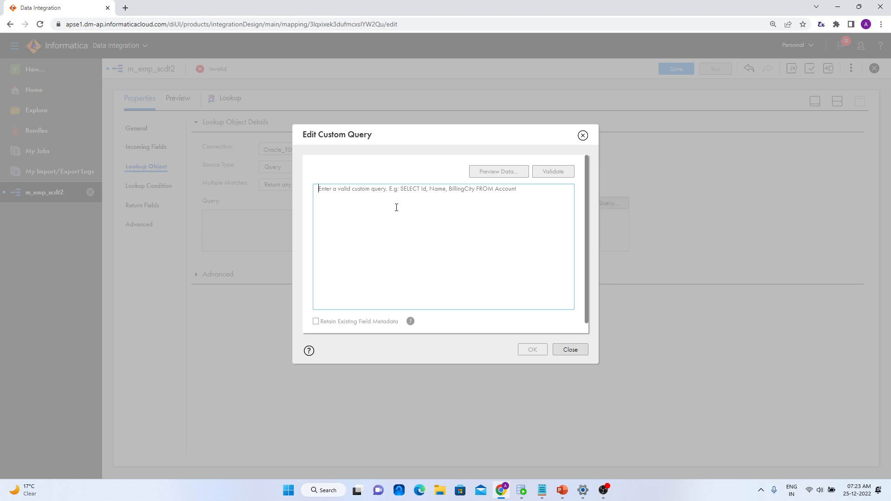
pyautogui.write('SELECT emp_key as LKP_EMP_KEY, emp_id as  LKP_EMP_ID, checksum AS LKP_CHECKSUM FROM EMPLOYEES_SCDT2')
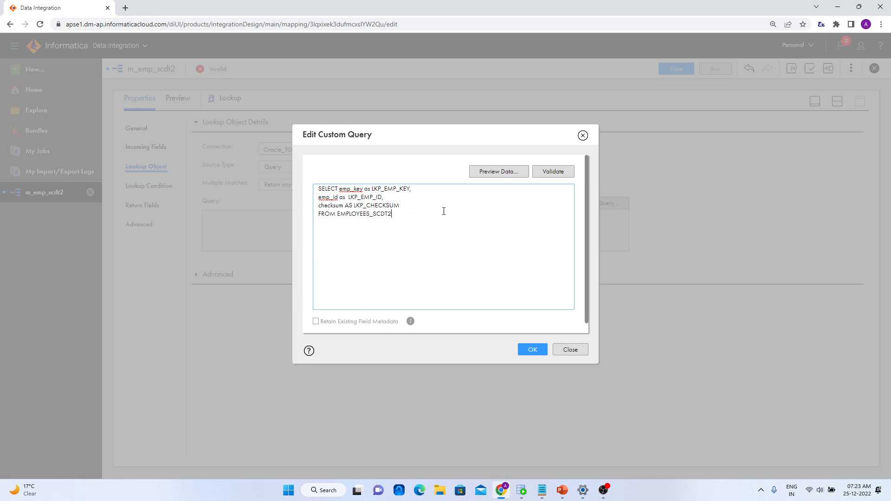
pyautogui.click(559, 172)
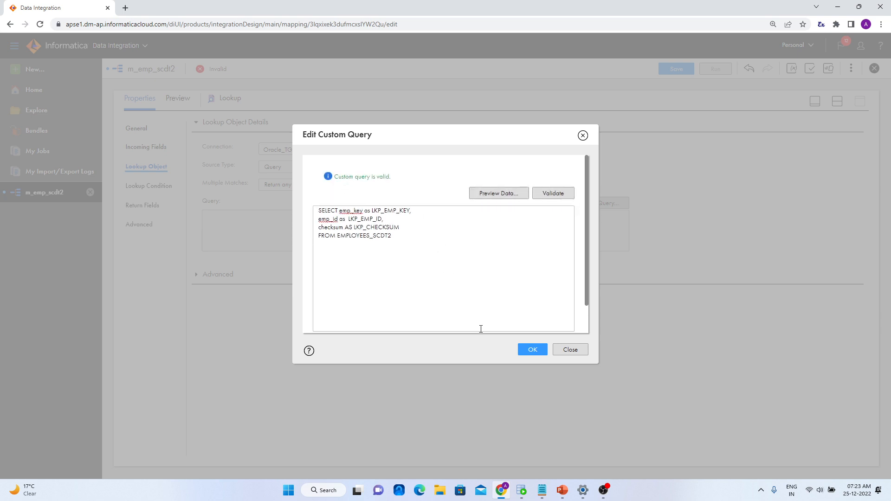
pyautogui.click(529, 351)
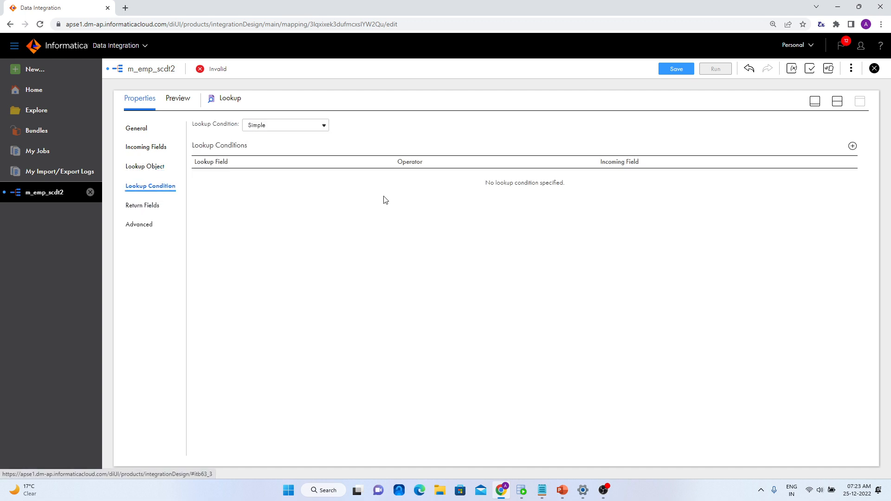
# Add the lookup condition LKP_EMP_ID = E_ID, and save the mapping
pyautogui.click(852, 147)
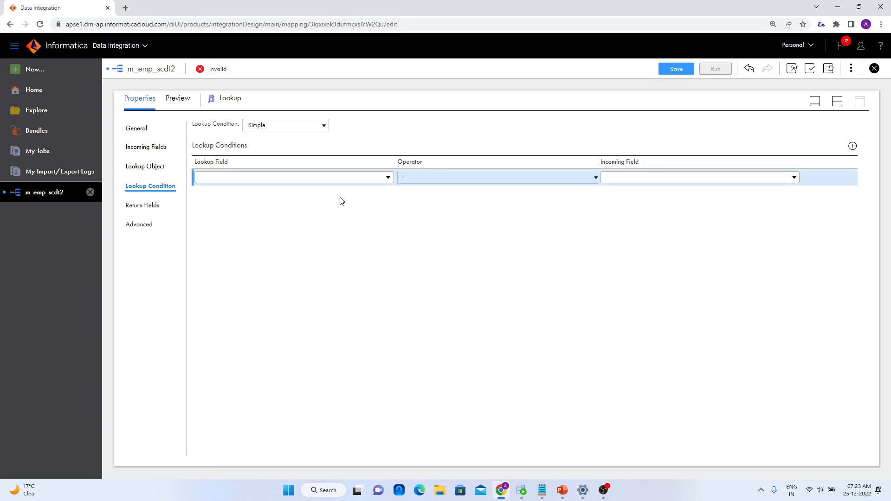
pyautogui.click(388, 179)
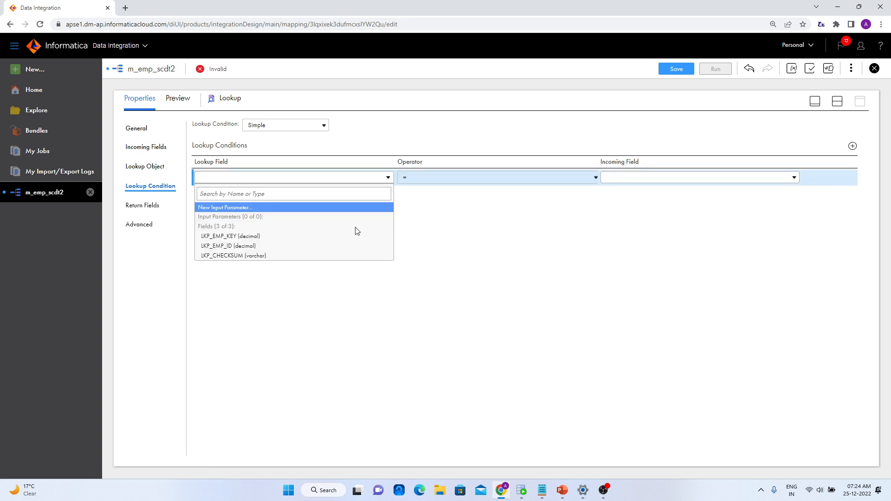
pyautogui.click(357, 246)
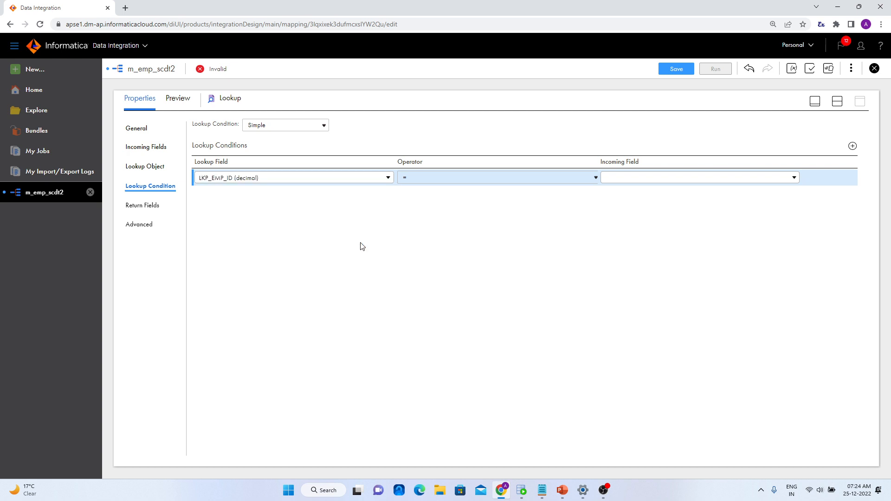
pyautogui.click(668, 184)
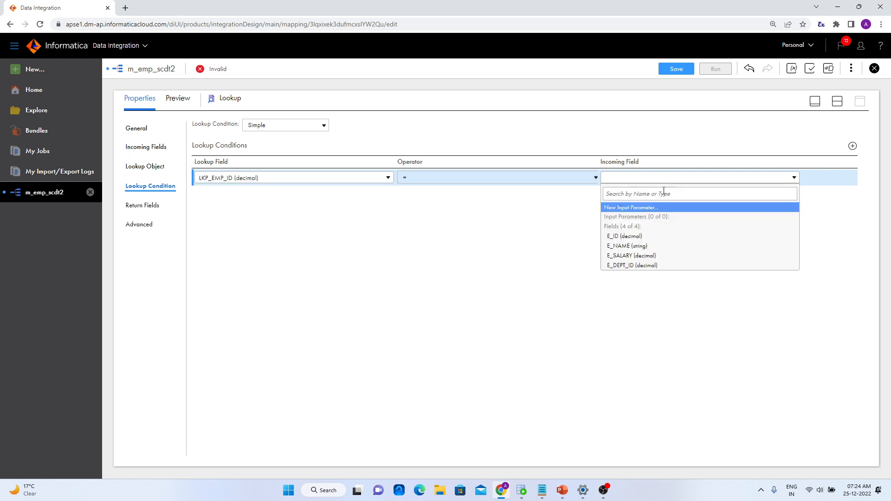
pyautogui.click(656, 238)
pyautogui.click(533, 251)
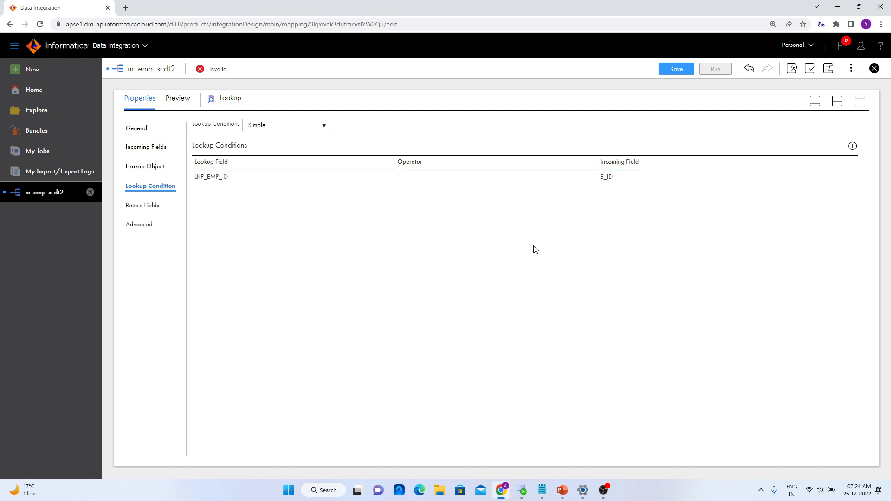
pyautogui.click(675, 69)
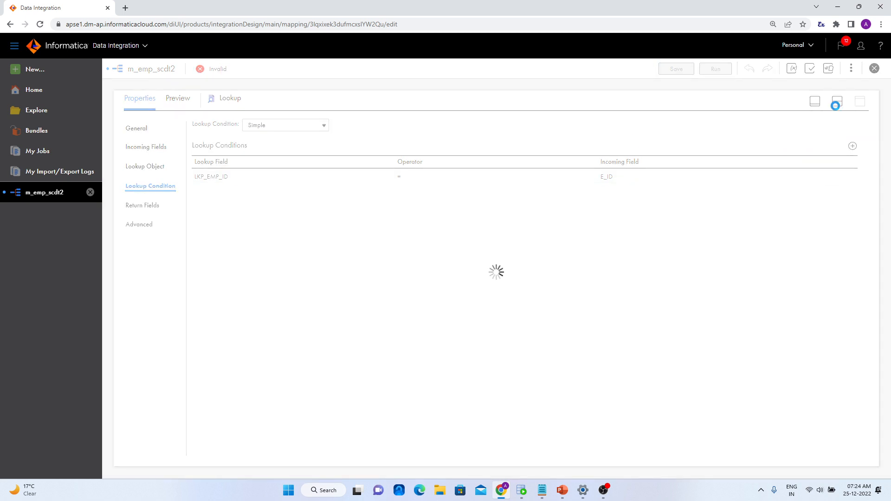
# Insert an Expression transformation on the link between Lookup and Target, and auto-arrange the transformations in the design
pyautogui.click(837, 103)
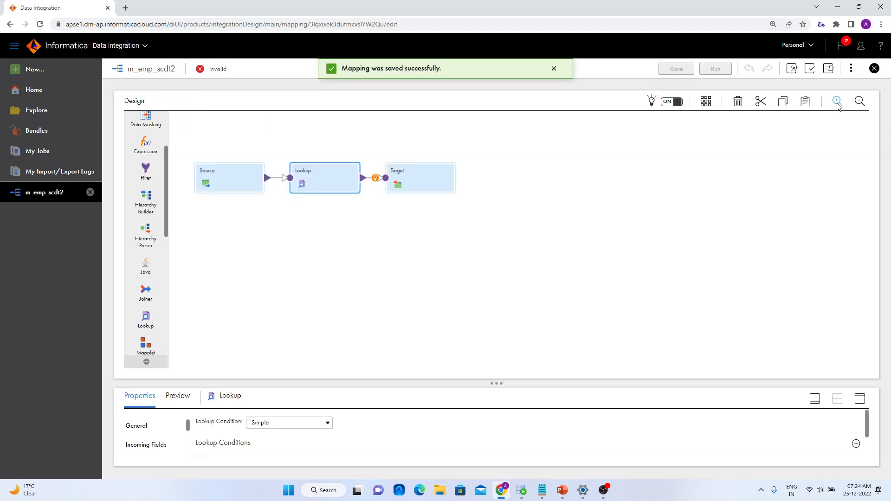
pyautogui.click(375, 181)
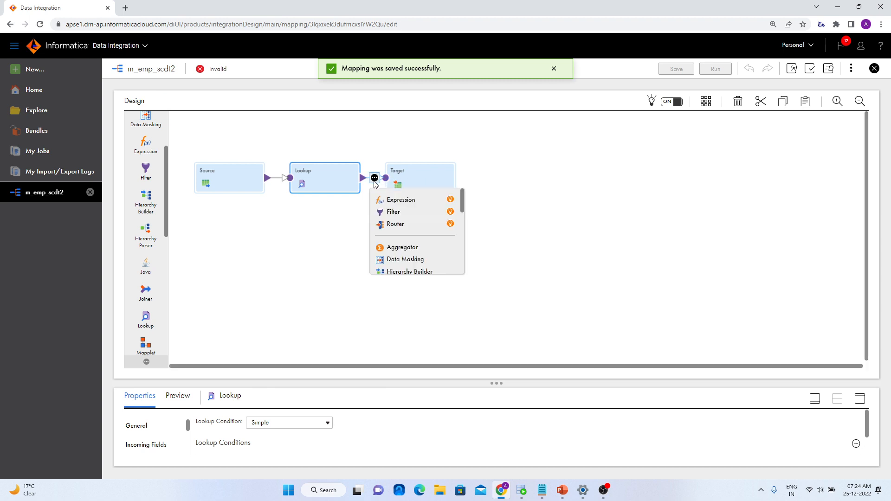
pyautogui.click(392, 200)
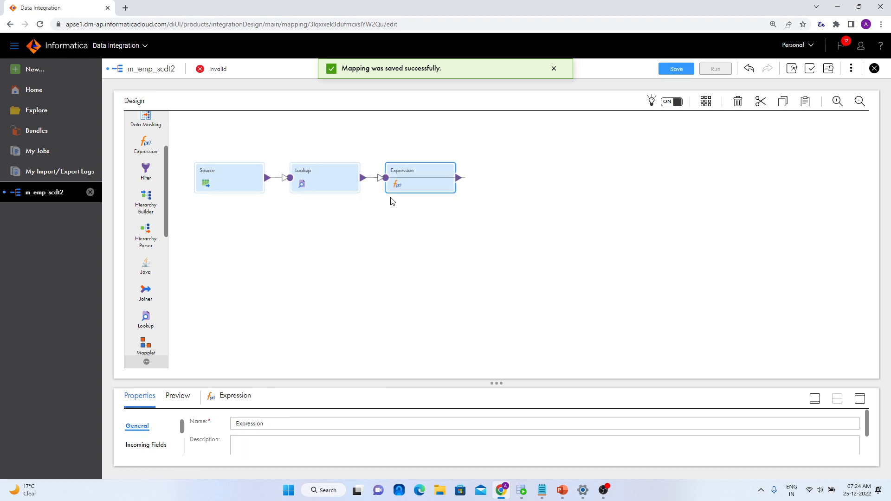
pyautogui.click(706, 101)
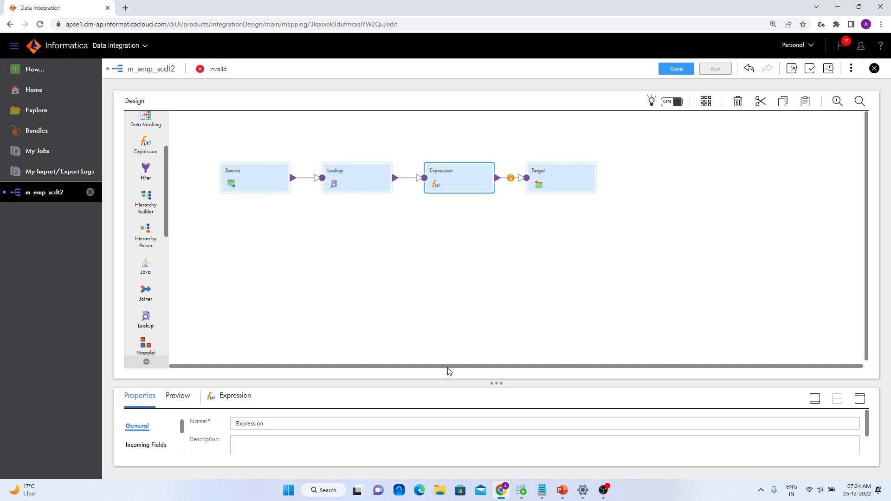
# Create the output field o_checksum in the Expression transformation, with type string and precision 50
pyautogui.click(860, 399)
pyautogui.click(155, 171)
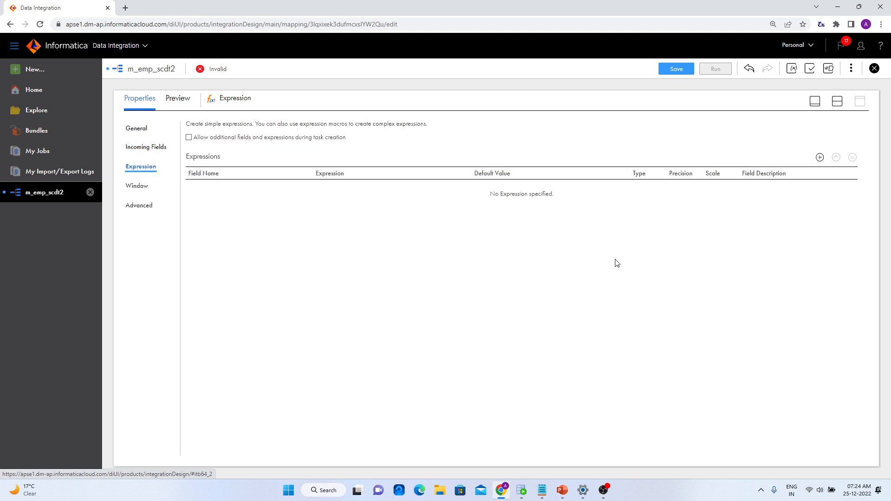
pyautogui.click(820, 158)
pyautogui.click(407, 209)
pyautogui.hotkey('ctrl', 'a')
pyautogui.write('c')
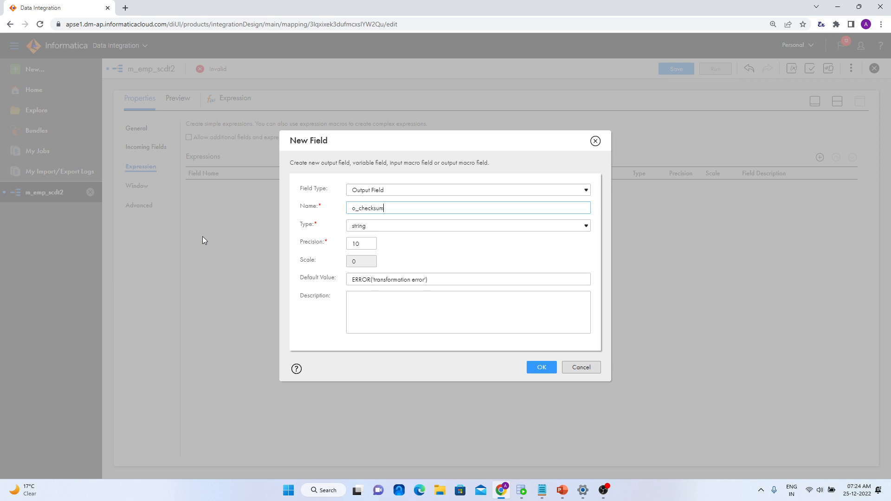
pyautogui.moveTo(372, 245); pyautogui.dragTo(319, 251)
pyautogui.write('50')
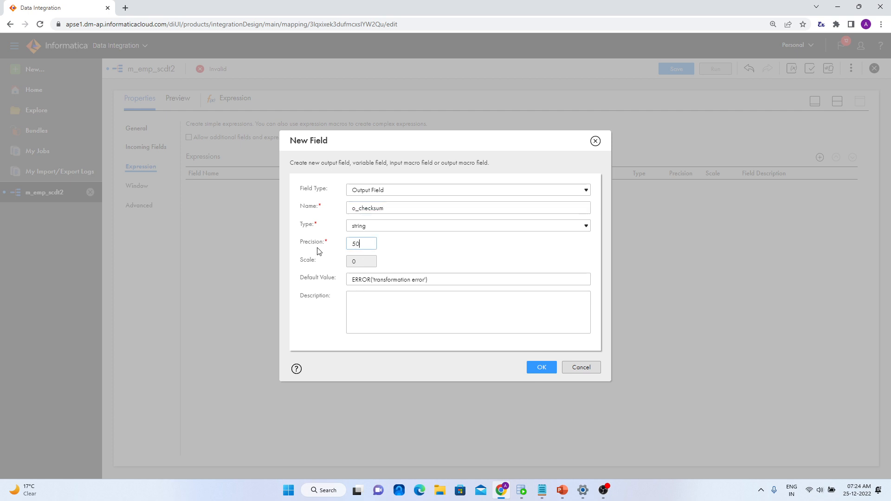
pyautogui.click(549, 368)
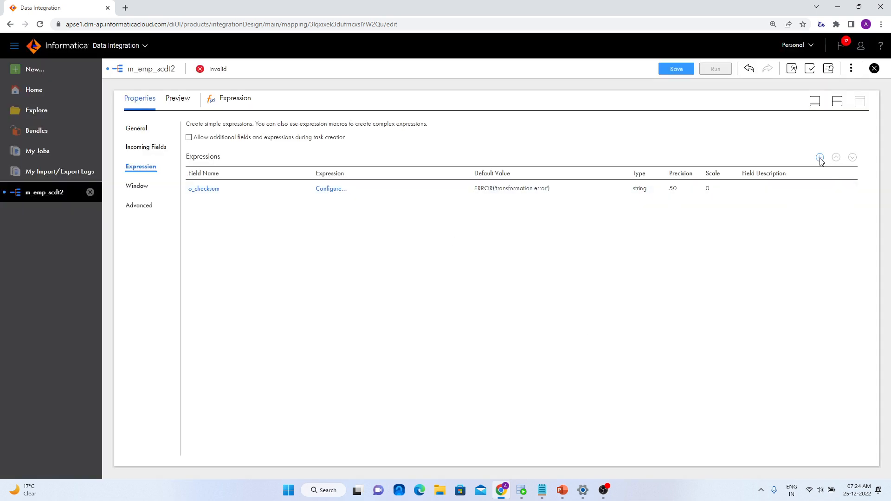
# Configure the o_checksum expression as MD5(E_ID||E_NAME||E_SALARY||E_DEPT_ID), then validate and apply it
pyautogui.click(330, 188)
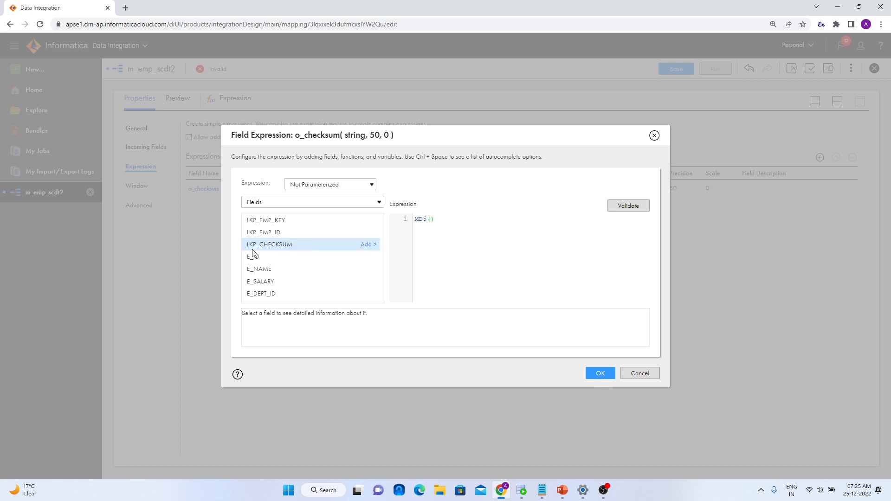
pyautogui.doubleClick(364, 257)
pyautogui.moveTo(464, 219); pyautogui.dragTo(450, 217)
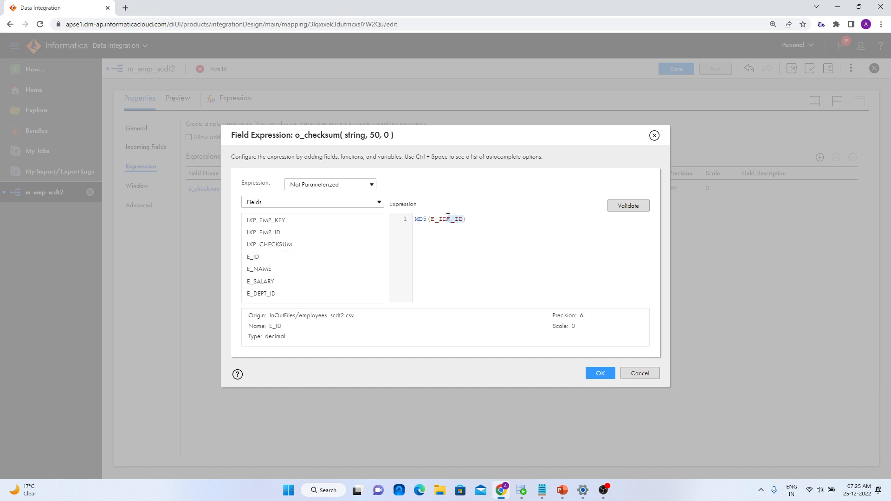
pyautogui.press('BackSpace')
pyautogui.click(369, 270)
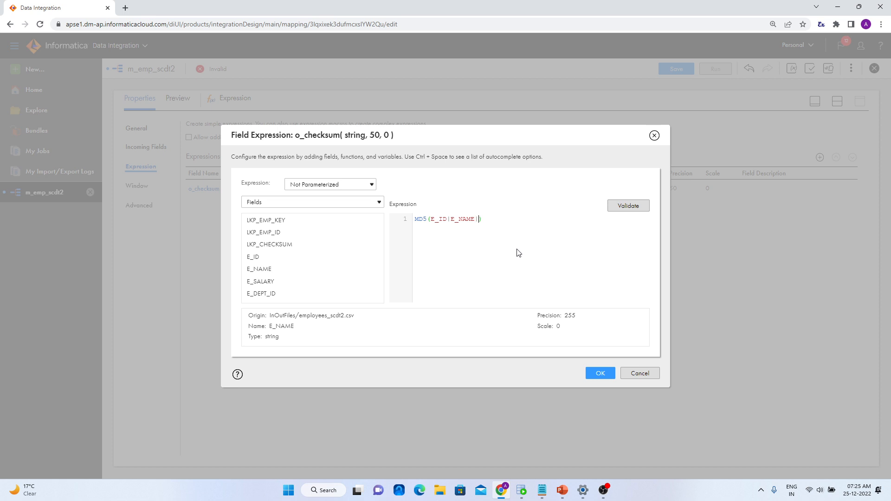
pyautogui.write('||')
pyautogui.write('|')
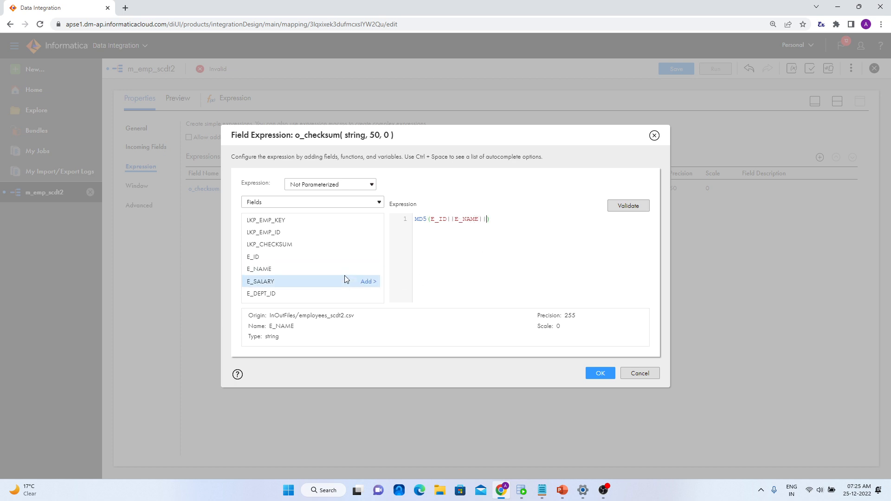
pyautogui.moveTo(368, 272)
pyautogui.click(371, 282)
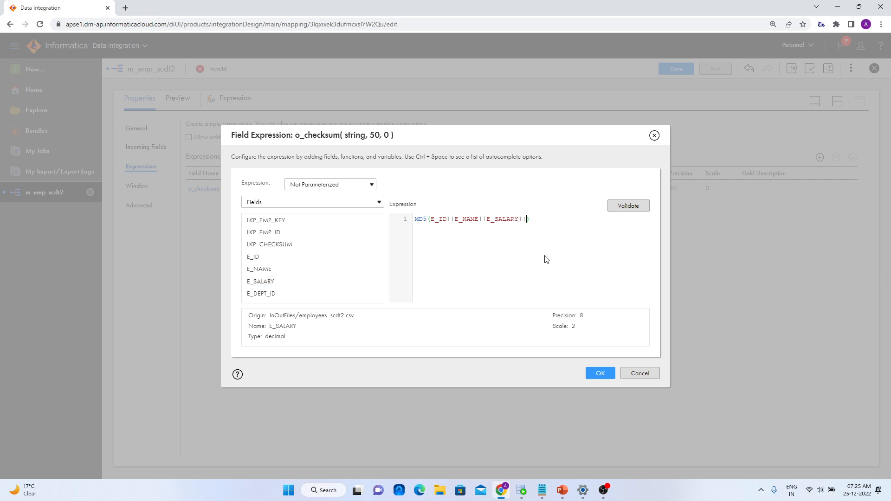
pyautogui.click(366, 293)
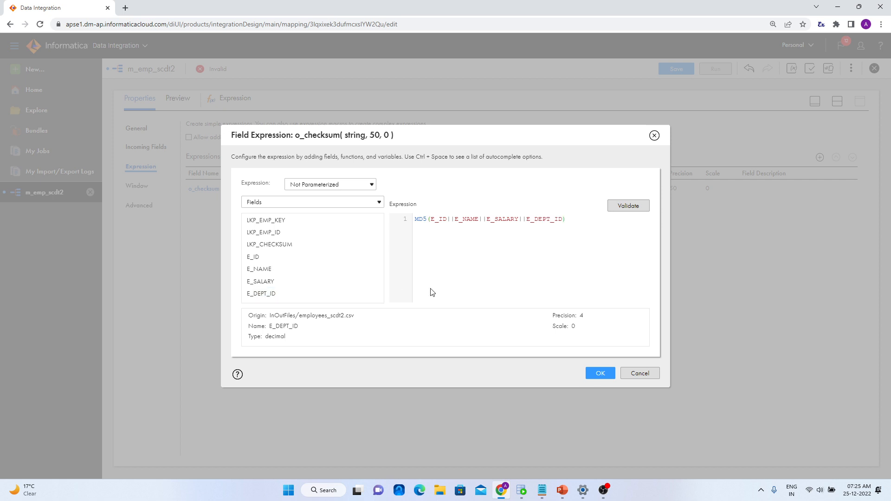
pyautogui.click(629, 206)
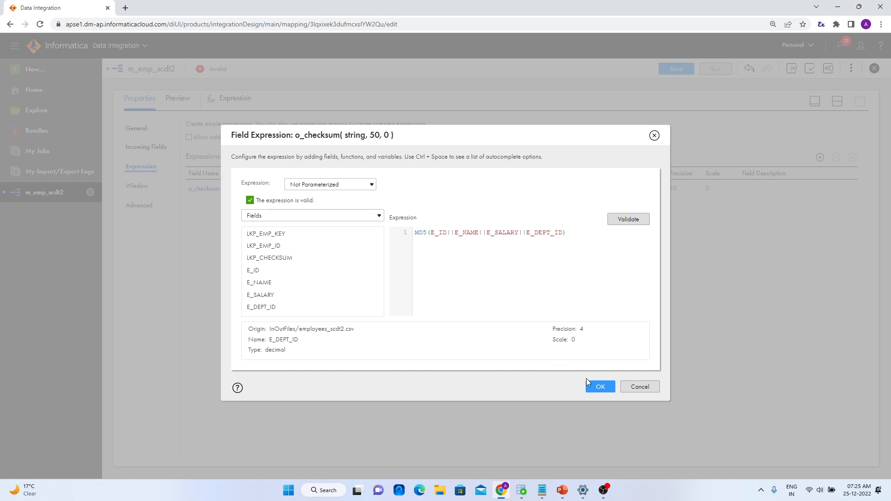
pyautogui.click(608, 389)
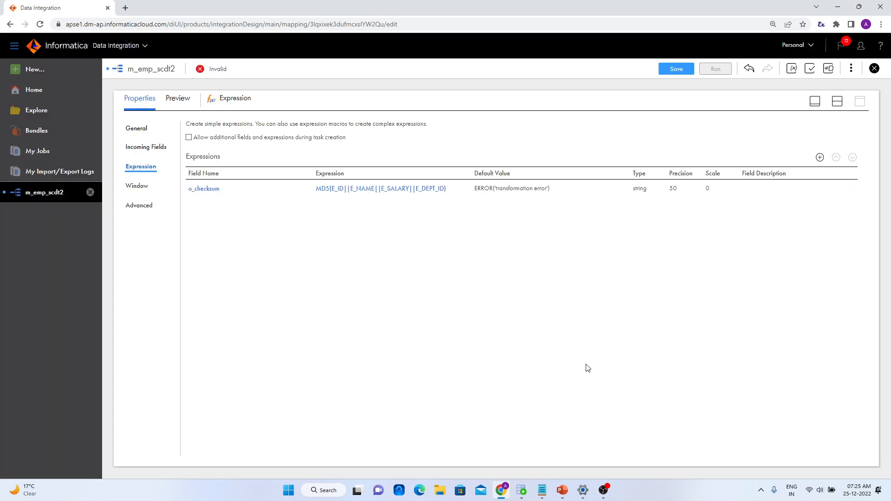
# Create the output field o_startdate in the Expression transformation with type date/time
pyautogui.click(820, 158)
pyautogui.click(395, 208)
pyautogui.hotkey('ctrl', 'a')
pyautogui.write('o')
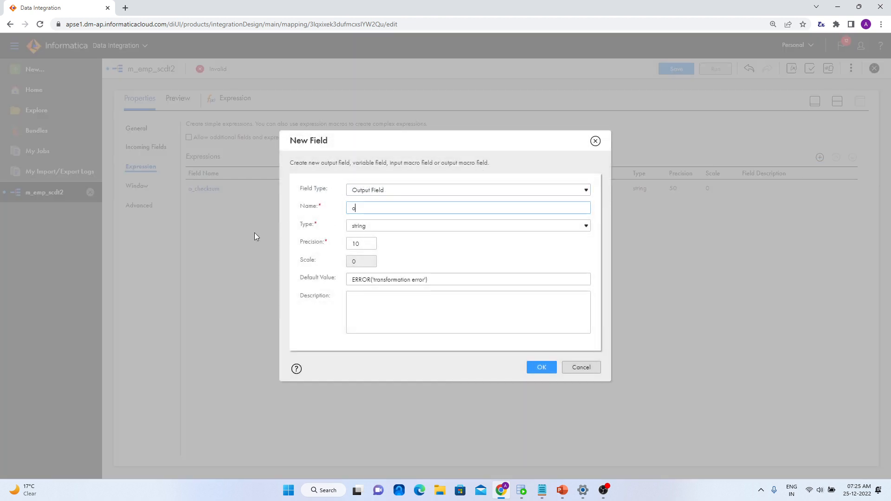
pyautogui.write('_startdate')
pyautogui.click(389, 224)
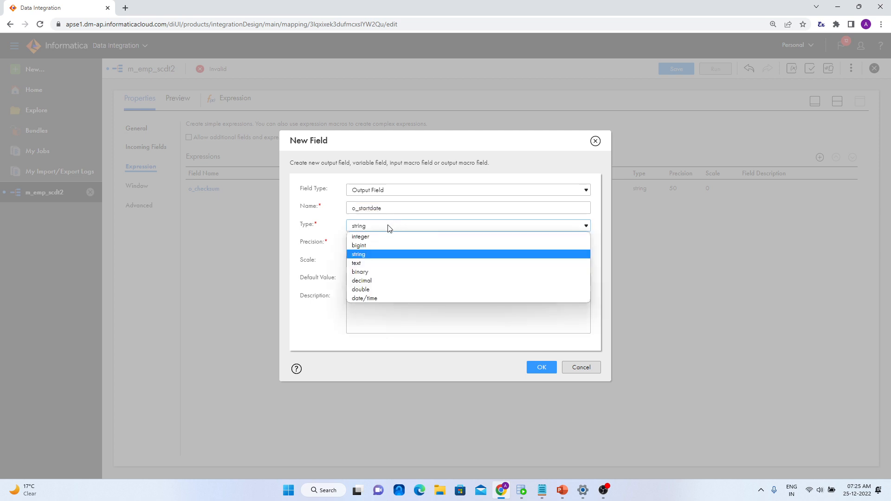
pyautogui.click(370, 298)
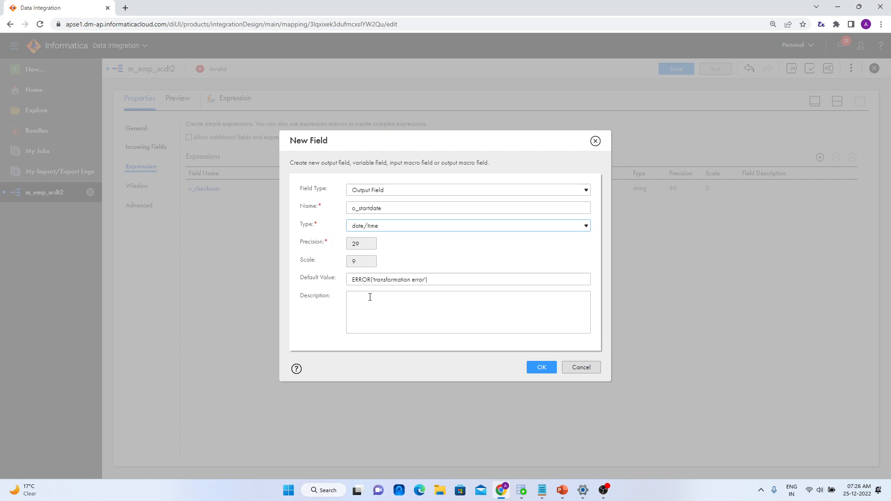
pyautogui.click(537, 368)
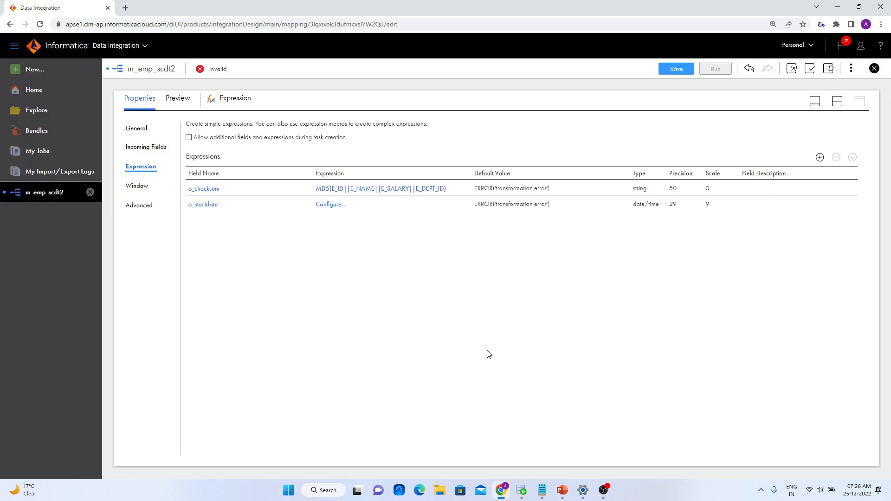
# Configure the o_startdate expression as sysdate, then validate and apply it
pyautogui.click(332, 205)
pyautogui.click(458, 224)
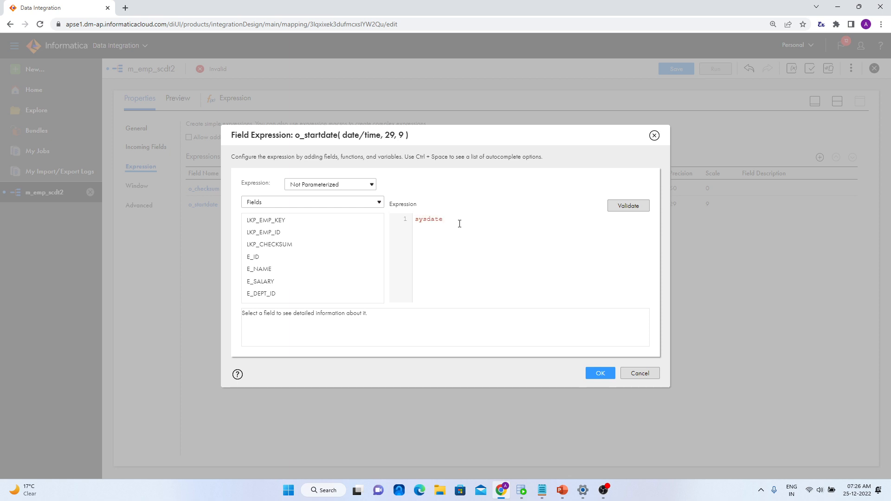
pyautogui.click(627, 210)
pyautogui.click(599, 388)
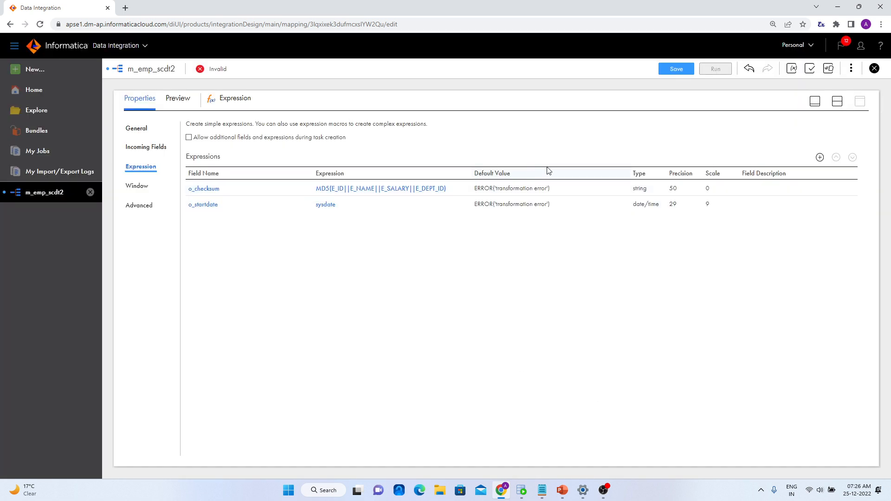
# Create the output field o_enddate in the Expression transformation with type date/time
pyautogui.click(819, 157)
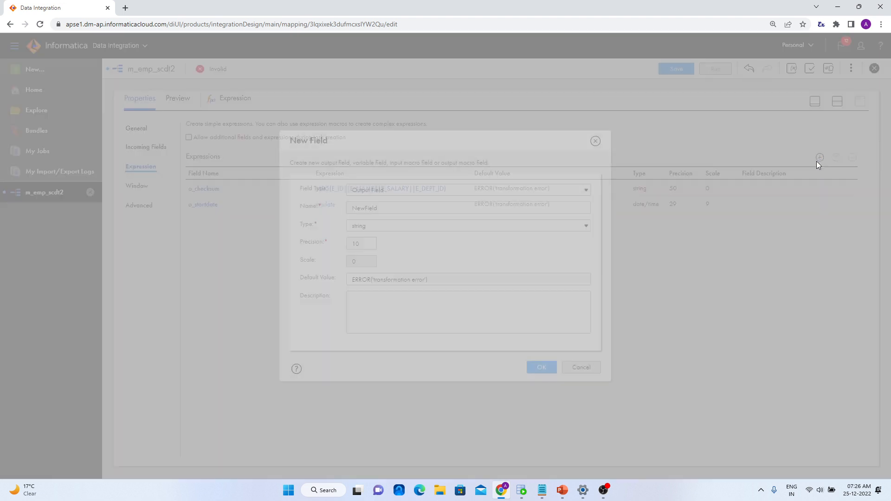
pyautogui.click(403, 190)
pyautogui.click(404, 191)
pyautogui.doubleClick(398, 205)
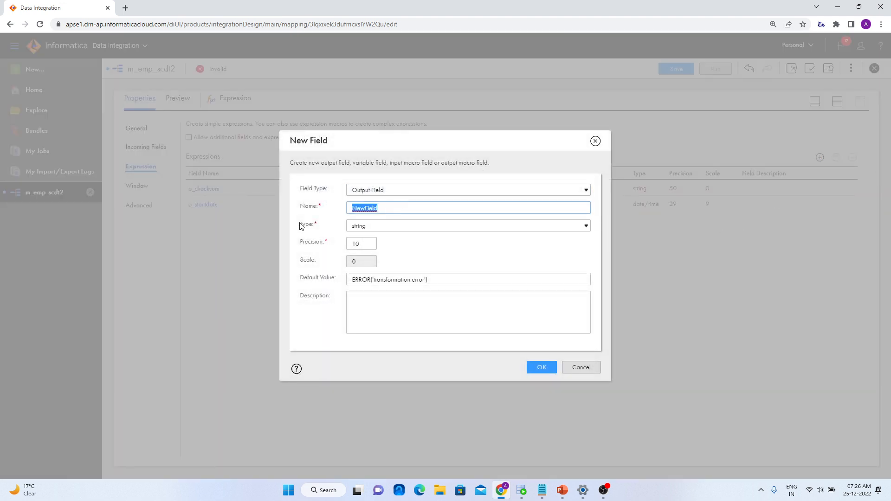
pyautogui.write('o_enddate')
pyautogui.click(371, 227)
pyautogui.click(380, 298)
pyautogui.click(534, 367)
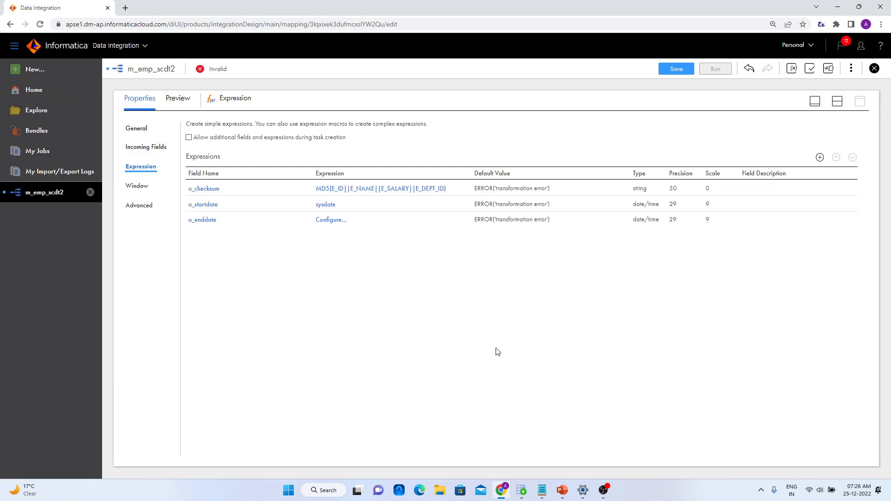
# Configure the o_enddate expression as to_date('9999-12-31','YYYY-MM-DD'), then validate and apply it
pyautogui.hotkey('ctrl', '+')
pyautogui.hotkey('ctrl', '+')
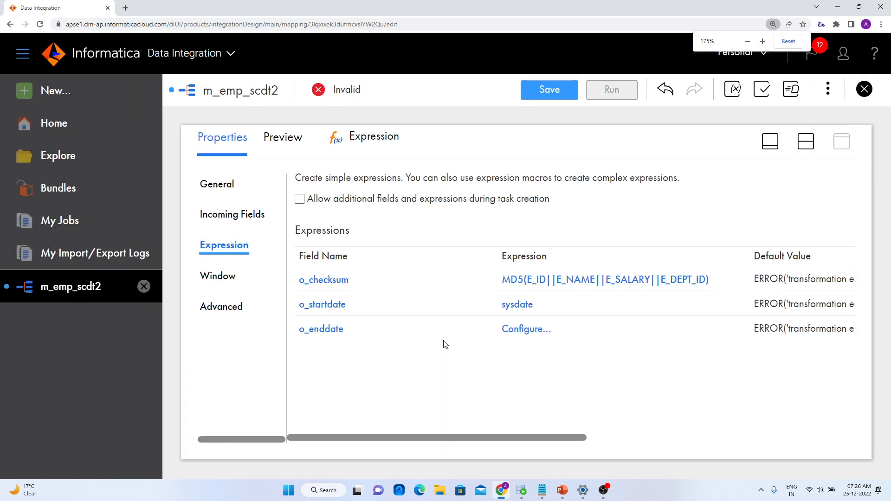
pyautogui.click(522, 329)
pyautogui.click(459, 205)
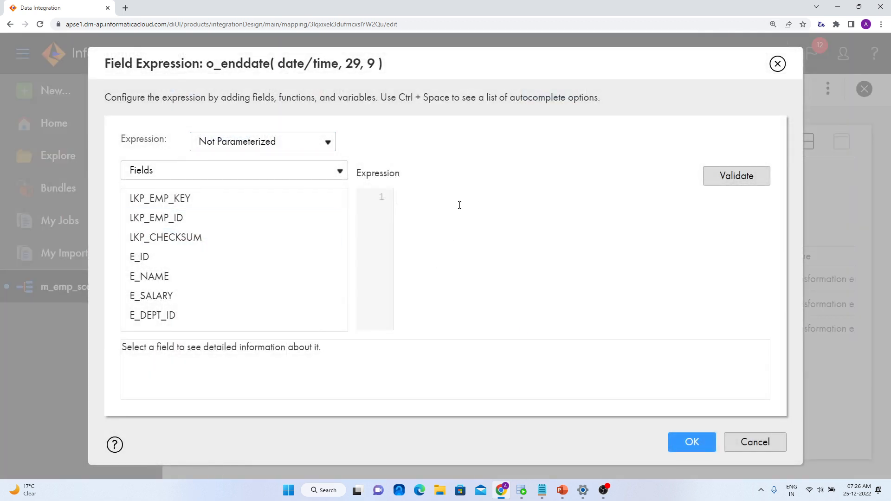
pyautogui.write('to')
pyautogui.write('_date')
pyautogui.write('(')
pyautogui.write("'9999")
pyautogui.write('-12-')
pyautogui.write('31')
pyautogui.write('yyy')
pyautogui.press('BackSpace')
pyautogui.press('BackSpace')
pyautogui.press('BackSpace')
pyautogui.press('capslock')
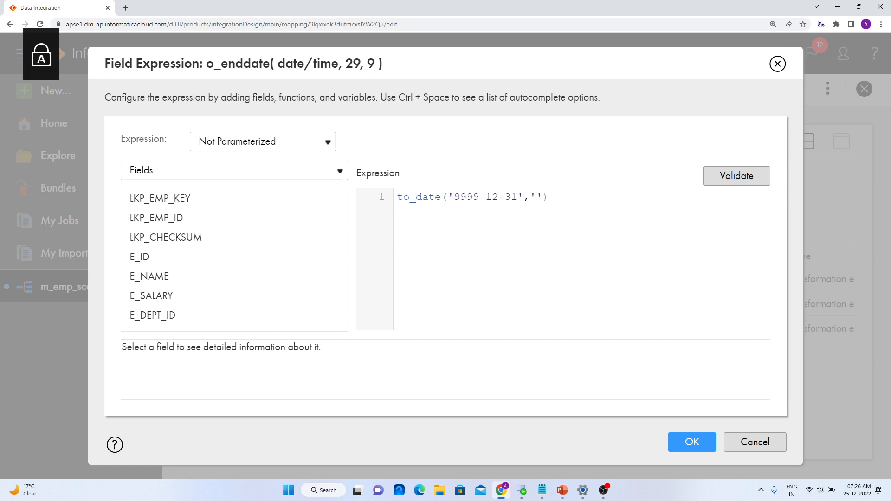
pyautogui.write('YYYY-MM-DD')
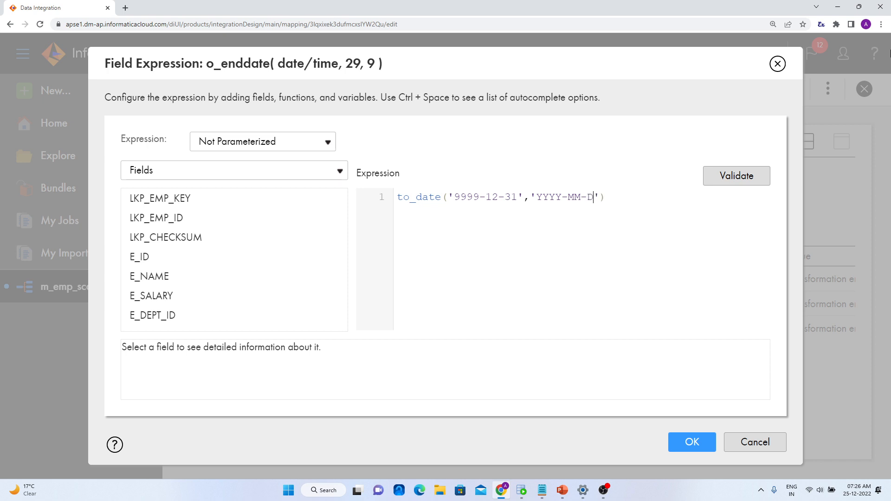
pyautogui.click(757, 173)
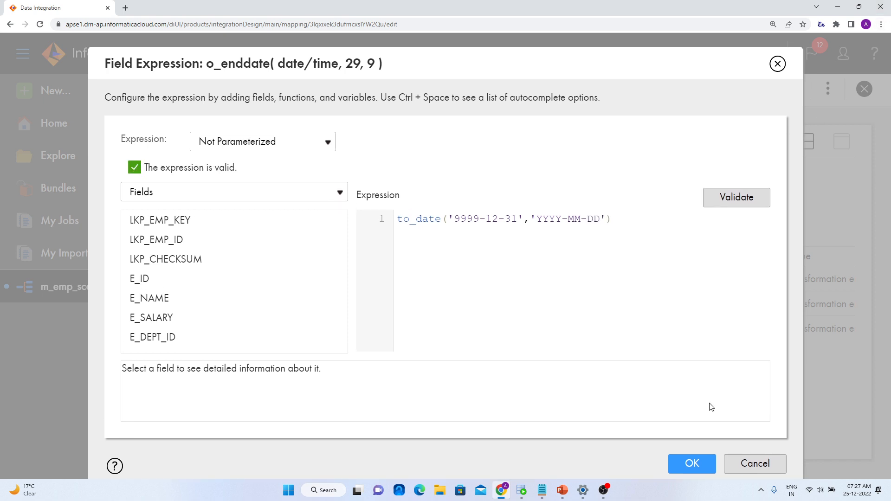
pyautogui.click(700, 453)
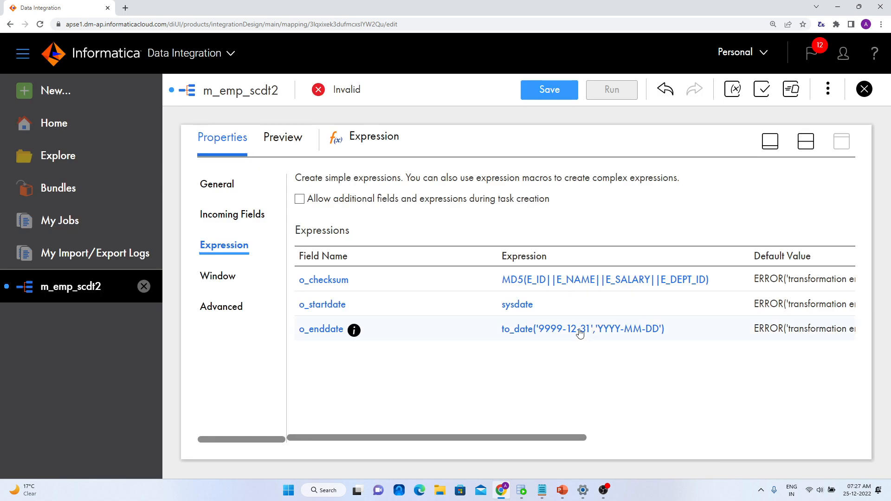
# Create the output field o_up_enddate in the Expression transformation with type date/time
pyautogui.moveTo(518, 437); pyautogui.dragTo(789, 438)
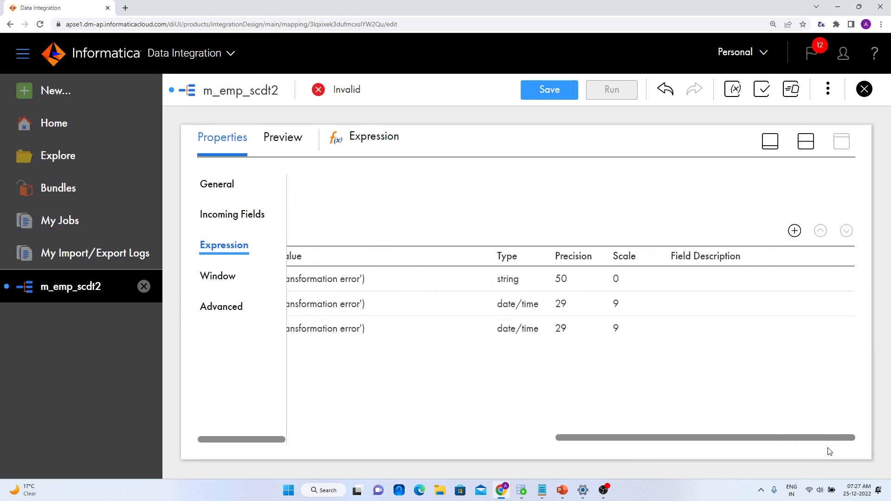
pyautogui.click(794, 231)
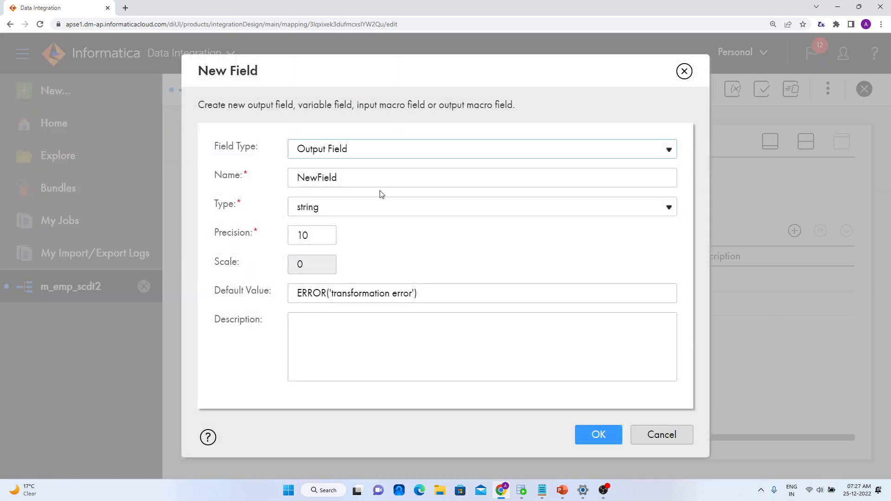
pyautogui.moveTo(357, 185); pyautogui.dragTo(258, 193)
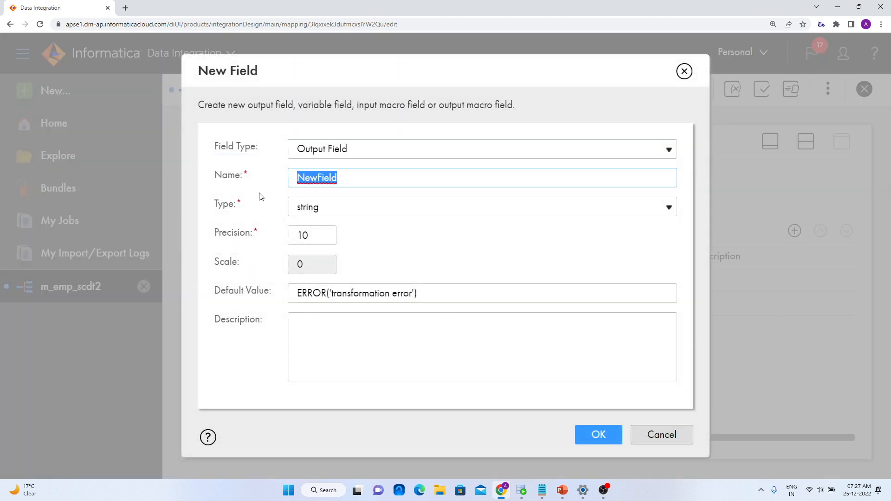
pyautogui.write('O_U')
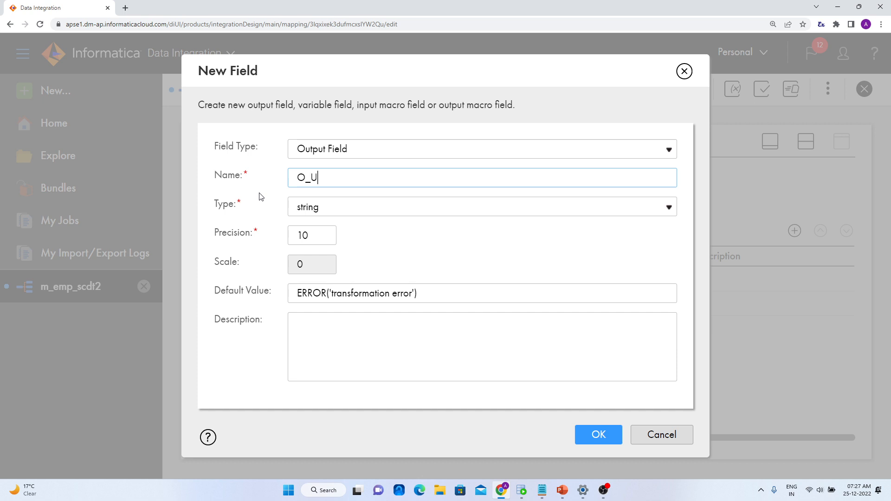
pyautogui.press('BackSpace')
pyautogui.press('BackSpace')
pyautogui.press('BackSpace')
pyautogui.press('BackSpace')
pyautogui.press('capslock')
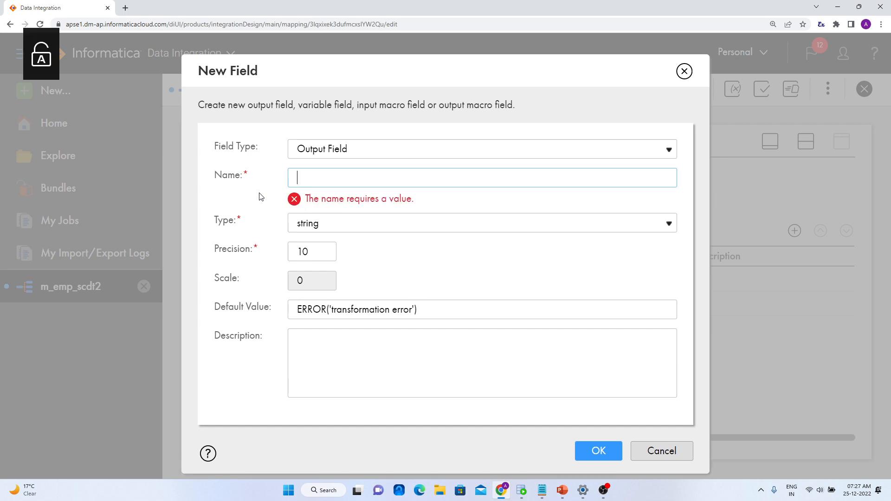
pyautogui.write('o_up')
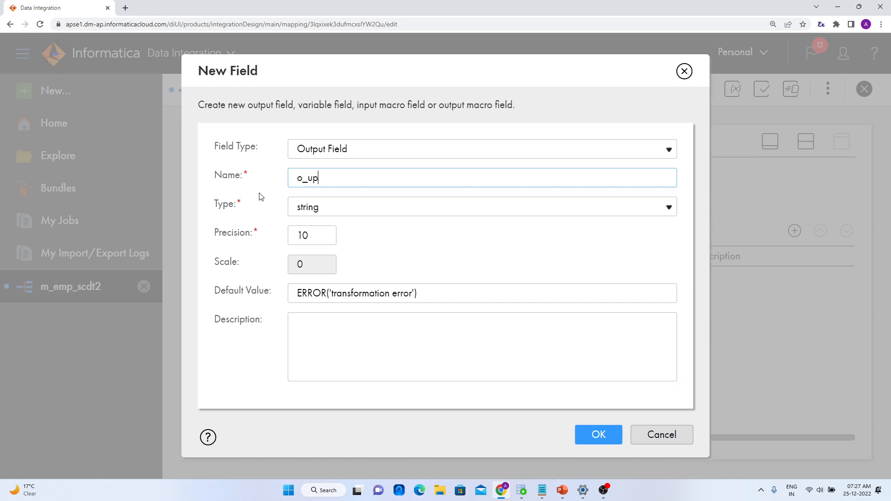
pyautogui.write('_enddate')
pyautogui.click(330, 211)
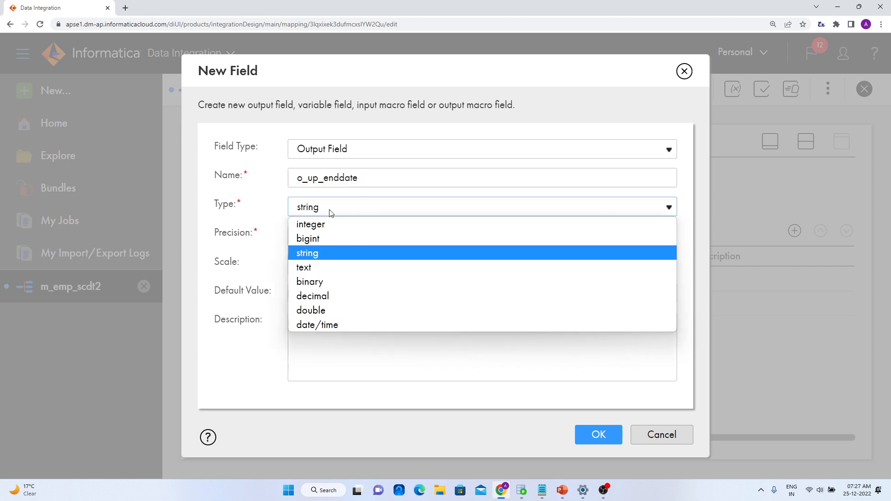
pyautogui.click(345, 326)
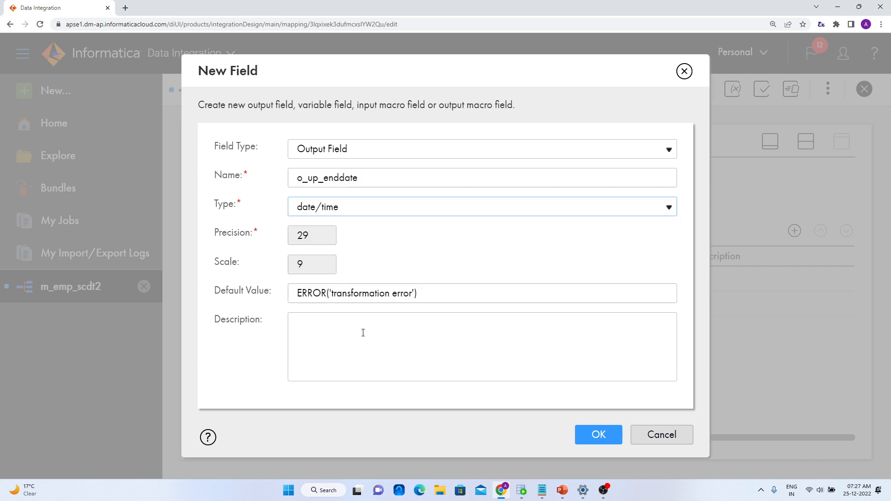
pyautogui.click(598, 435)
# Configure the o_up_enddate expression as sysdate, validate and apply it, and save the mapping
pyautogui.moveTo(572, 439); pyautogui.dragTo(225, 445)
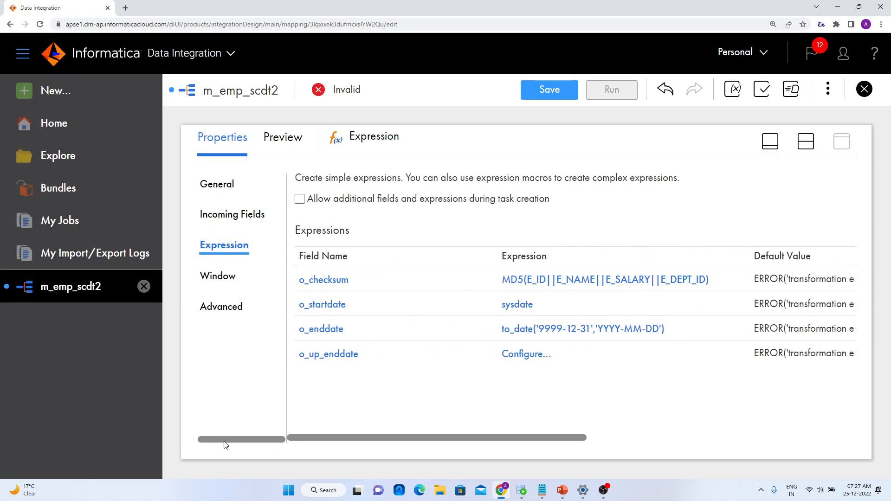
pyautogui.click(504, 362)
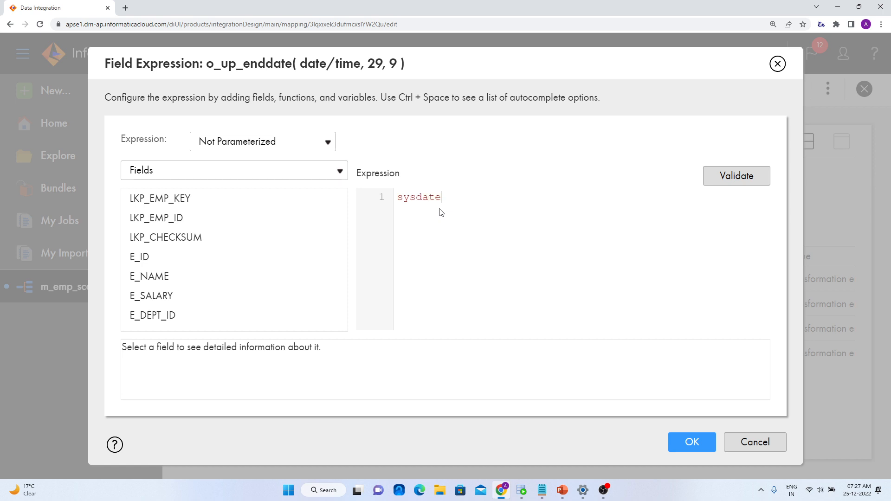
pyautogui.click(676, 442)
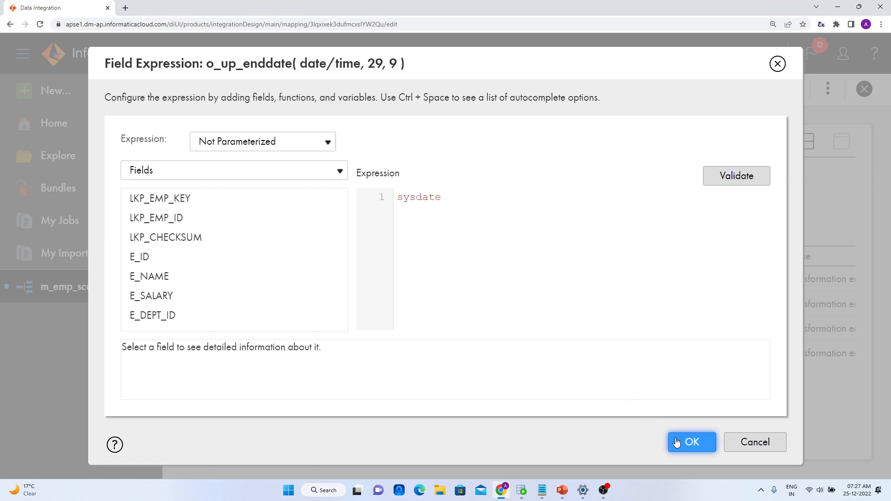
pyautogui.click(741, 185)
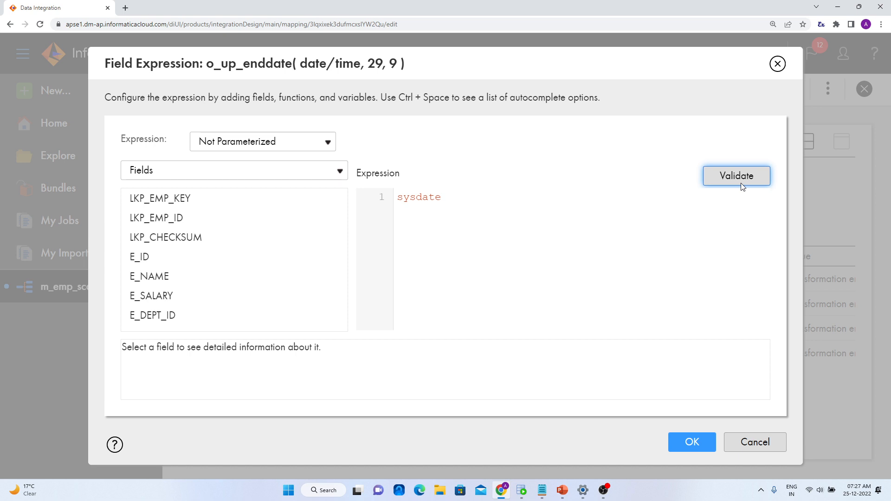
pyautogui.click(682, 461)
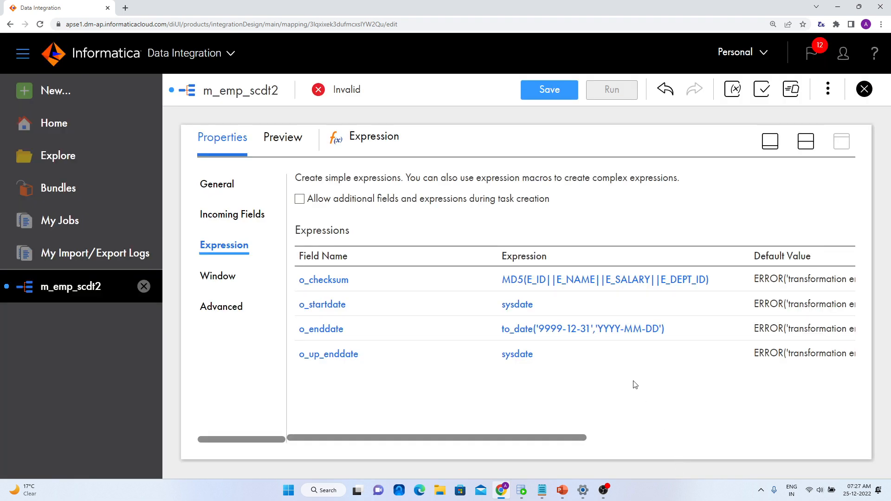
pyautogui.hotkey('ctrl', '-')
pyautogui.hotkey('ctrl', '-')
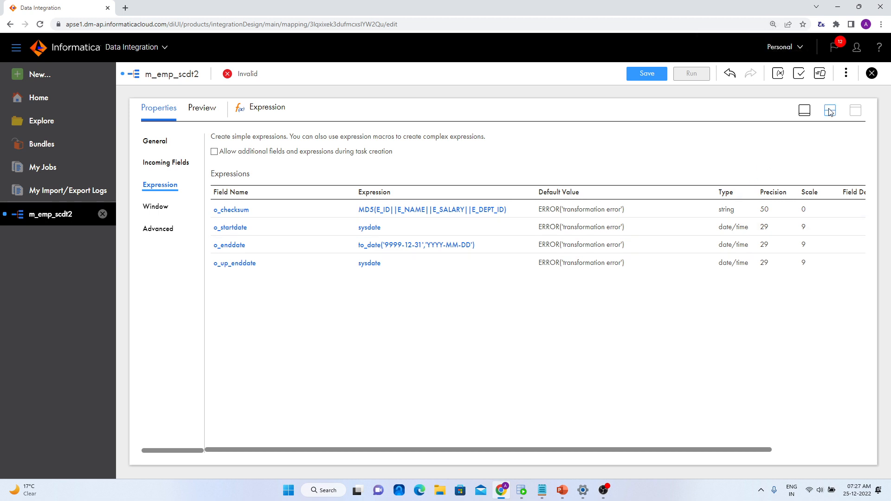
pyautogui.click(656, 74)
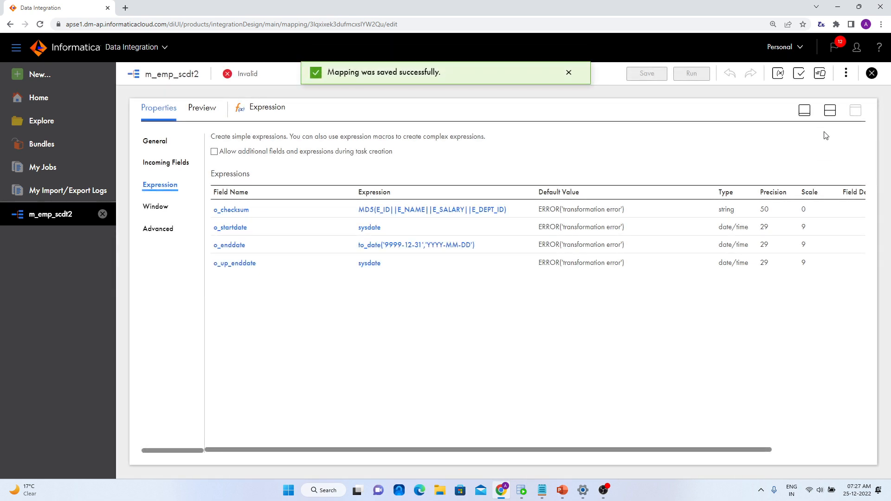
# Insert a Router transformation on the link between Expression and Target, and auto-arrange the transformations in the design
pyautogui.moveTo(825, 132); pyautogui.dragTo(827, 121)
pyautogui.click(829, 116)
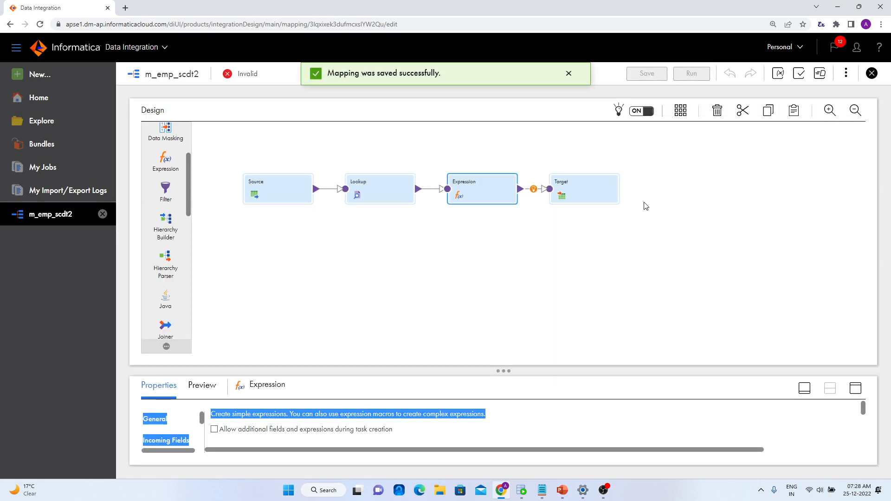
pyautogui.click(532, 188)
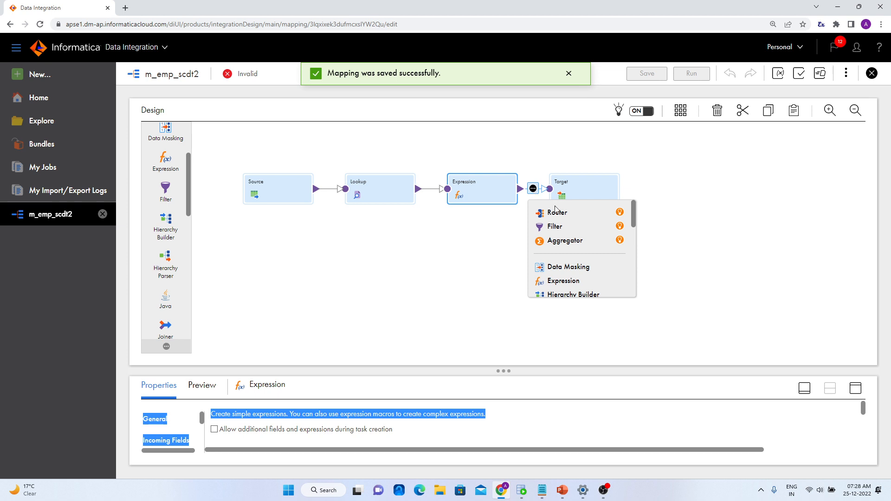
pyautogui.click(572, 217)
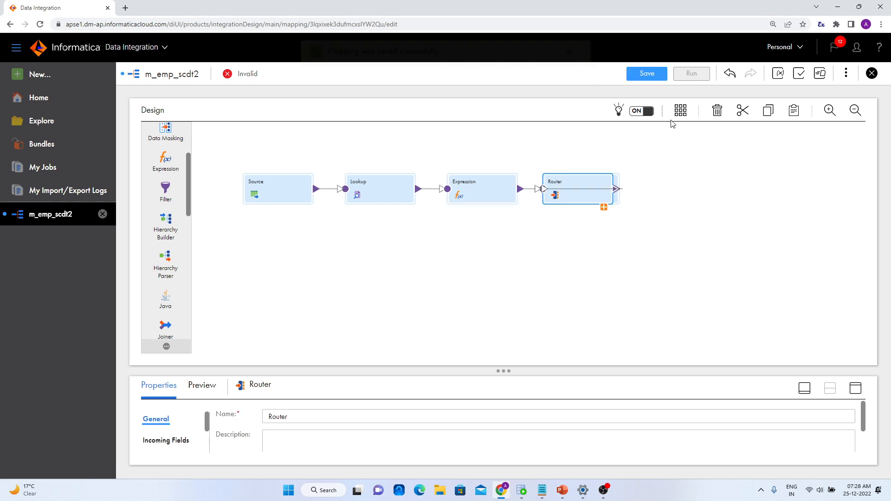
pyautogui.click(680, 110)
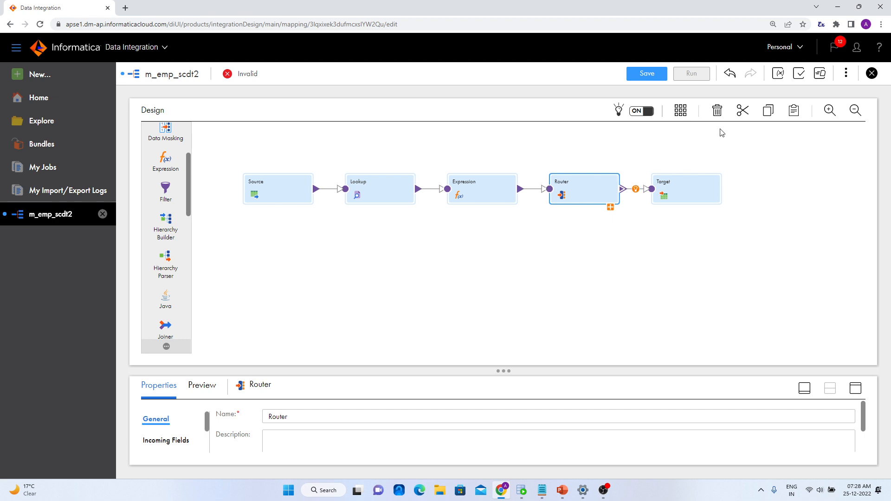
# Add two output groups to the Router transformation and name the first one INSERT
pyautogui.click(856, 387)
pyautogui.click(166, 185)
pyautogui.click(681, 144)
pyautogui.click(240, 195)
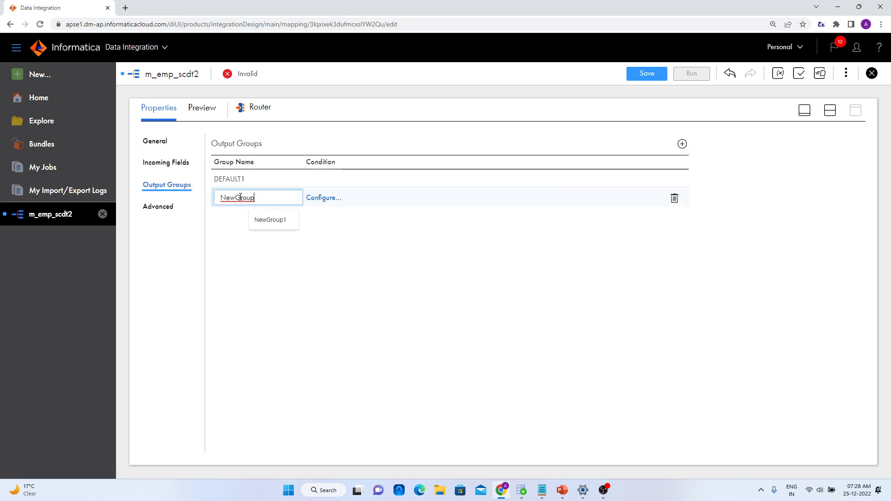
pyautogui.moveTo(259, 198); pyautogui.dragTo(181, 214)
pyautogui.press('BackSpace')
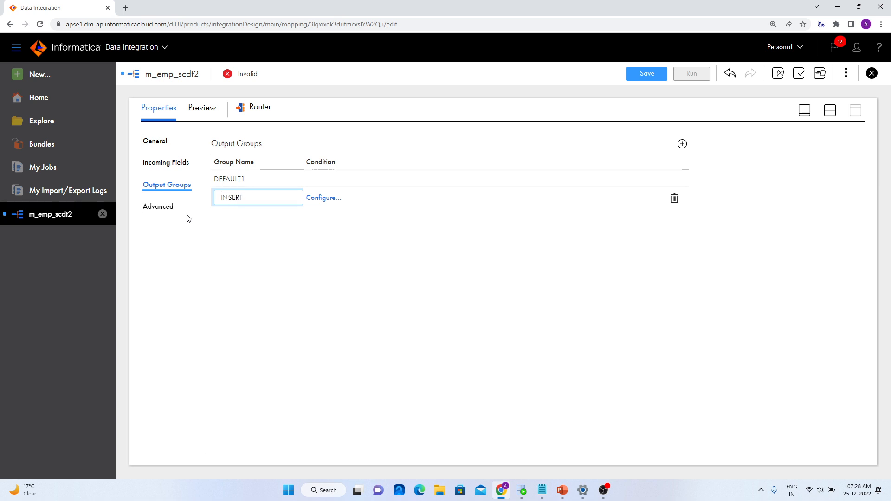
pyautogui.click(682, 145)
pyautogui.click(250, 200)
pyautogui.moveTo(265, 199); pyautogui.dragTo(143, 212)
pyautogui.press('BackSpace')
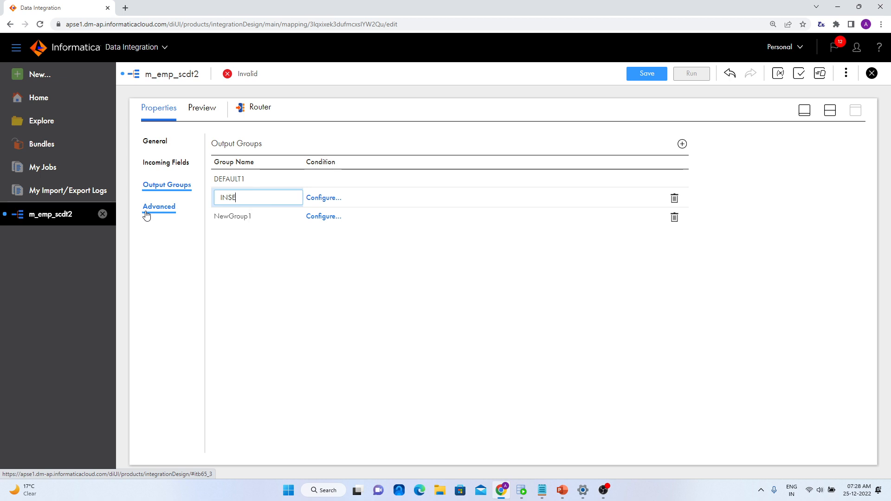
pyautogui.write('INSERT')
pyautogui.press('Return')
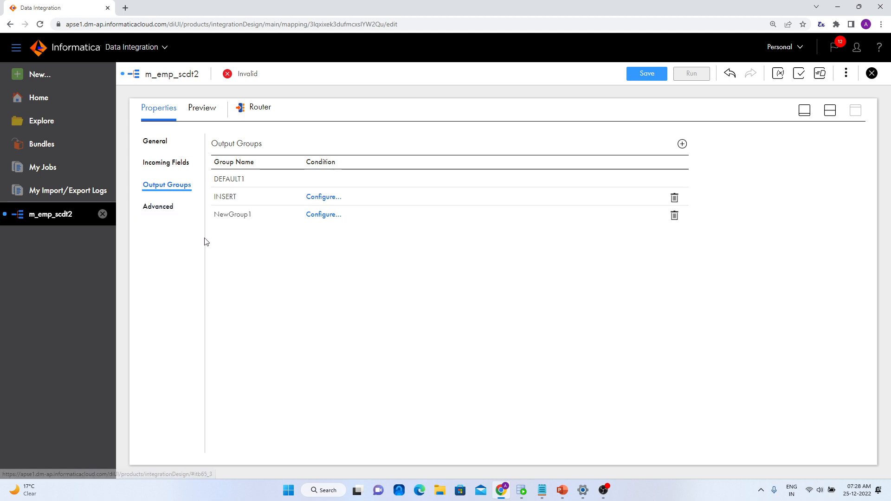
# Rename the second Router output group as UPSERT
pyautogui.click(243, 216)
pyautogui.hotkey('ctrl', 'a')
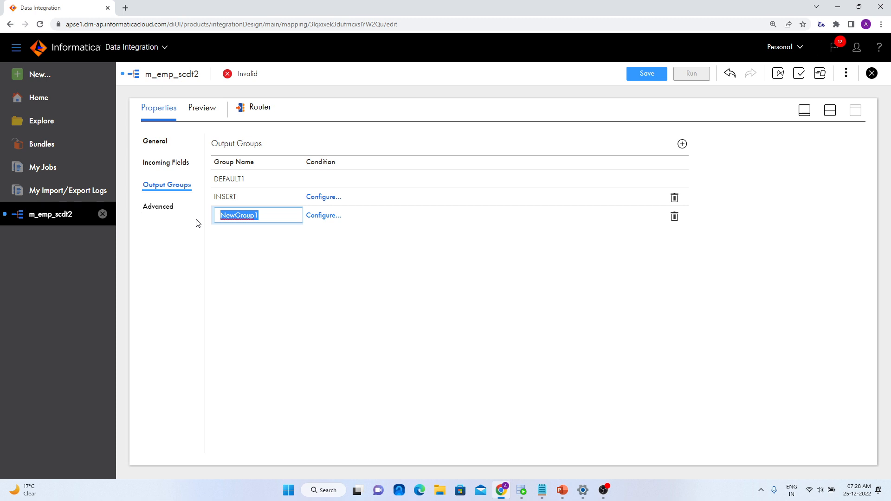
pyautogui.write('U')
pyautogui.press('capslock')
pyautogui.write('POSERTT')
pyautogui.press('Return')
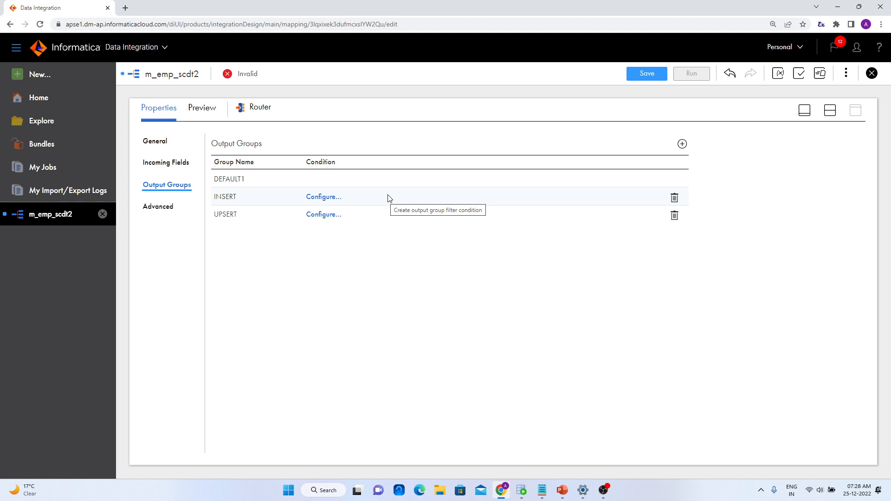
# Set the INSERT group's condition to the advanced filter ISNULL(LKP_EMP_KEY), validate it and apply it
pyautogui.click(326, 199)
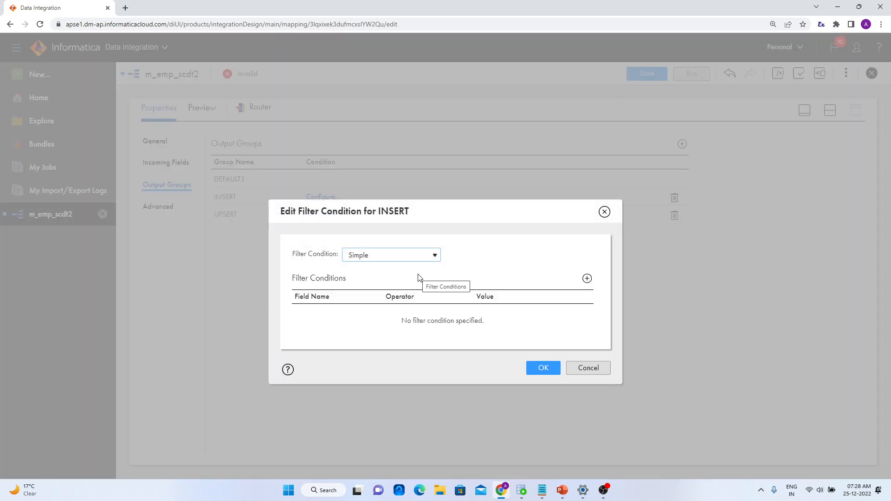
pyautogui.click(434, 255)
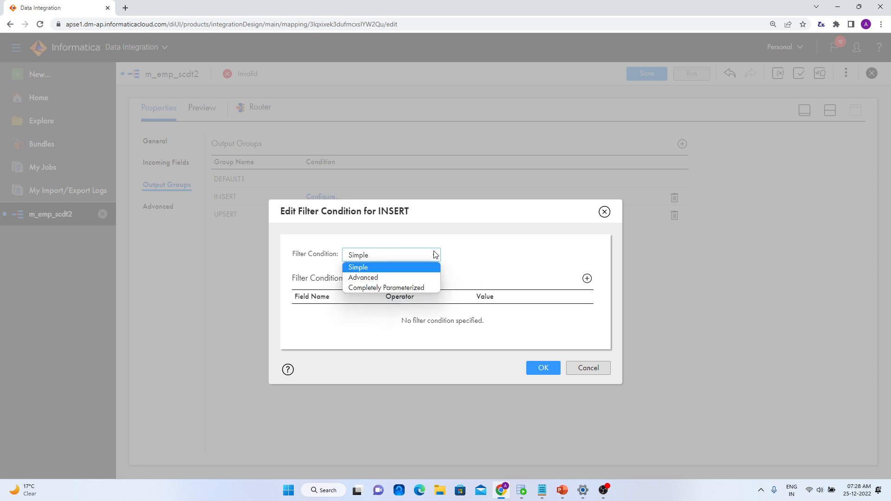
pyautogui.click(415, 280)
pyautogui.click(517, 260)
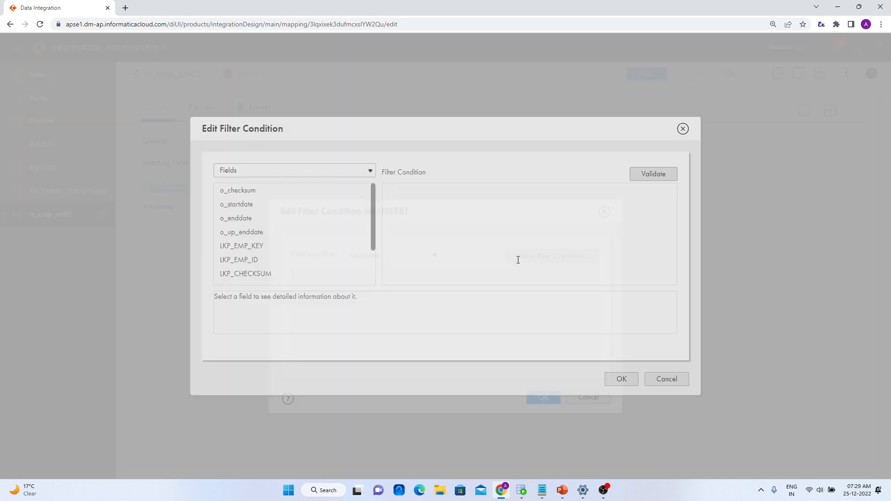
pyautogui.write('IS')
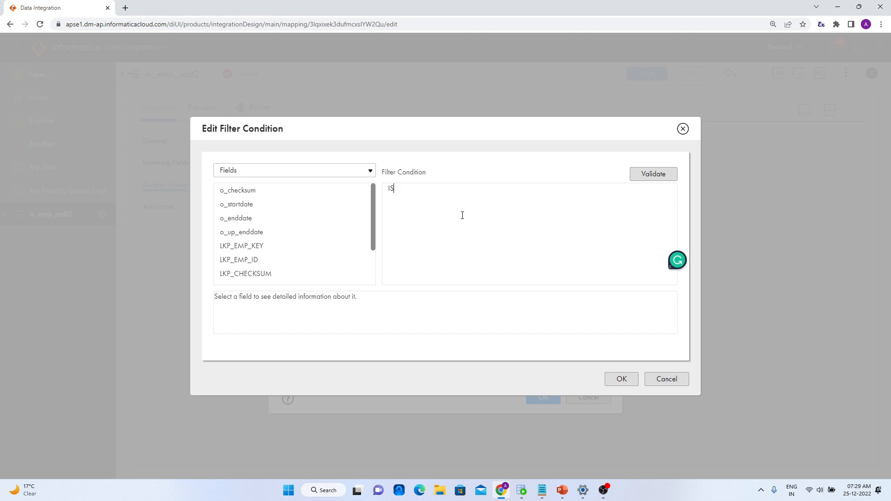
pyautogui.write('NULL(')
pyautogui.click(253, 248)
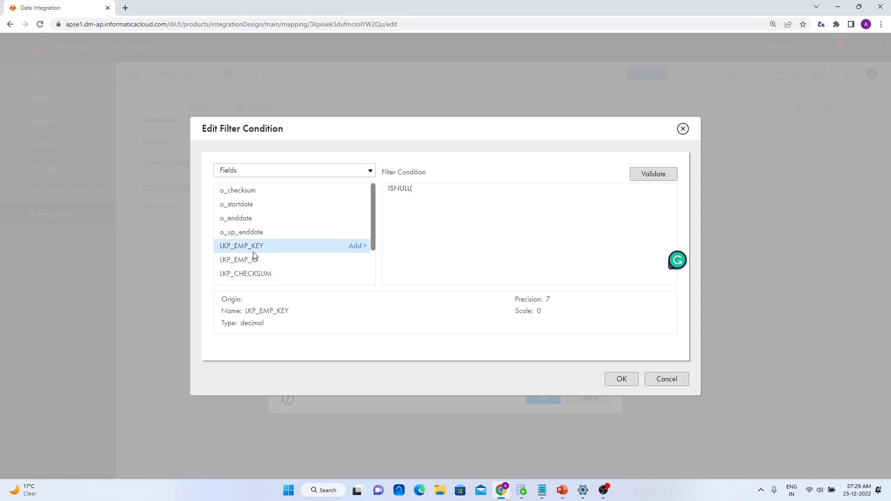
pyautogui.click(351, 249)
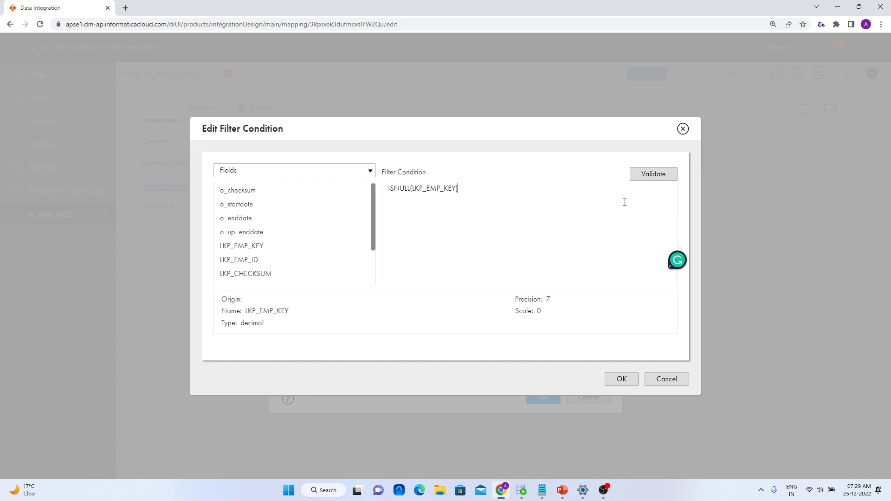
pyautogui.click(641, 179)
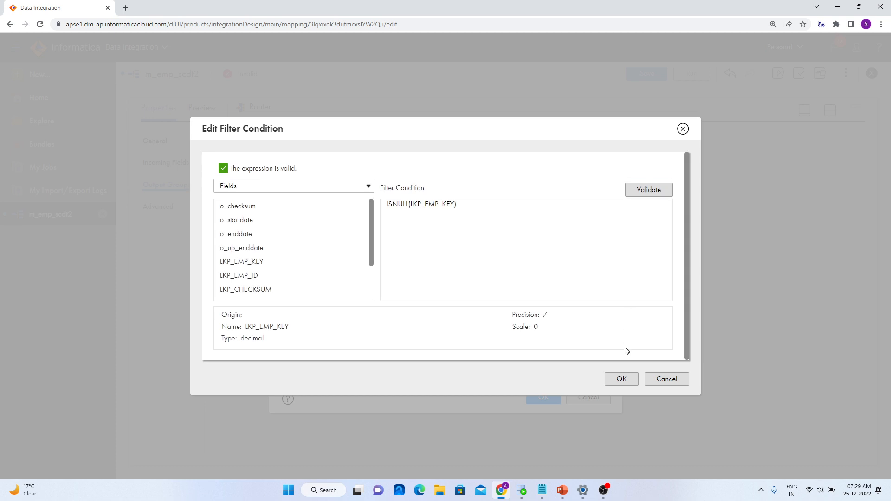
pyautogui.click(621, 379)
pyautogui.click(552, 398)
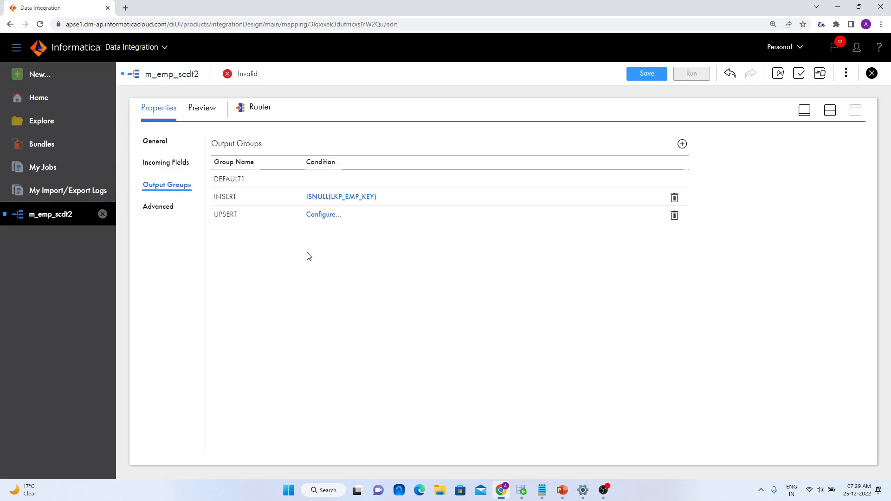
# Define the UPSERT group's condition as the advanced filter o_checksum!=LKP_CHECKSUM
pyautogui.click(319, 215)
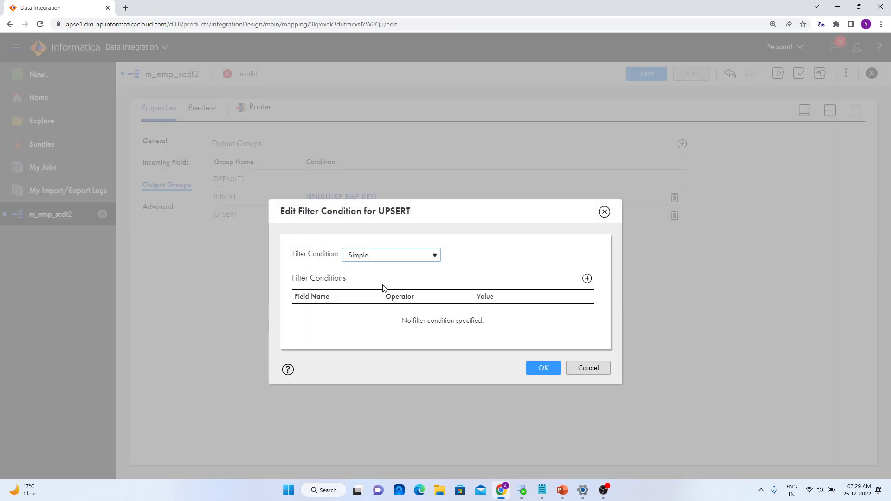
pyautogui.click(431, 257)
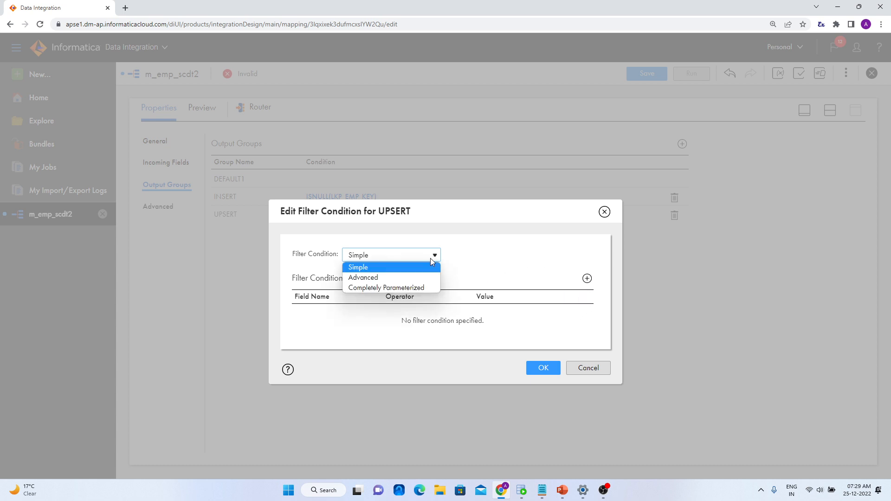
pyautogui.click(414, 281)
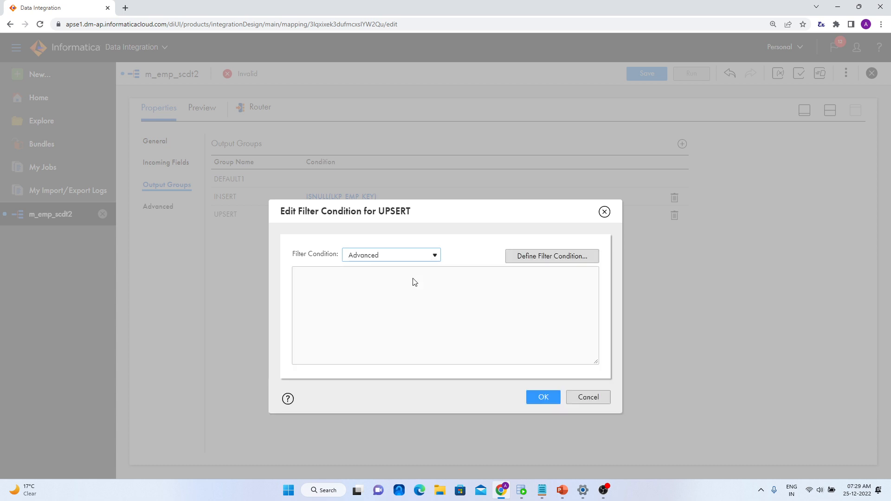
pyautogui.click(525, 260)
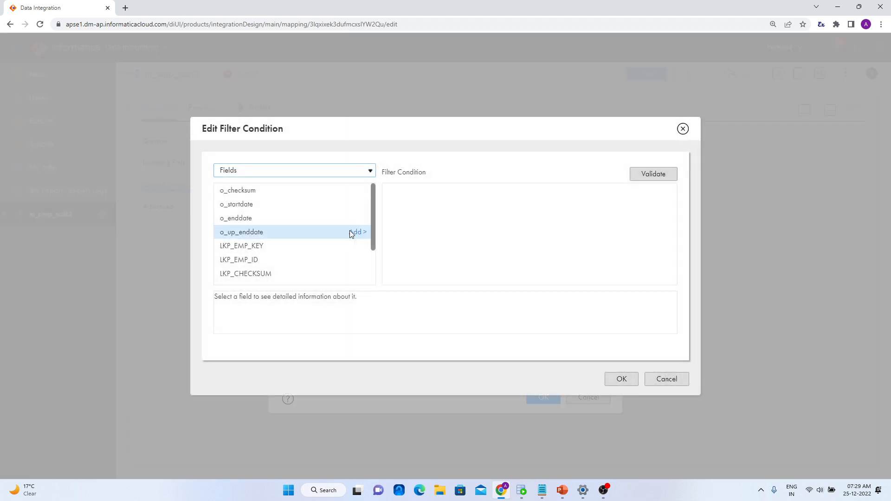
pyautogui.scroll(-1, 267, 246)
pyautogui.scroll(2, 267, 250)
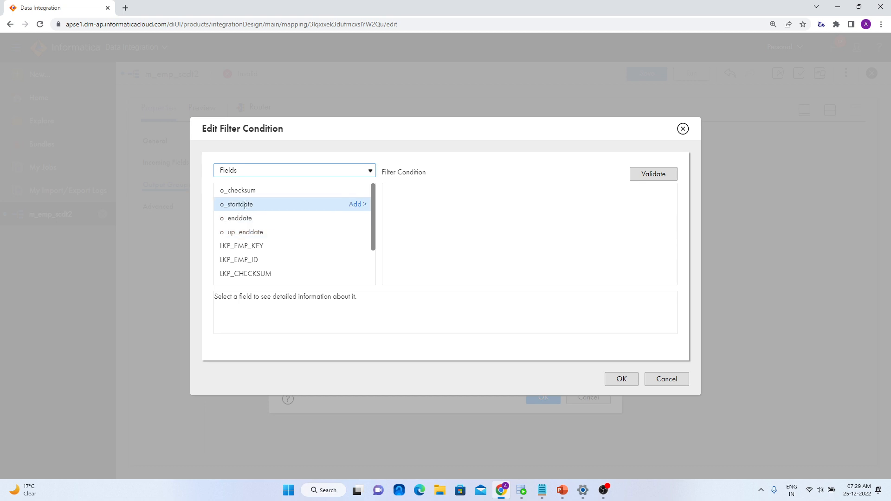
pyautogui.click(306, 193)
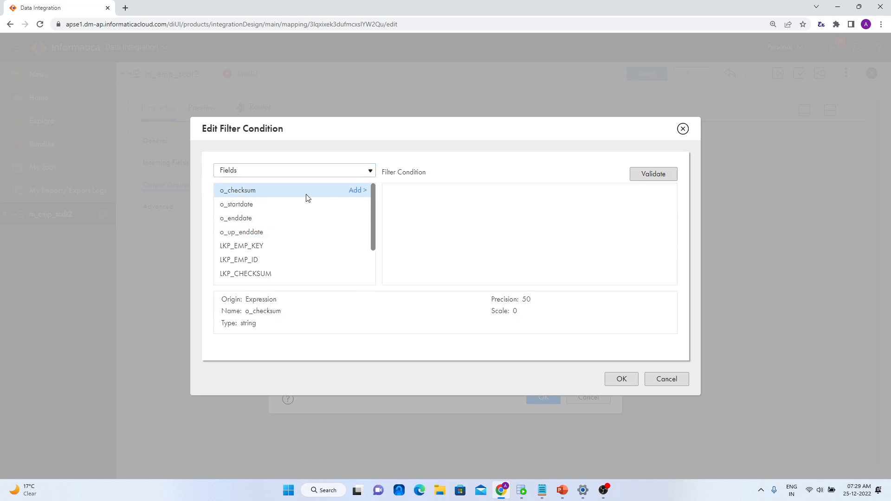
pyautogui.click(353, 190)
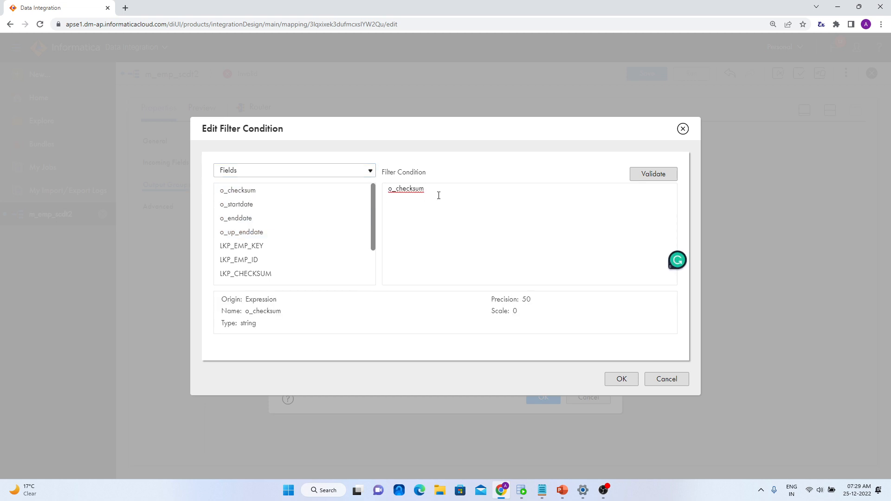
pyautogui.write('!+')
pyautogui.scroll(-1, 266, 253)
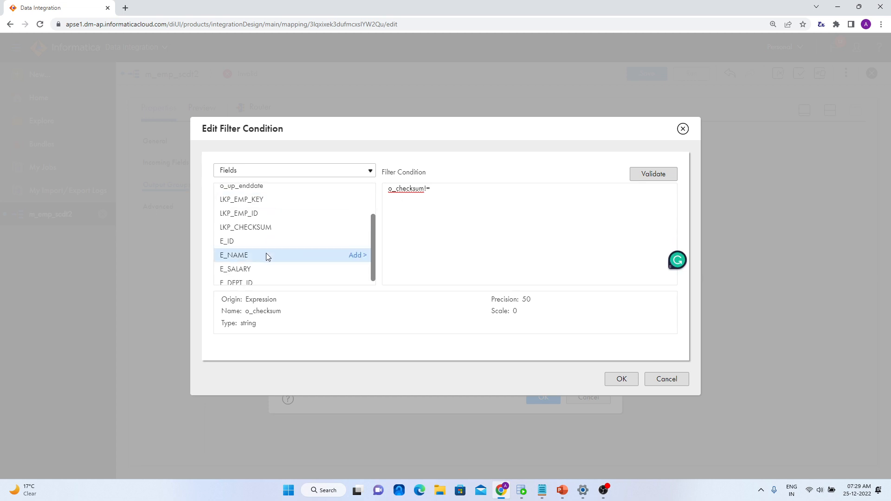
pyautogui.click(354, 229)
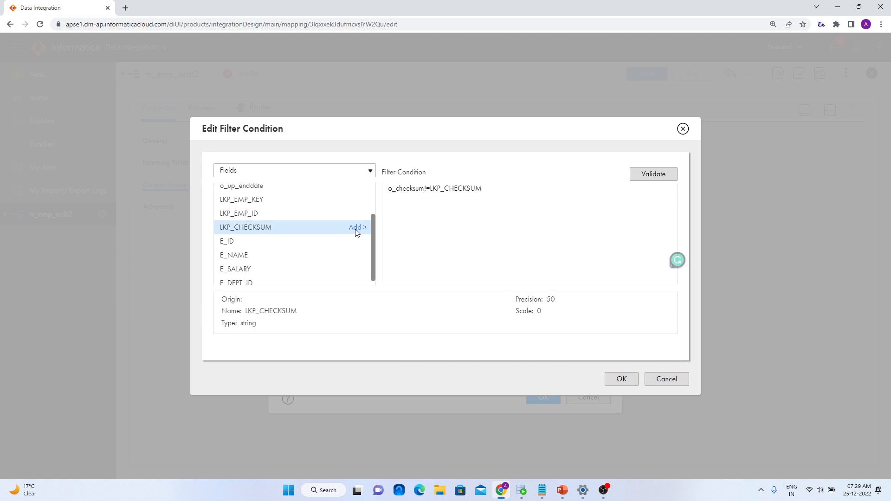
pyautogui.click(630, 380)
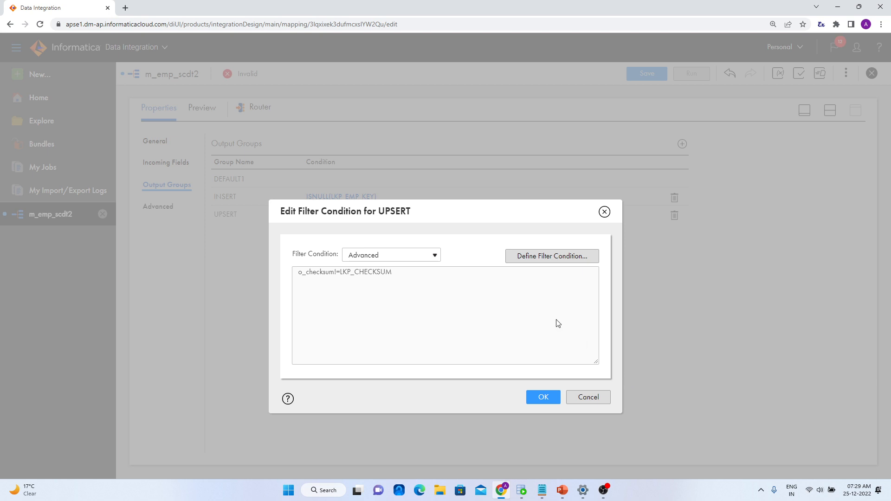
# Validate and apply the UPSERT group's filter condition, and save the mapping
pyautogui.click(542, 256)
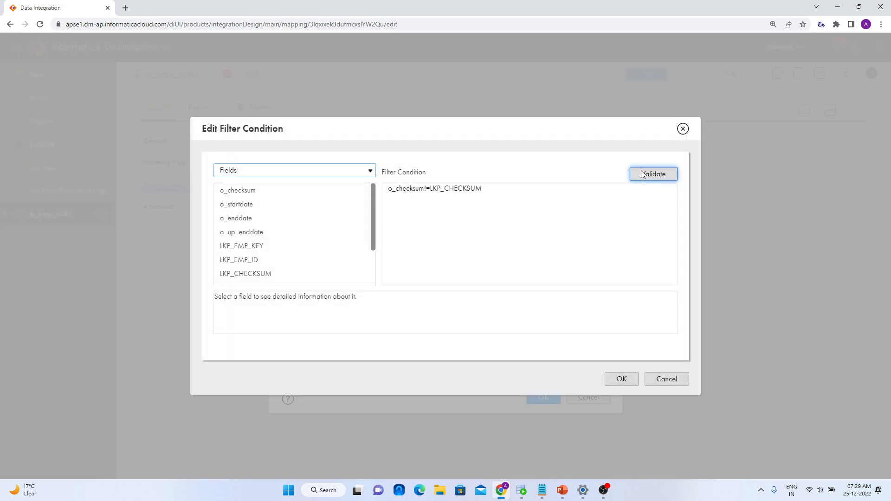
pyautogui.click(642, 174)
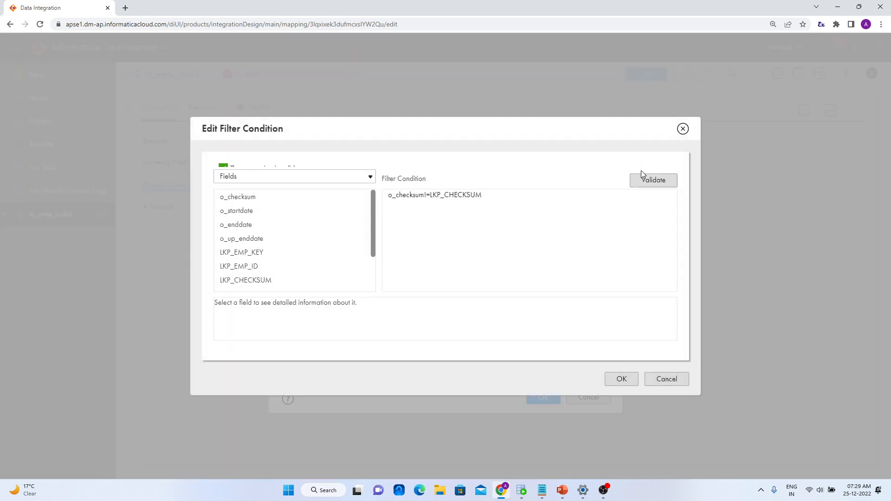
pyautogui.click(614, 383)
pyautogui.click(542, 397)
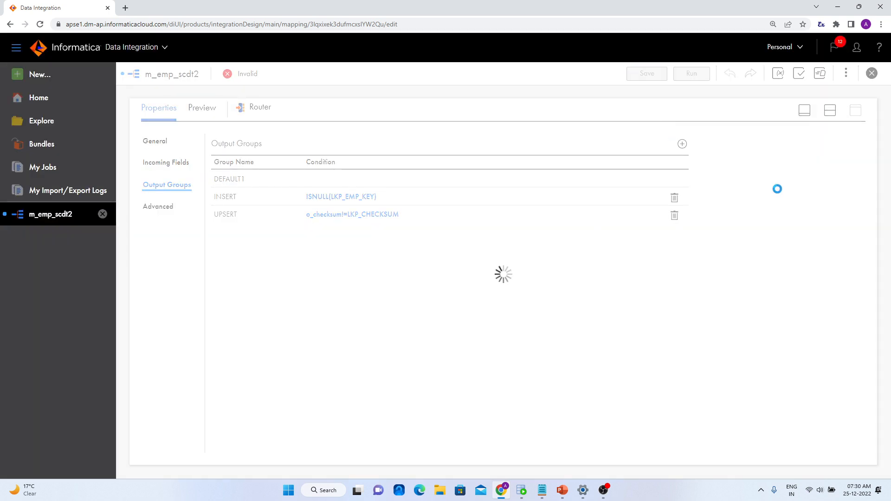
# Add a Sequence transformation to the mapping design, placed just above the Router
pyautogui.click(830, 114)
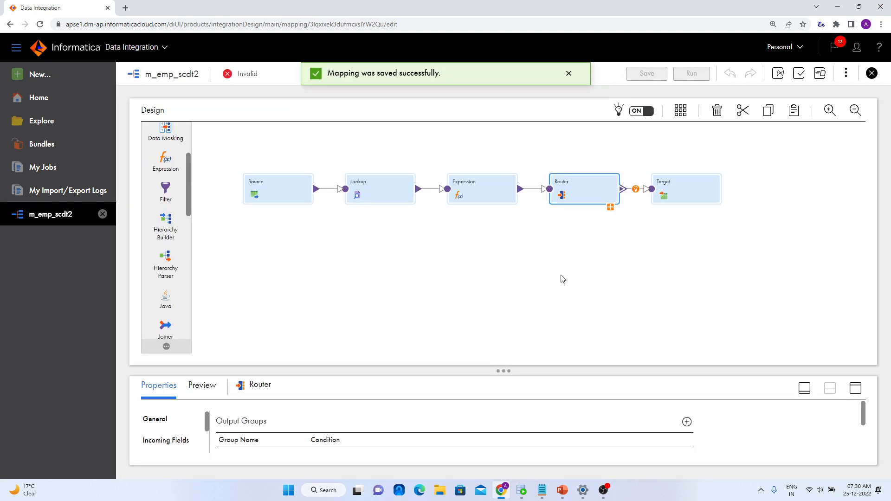
pyautogui.scroll(-5, 165, 260)
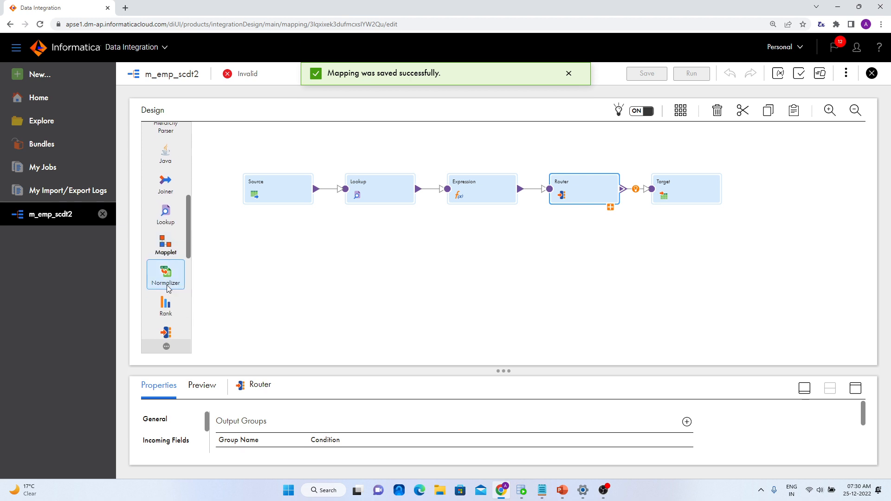
pyautogui.scroll(-1, 169, 288)
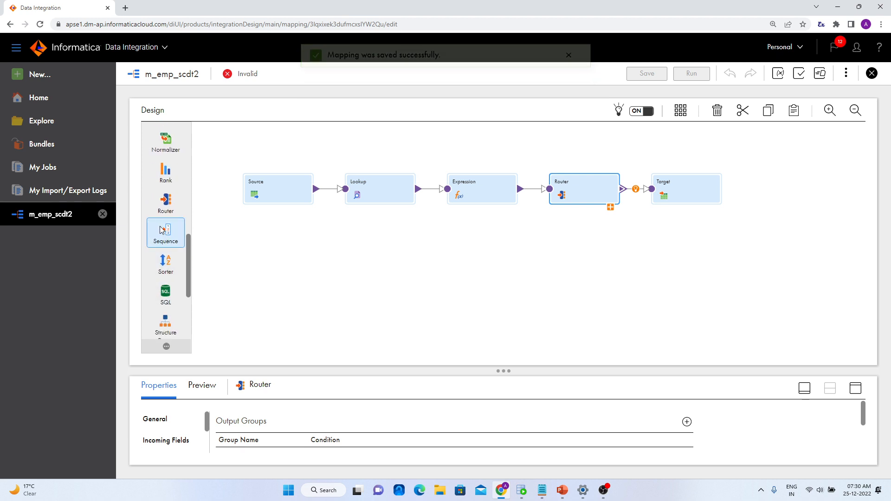
pyautogui.moveTo(172, 239); pyautogui.dragTo(575, 155)
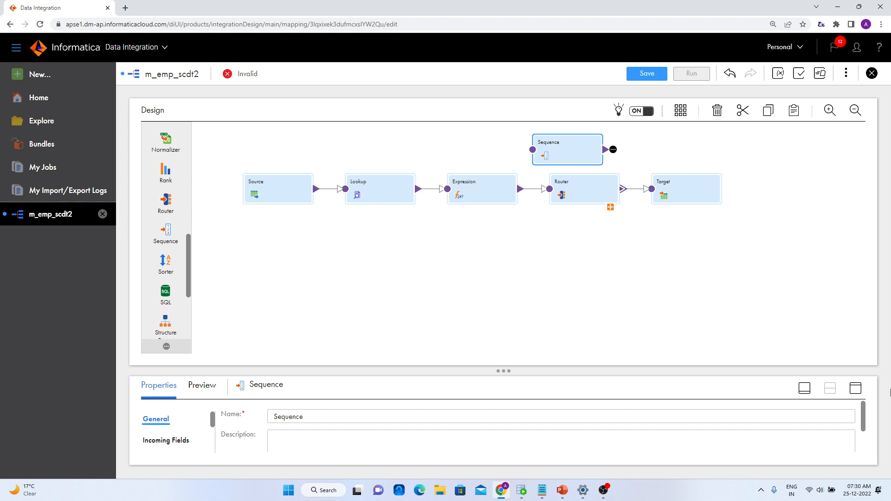
# Disable incoming fields in the Sequence transformation's advanced properties and save the mapping
pyautogui.moveTo(503, 371); pyautogui.dragTo(533, 256)
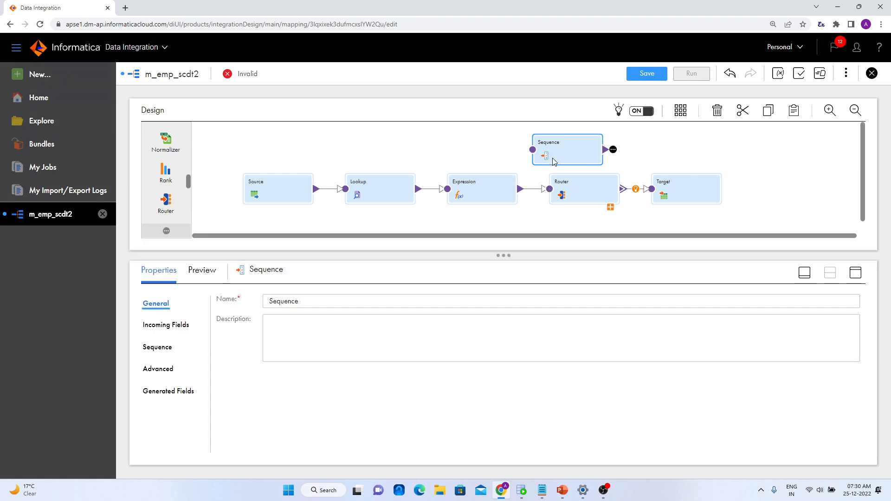
pyautogui.click(159, 369)
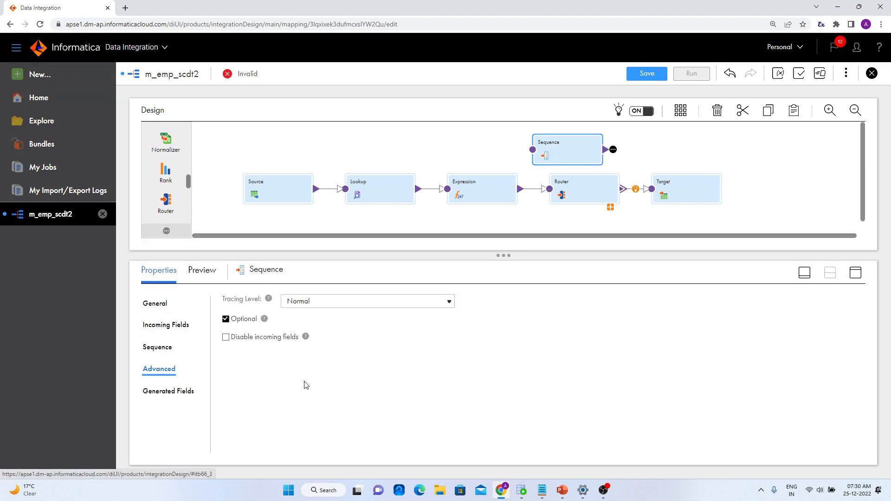
pyautogui.click(232, 343)
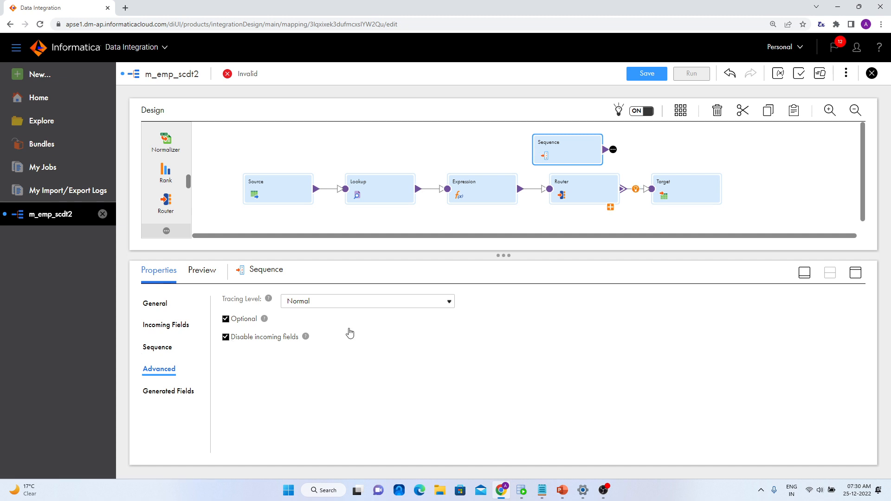
pyautogui.click(658, 77)
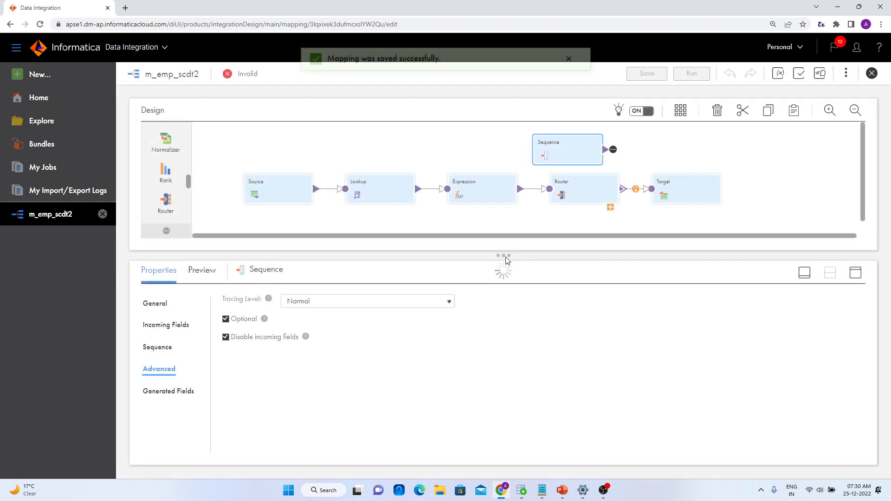
# Move the Target further away from the Router and delete the link between them
pyautogui.moveTo(506, 382); pyautogui.dragTo(506, 408)
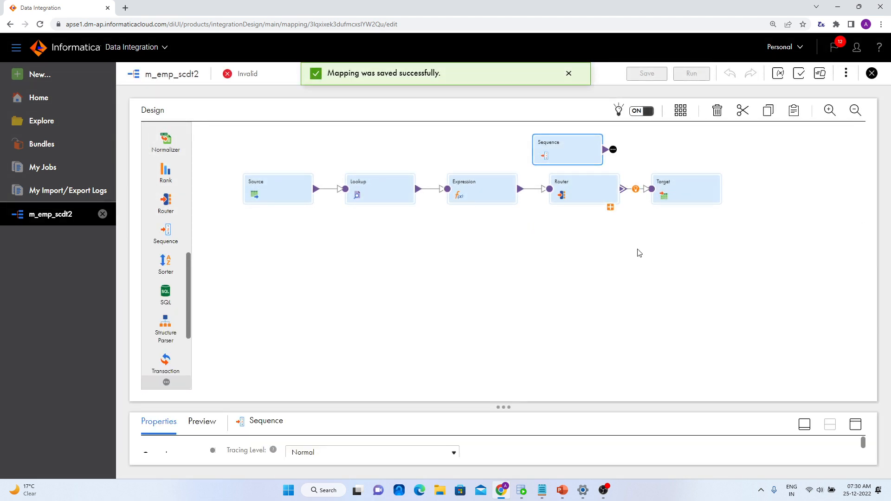
pyautogui.moveTo(675, 198); pyautogui.dragTo(743, 198)
pyautogui.click(691, 190)
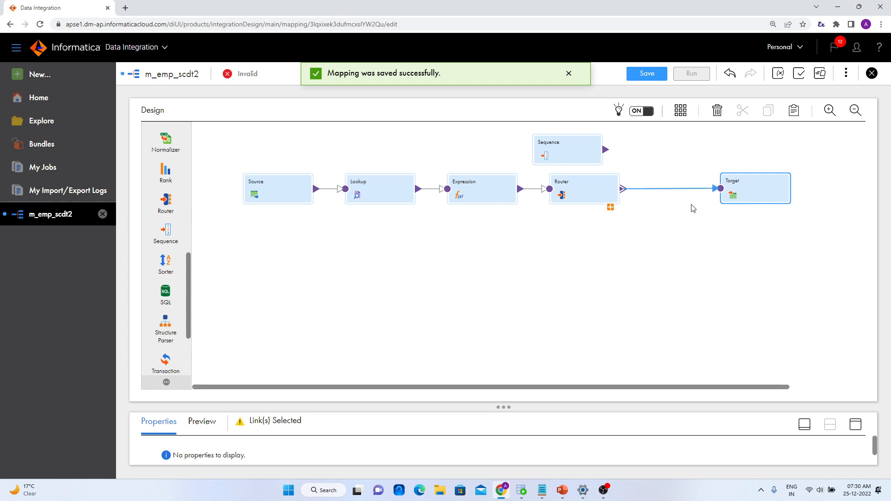
pyautogui.press('Delete')
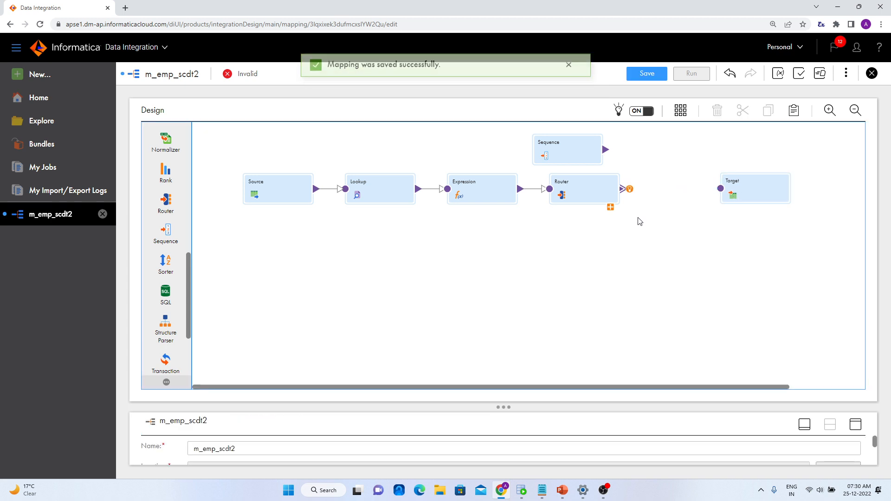
# Expand the Router's output groups and link both its INSERT group and the Sequence transformation to the Target
pyautogui.click(610, 207)
pyautogui.moveTo(620, 225); pyautogui.dragTo(720, 188)
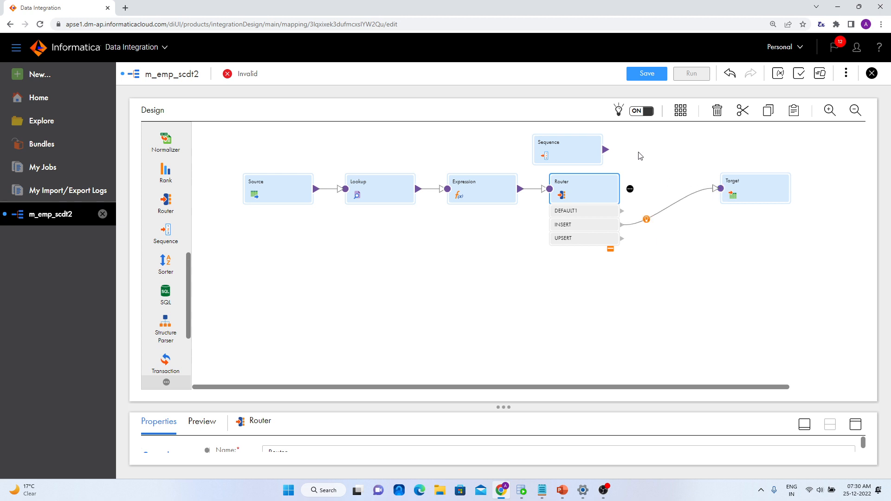
pyautogui.moveTo(609, 149)
pyautogui.mouseDown()
pyautogui.moveTo(632, 147)
pyautogui.moveTo(718, 192)
pyautogui.mouseUp()
# Rename the Target transformation as insert
pyautogui.click(763, 182)
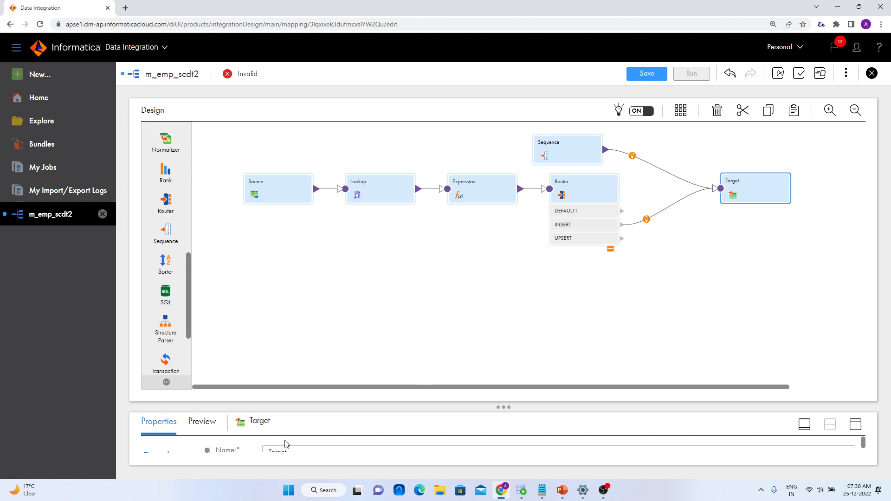
pyautogui.moveTo(507, 405); pyautogui.dragTo(540, 255)
pyautogui.moveTo(289, 300); pyautogui.dragTo(211, 307)
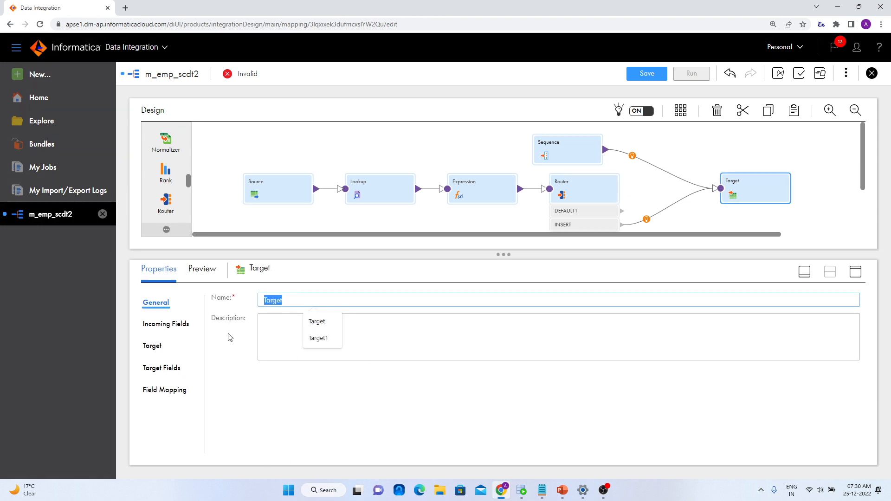
pyautogui.write('iNSERT')
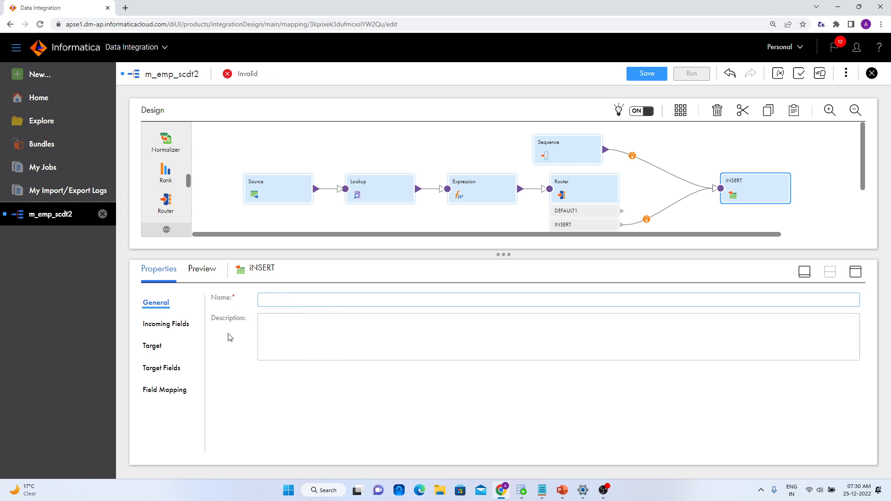
pyautogui.press('capslock')
pyautogui.write('insert')
pyautogui.click(296, 411)
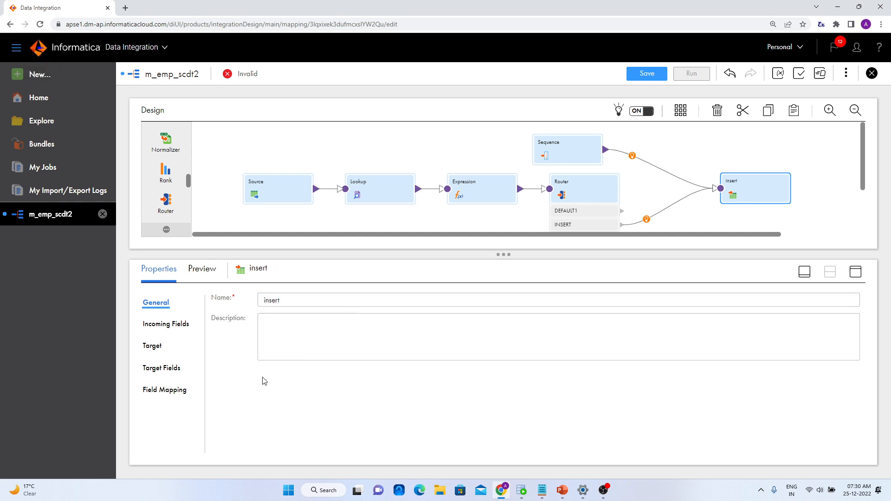
# Set the insert target's connection to Oracle_TGT_SA2 (Oracle) and its object to the existing table EMPLOYEES_SCDT2
pyautogui.click(155, 347)
pyautogui.click(408, 330)
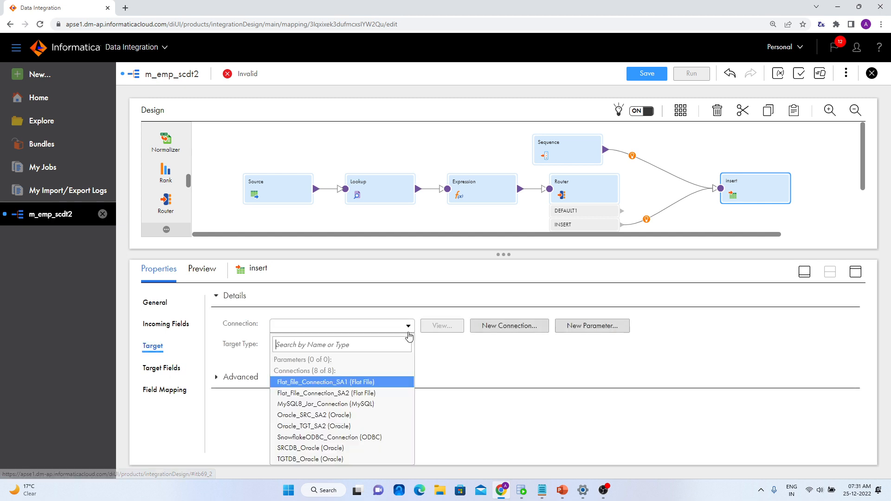
pyautogui.click(383, 432)
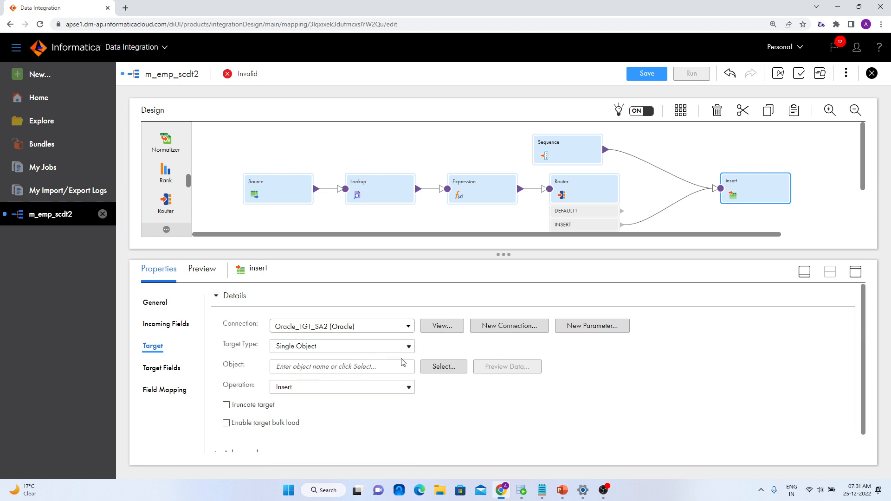
pyautogui.click(434, 366)
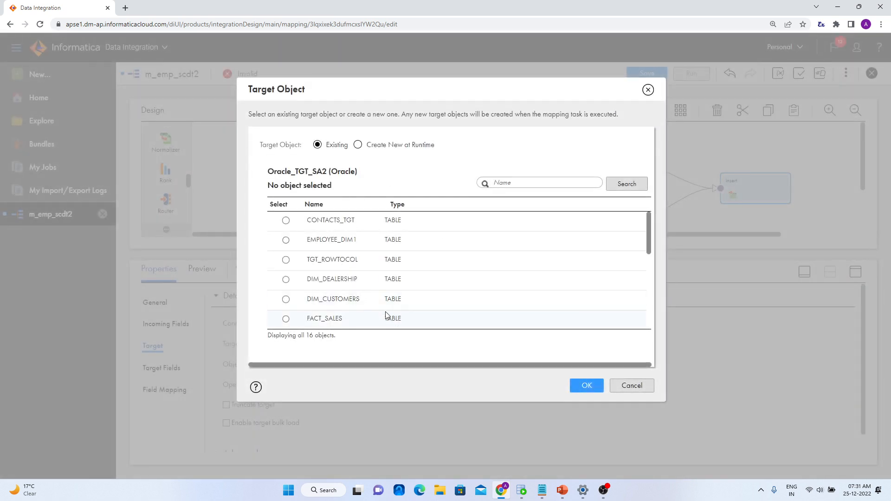
pyautogui.scroll(-5, 372, 279)
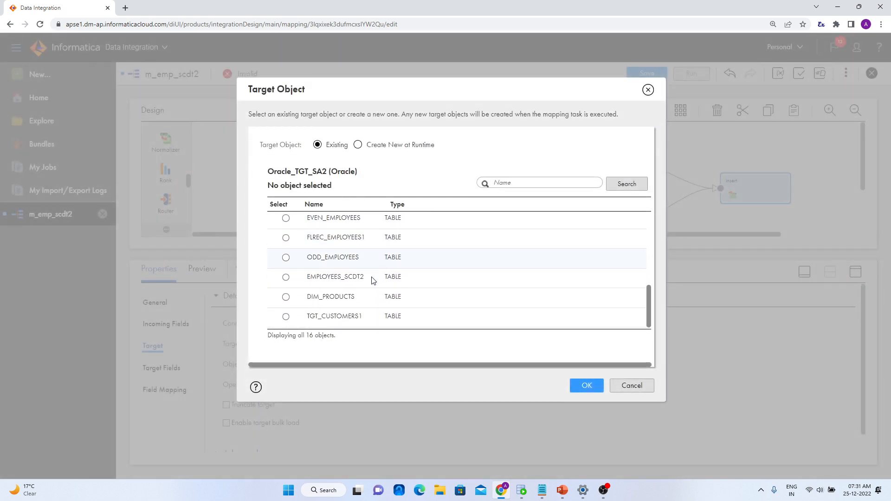
pyautogui.click(287, 278)
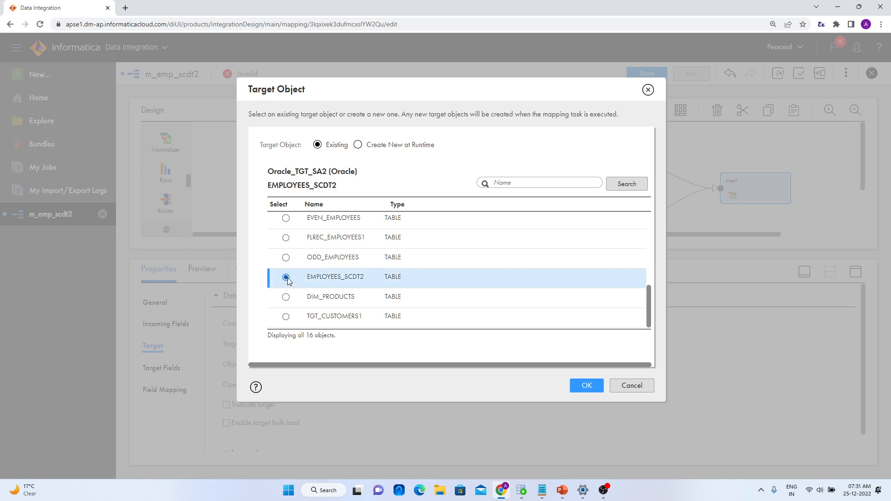
pyautogui.click(578, 386)
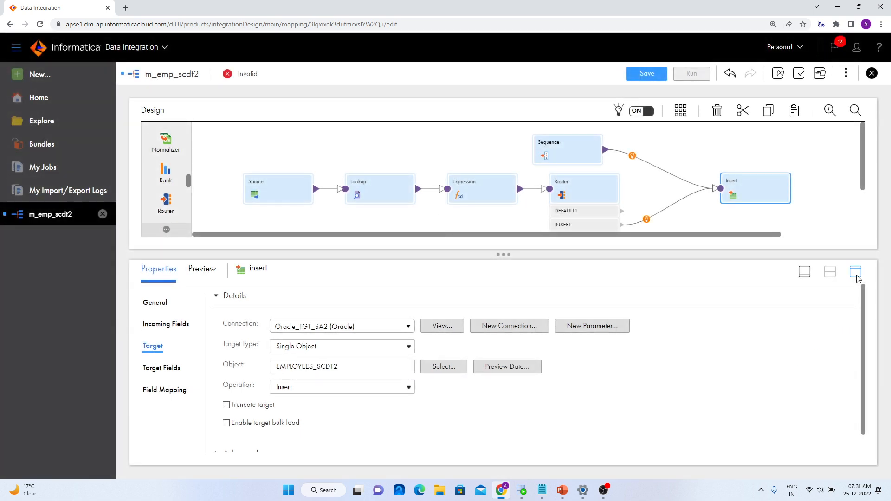
# Automap the insert target's fields using Smart Map
pyautogui.click(856, 276)
pyautogui.click(156, 227)
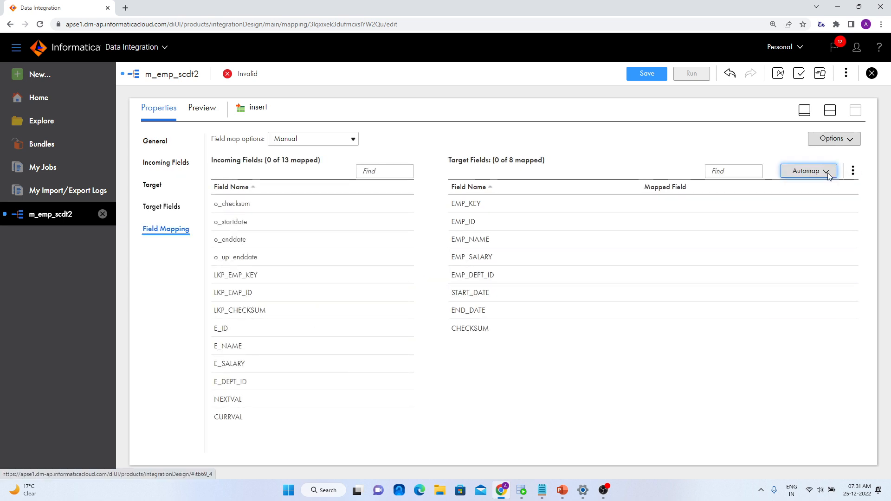
pyautogui.click(827, 175)
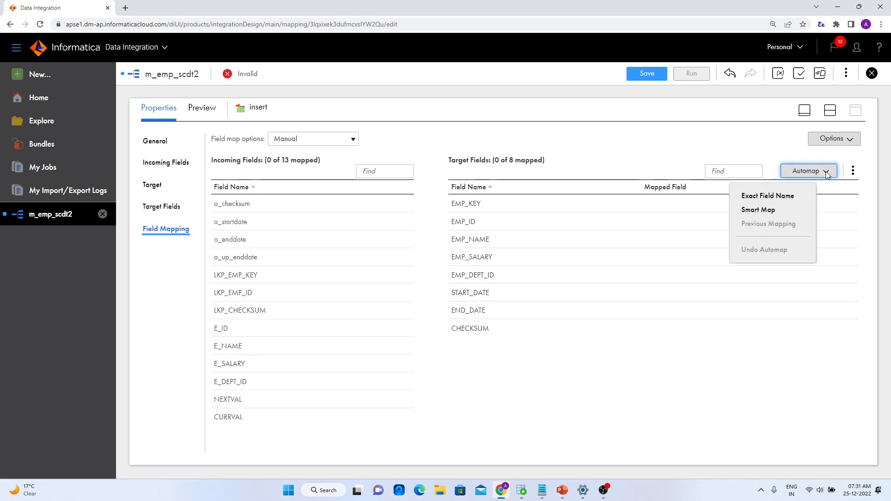
pyautogui.click(767, 218)
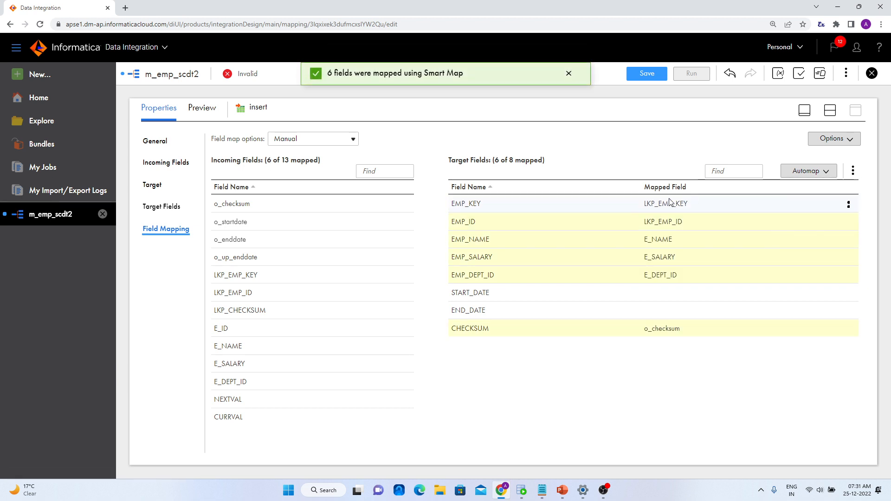
# Replace the mapped fields of EMP_KEY and EMP_ID in the insert target with NEXTVAL and E_ID
pyautogui.click(848, 204)
pyautogui.click(812, 227)
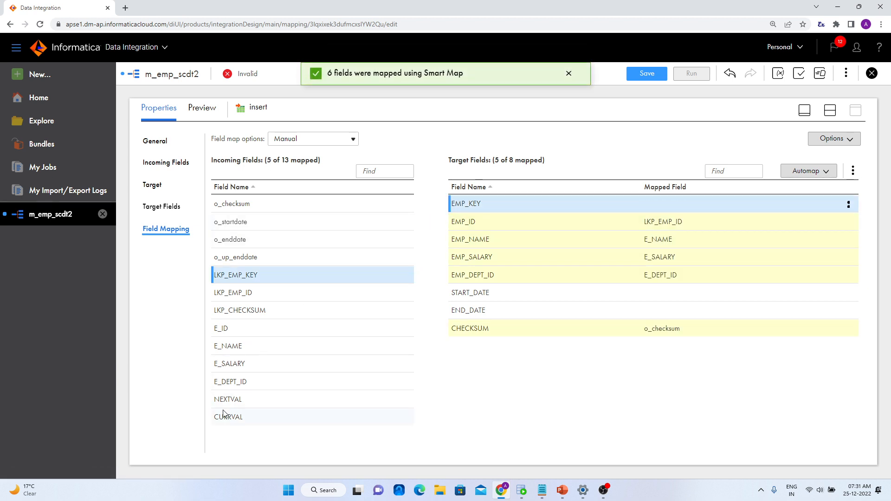
pyautogui.moveTo(236, 399); pyautogui.dragTo(647, 207)
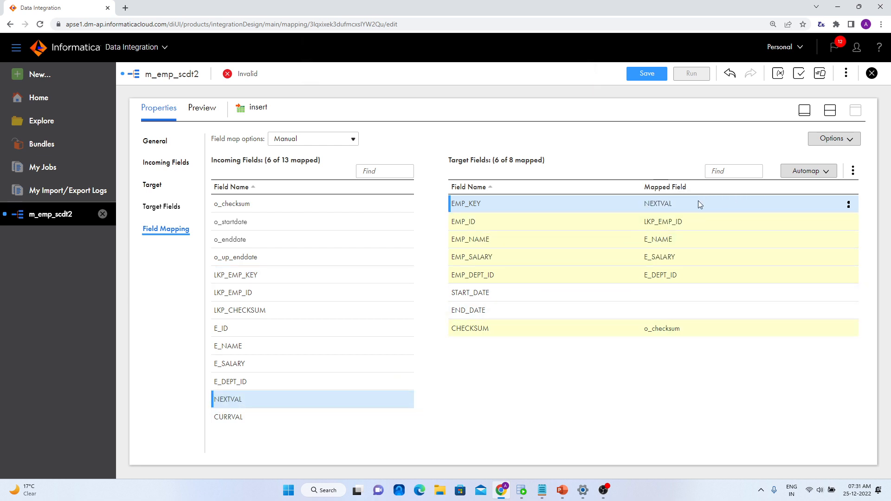
pyautogui.click(845, 223)
pyautogui.click(848, 222)
pyautogui.click(816, 240)
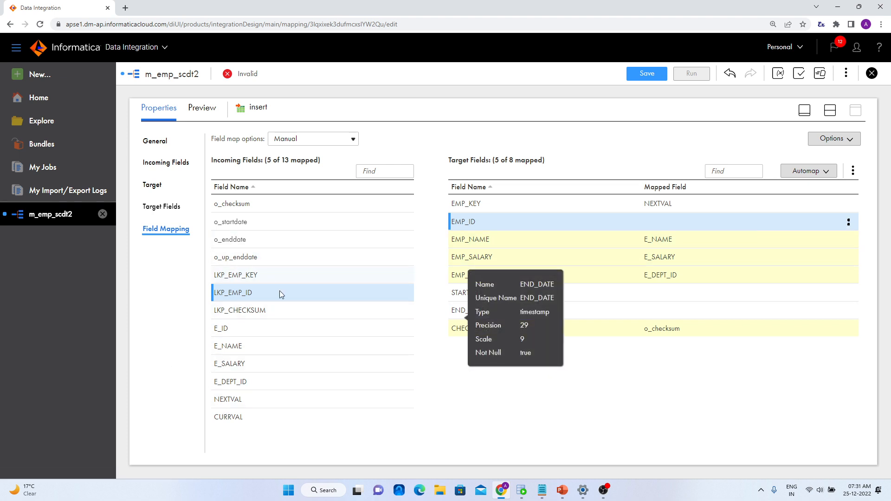
pyautogui.moveTo(226, 327); pyautogui.dragTo(651, 228)
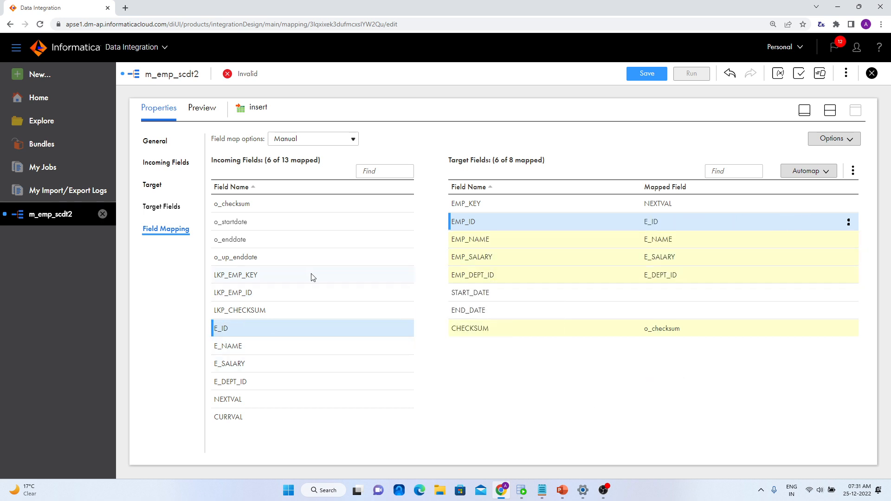
# Map o_startdate to START_DATE and o_enddate to END_DATE in the insert target, and save the mapping
pyautogui.moveTo(226, 225); pyautogui.dragTo(630, 292)
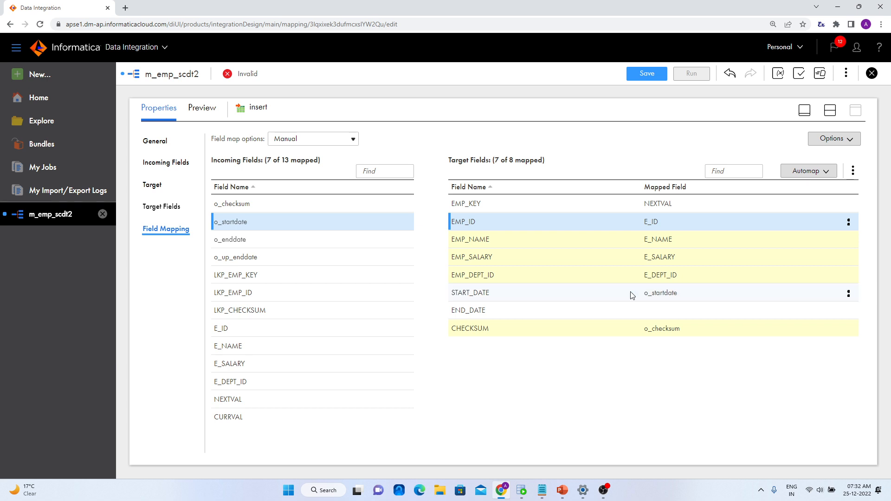
pyautogui.moveTo(228, 241); pyautogui.dragTo(621, 312)
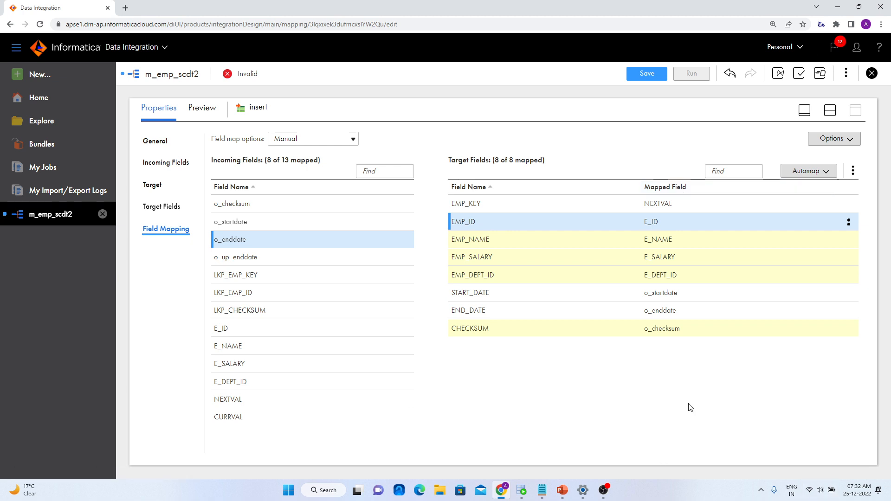
pyautogui.click(643, 74)
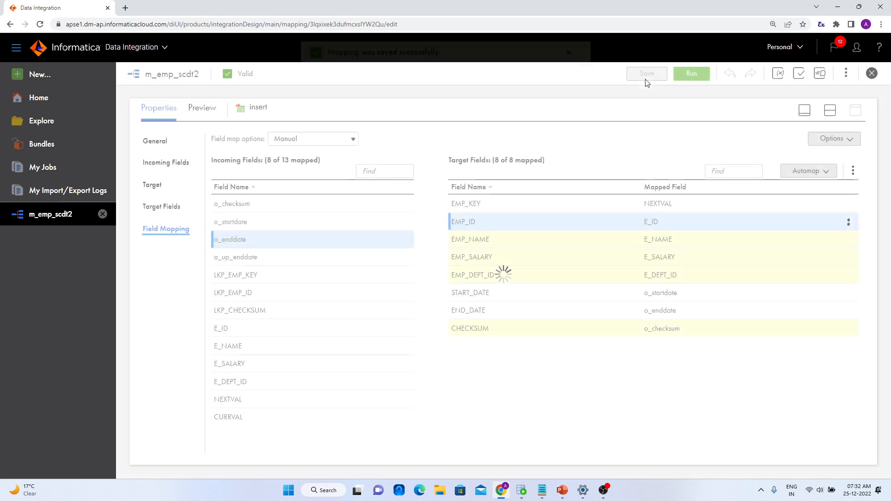
# Duplicate the insert target, place the copy directly below the original, and rename it as upinsert
pyautogui.click(830, 110)
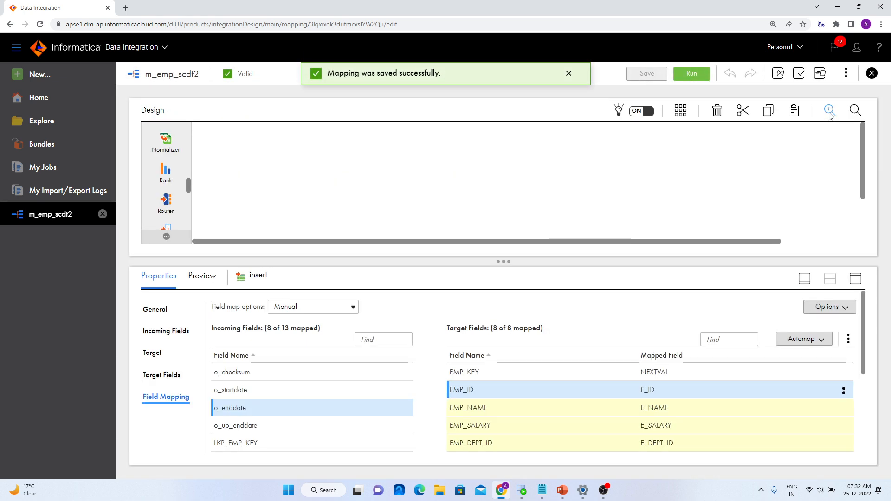
pyautogui.click(768, 114)
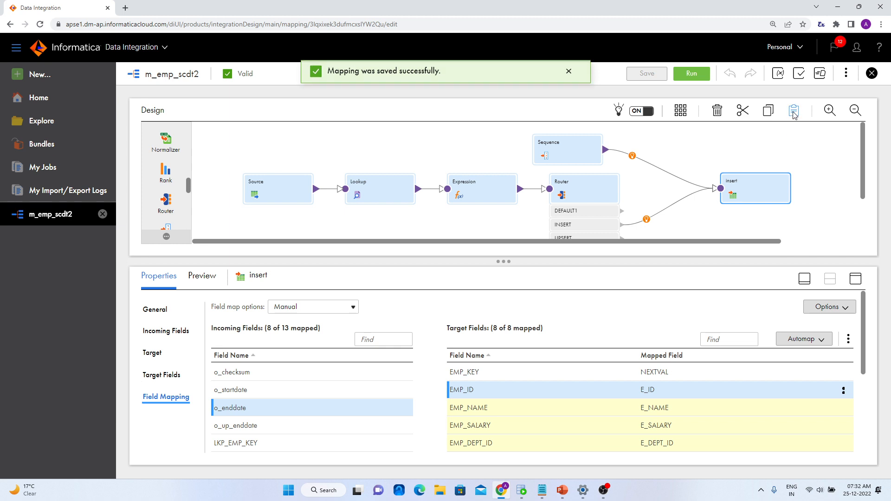
pyautogui.click(793, 112)
pyautogui.moveTo(249, 191); pyautogui.dragTo(749, 224)
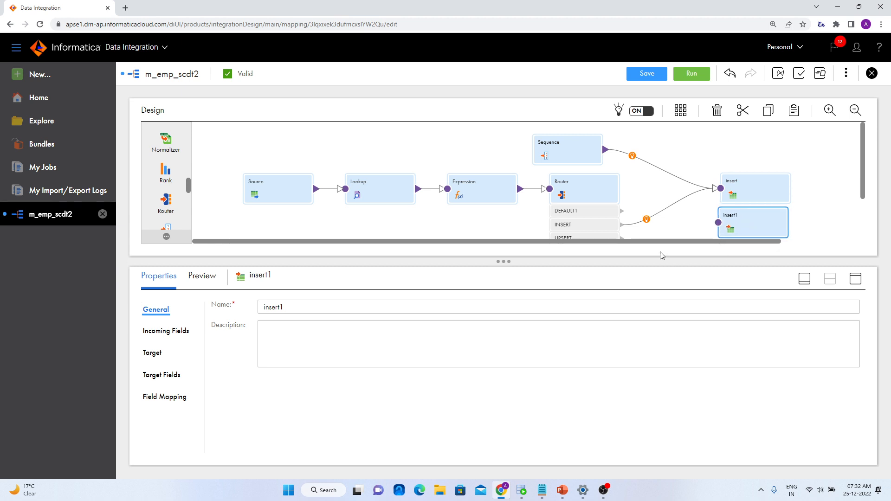
pyautogui.doubleClick(317, 307)
pyautogui.write('upinsert')
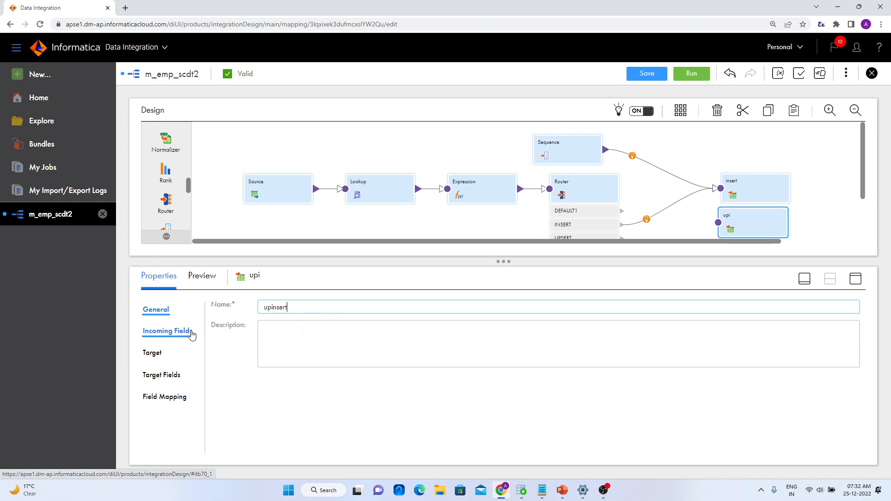
pyautogui.click(324, 415)
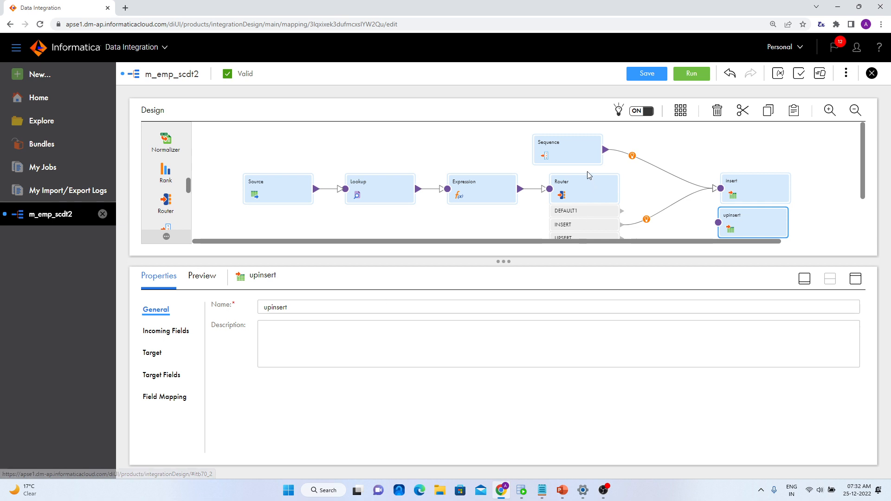
# Link the Sequence transformation and the Router's UPSERT group to the upinsert target
pyautogui.moveTo(614, 157); pyautogui.dragTo(717, 224)
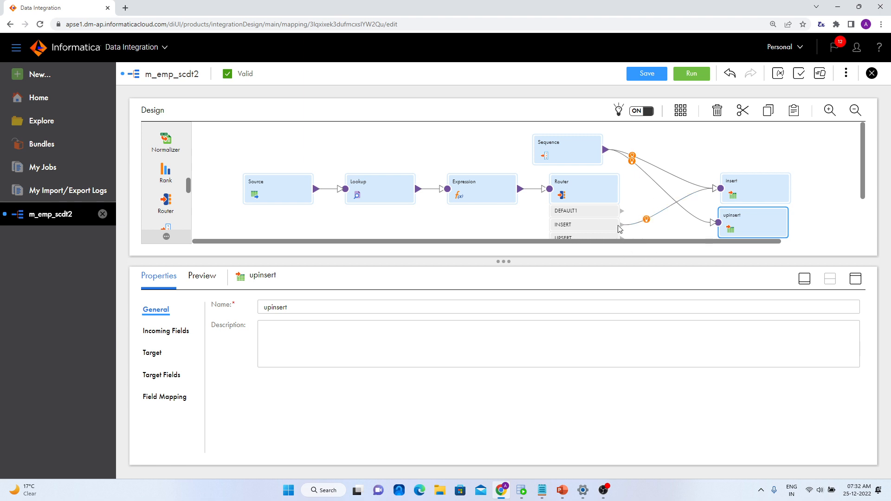
pyautogui.scroll(-1, 658, 231)
pyautogui.moveTo(623, 195); pyautogui.dragTo(717, 181)
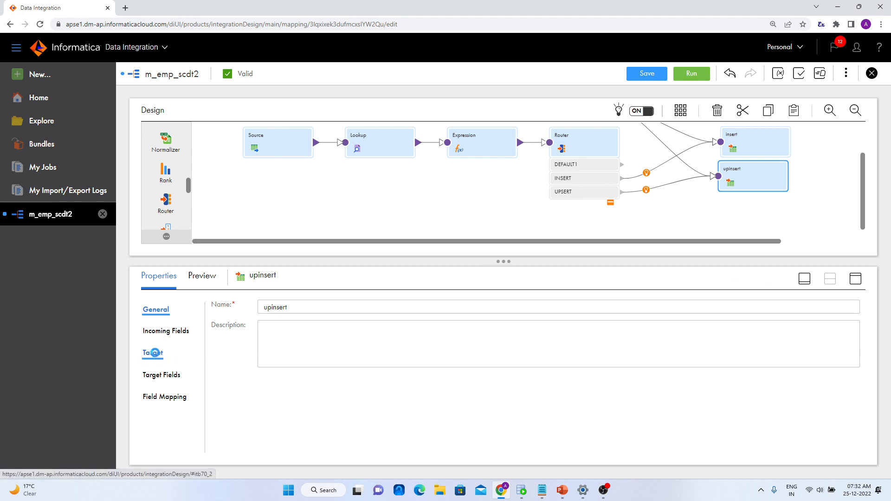
# Review the upinsert target's connection details and field mapping
pyautogui.click(153, 354)
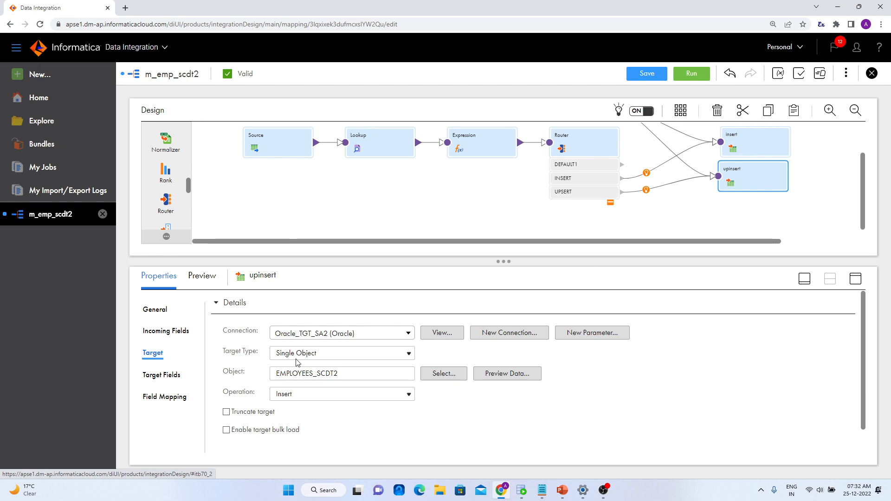
pyautogui.click(180, 398)
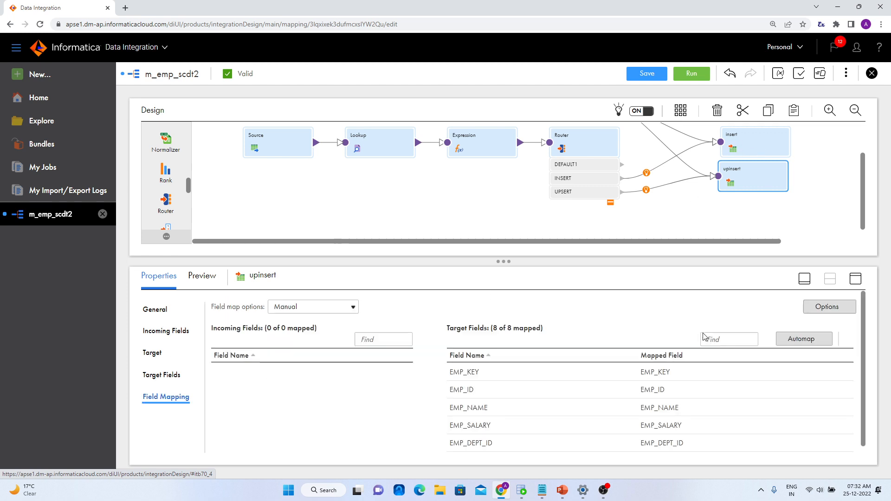
pyautogui.scroll(-2, 664, 374)
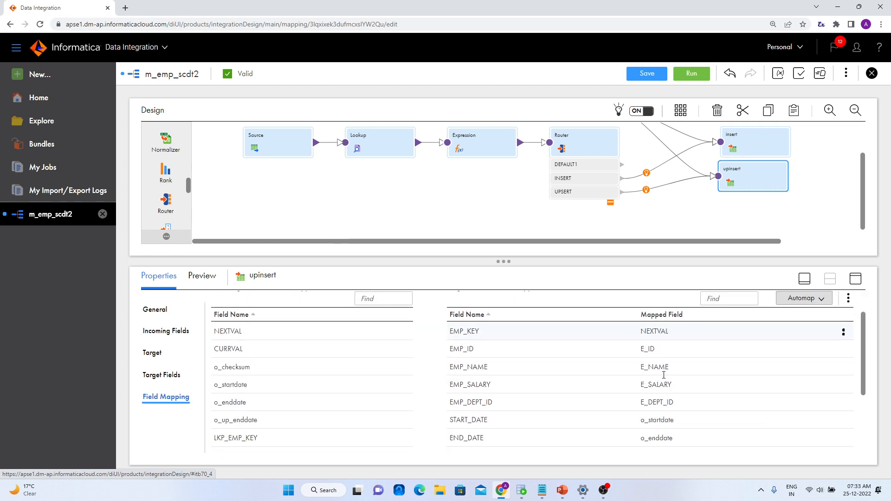
pyautogui.scroll(-2, 656, 370)
pyautogui.scroll(5, 640, 364)
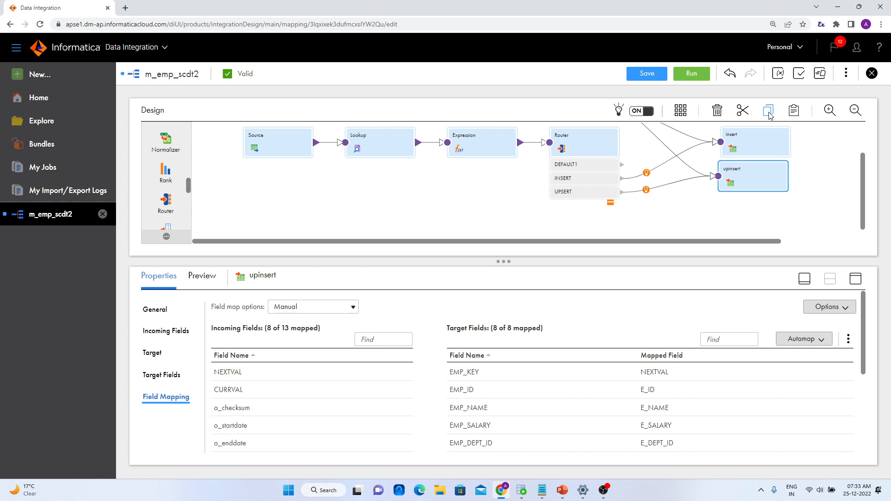
# Paste a copy of the upinsert target, place it directly below the original, and rename it as upupdate
pyautogui.click(793, 112)
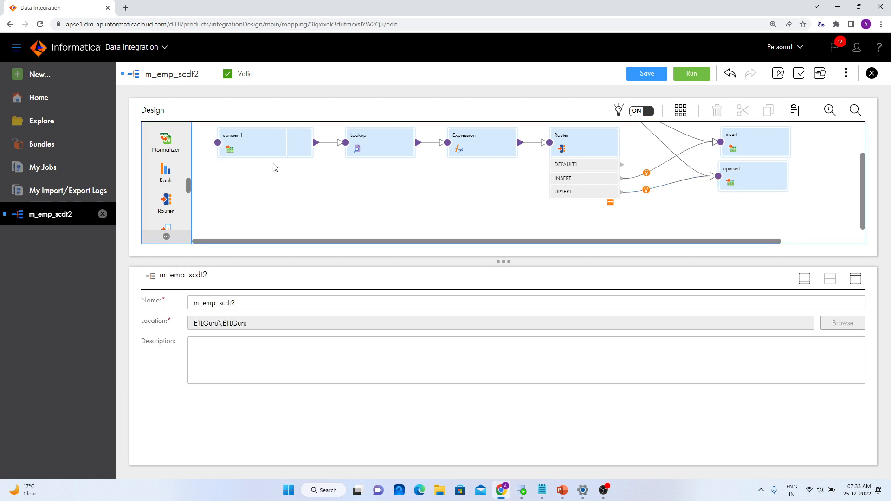
pyautogui.moveTo(258, 142); pyautogui.dragTo(756, 213)
pyautogui.click(295, 308)
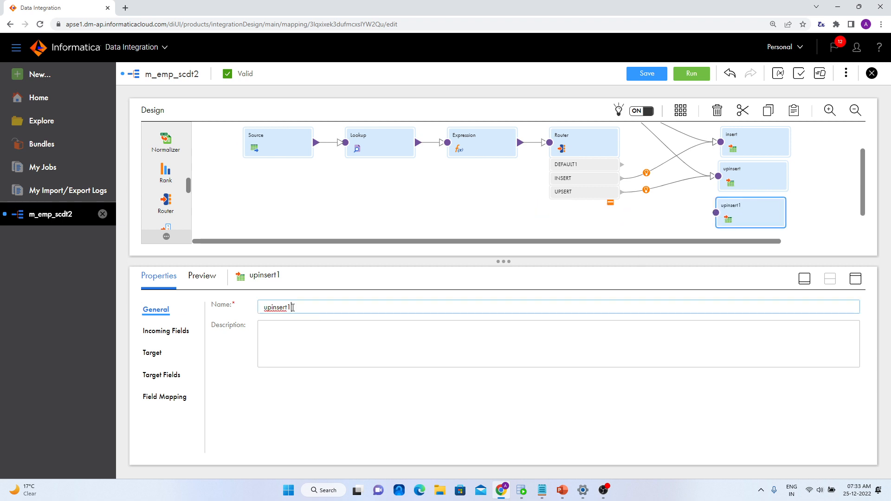
pyautogui.moveTo(280, 307); pyautogui.dragTo(272, 308)
pyautogui.write('upupdate')
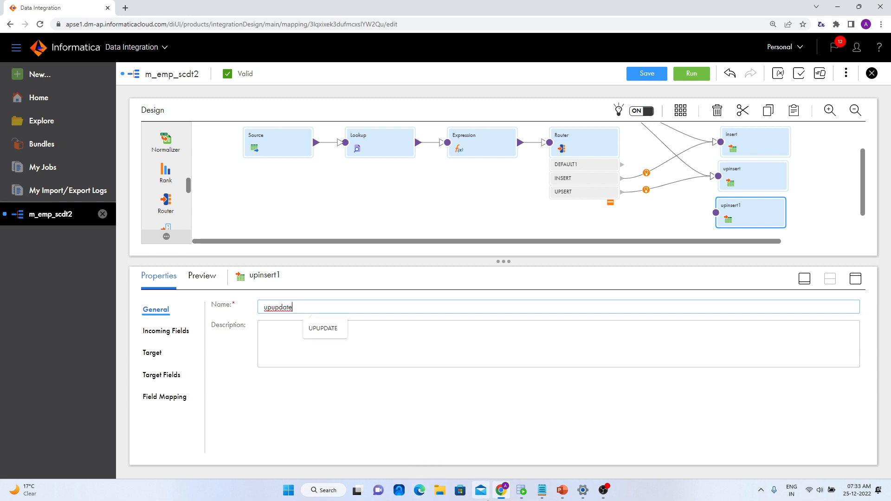
# Set the upupdate target's operation to Update and add EMP_KEY as its update column
pyautogui.click(153, 353)
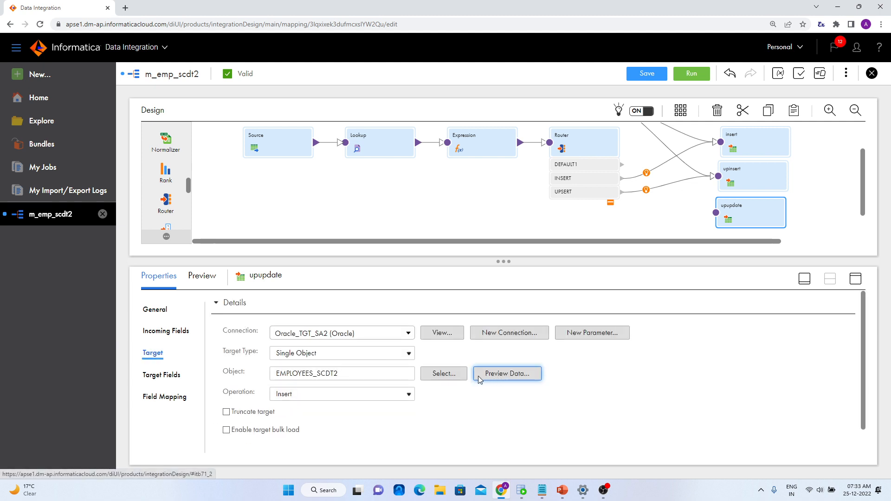
pyautogui.click(386, 394)
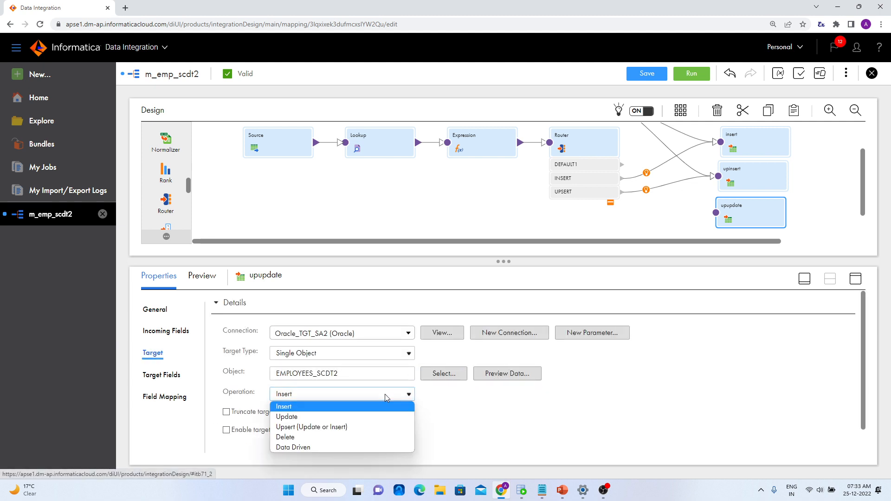
pyautogui.click(347, 416)
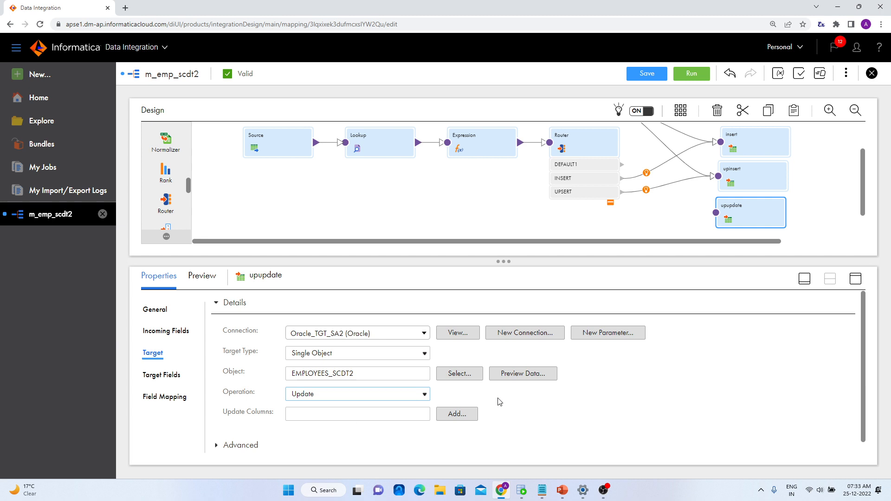
pyautogui.click(462, 420)
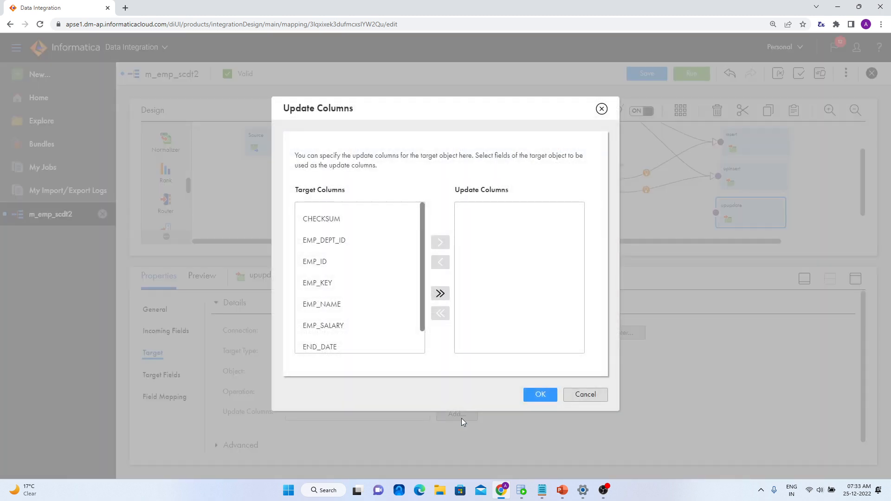
pyautogui.click(332, 287)
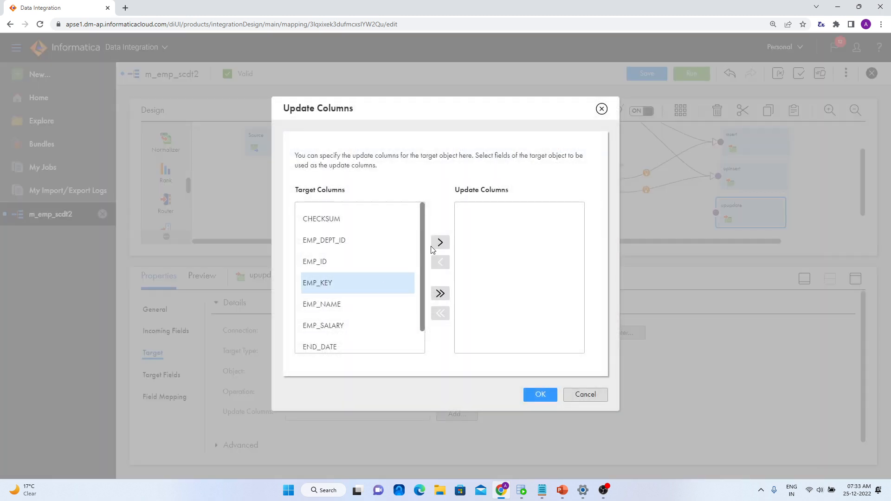
pyautogui.click(440, 242)
pyautogui.click(540, 394)
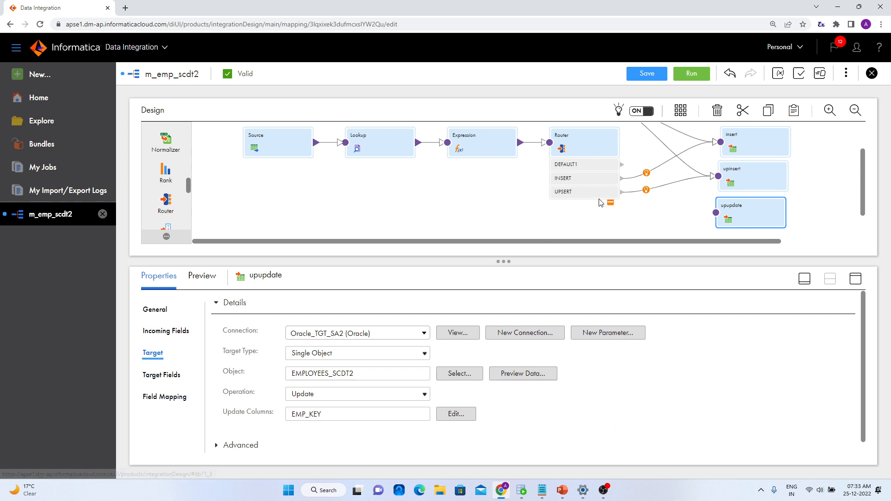
# Link the Router's UPSERT group to the upupdate target
pyautogui.click(634, 195)
pyautogui.moveTo(623, 194); pyautogui.dragTo(714, 219)
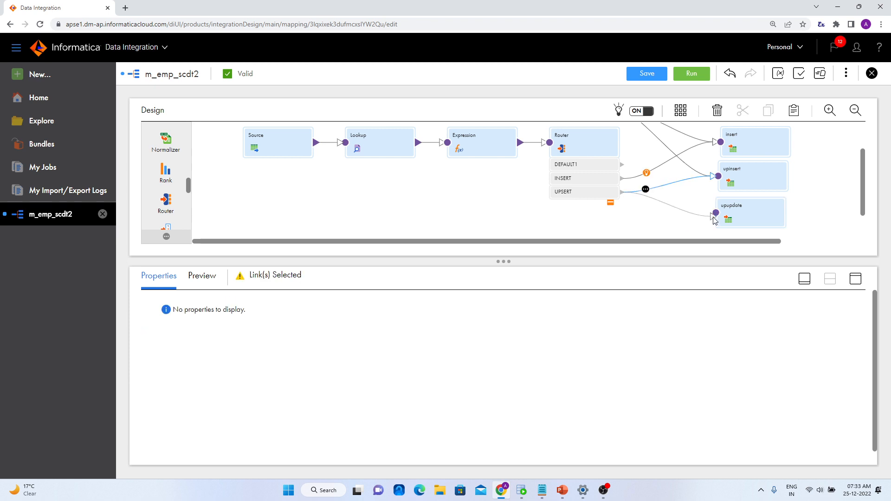
pyautogui.click(706, 234)
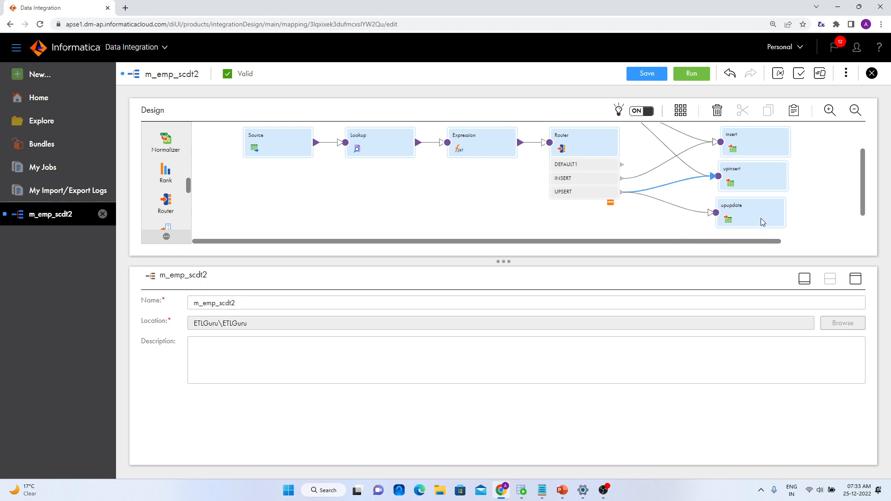
# Unmap the EMP_KEY and EMP_ID fields in the upupdate target's field mapping
pyautogui.click(747, 219)
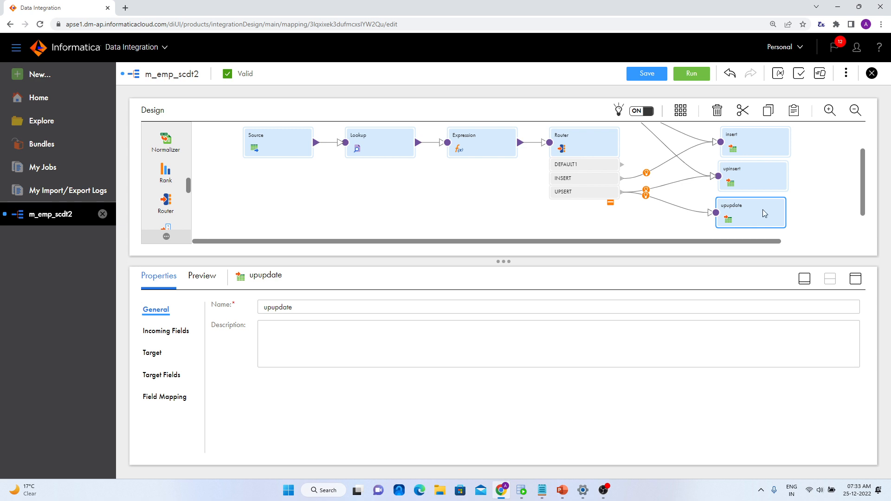
pyautogui.click(160, 397)
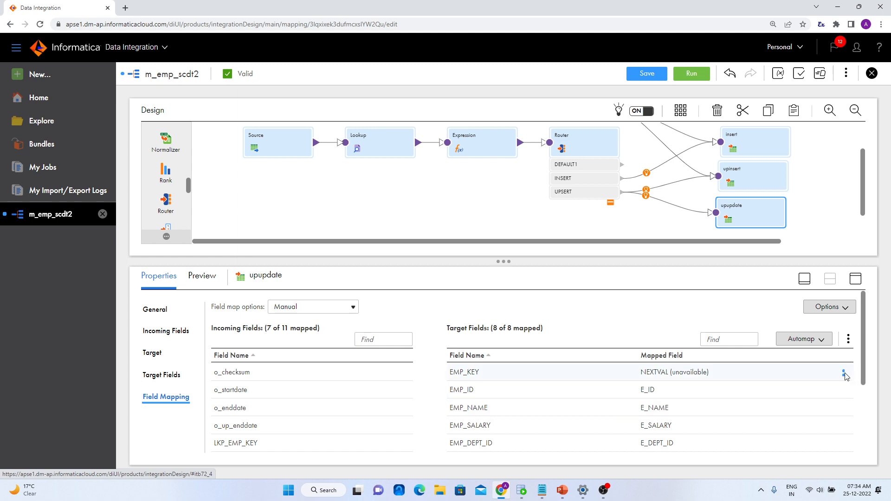
pyautogui.click(843, 372)
pyautogui.click(820, 392)
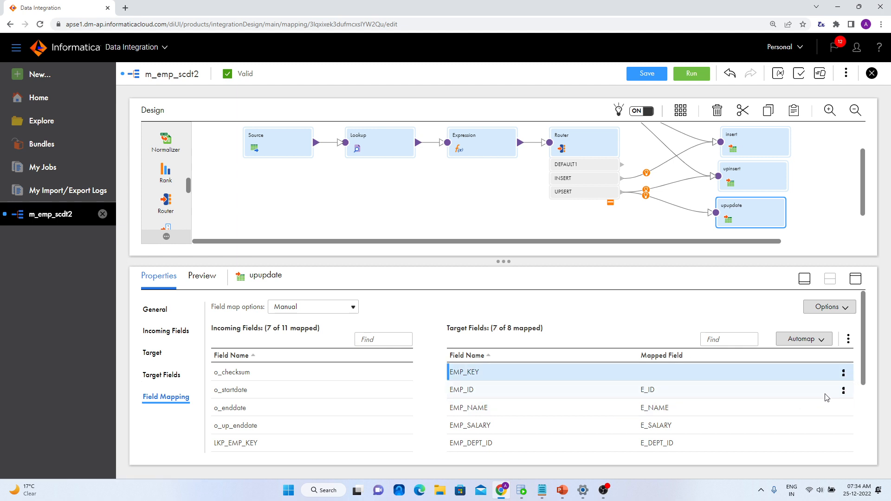
pyautogui.click(843, 390)
pyautogui.click(828, 406)
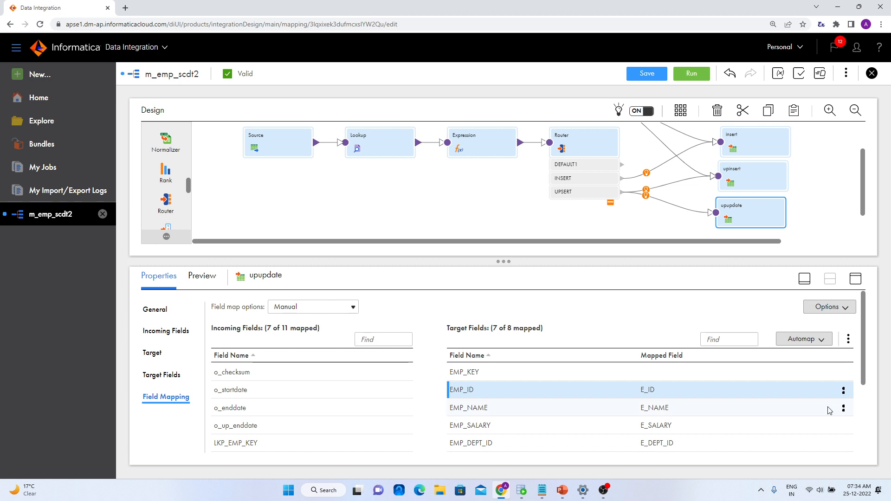
pyautogui.click(855, 278)
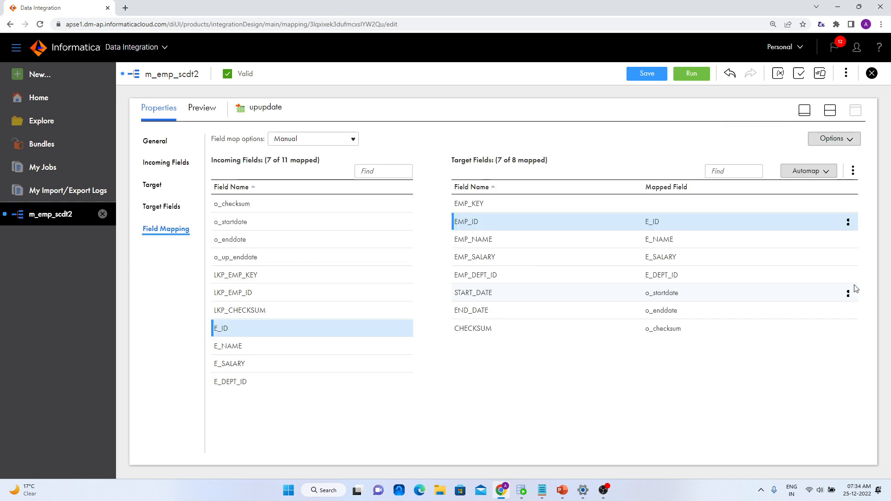
pyautogui.click(848, 223)
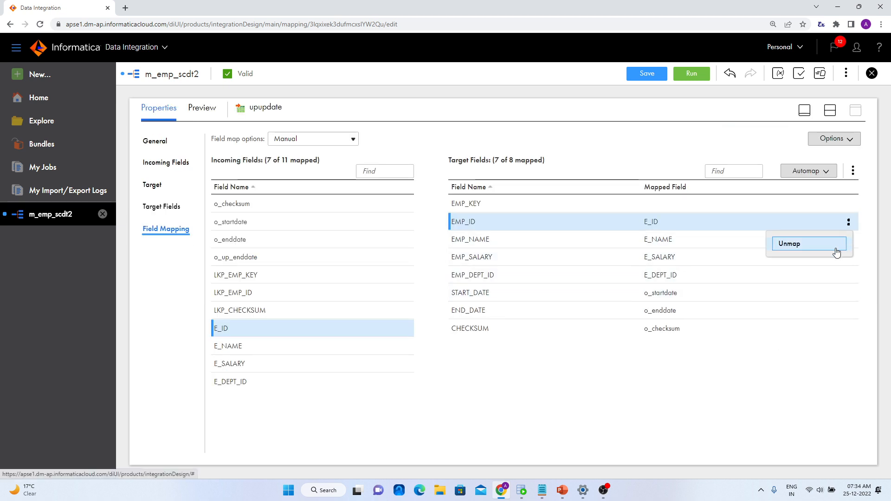
pyautogui.click(822, 251)
# Unmap the EMP_NAME, EMP_DEPT_ID and EMP_SALARY fields in the upupdate target
pyautogui.click(848, 240)
pyautogui.click(848, 240)
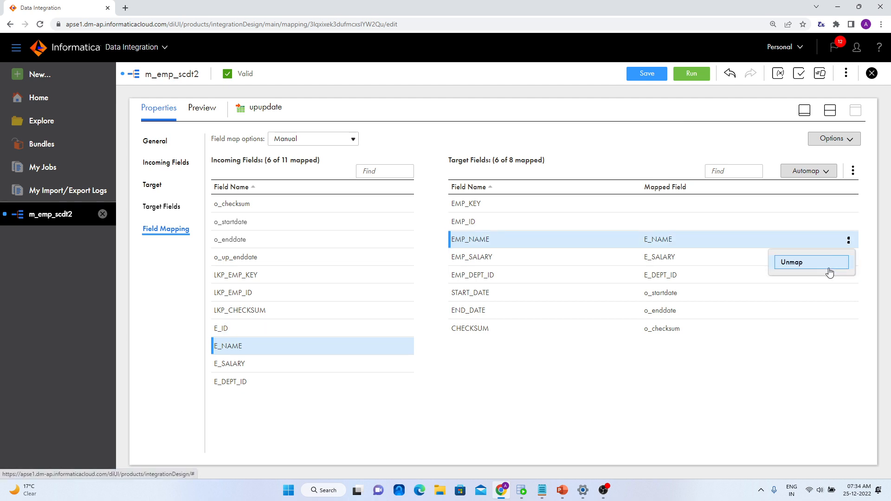
pyautogui.click(824, 267)
pyautogui.click(848, 275)
pyautogui.click(849, 276)
pyautogui.click(826, 295)
pyautogui.click(848, 257)
pyautogui.click(848, 258)
pyautogui.click(835, 279)
# Unmap the START_DATE, END_DATE and CHECKSUM fields in the upupdate target
pyautogui.click(849, 294)
pyautogui.click(848, 294)
pyautogui.click(838, 316)
pyautogui.click(848, 312)
pyautogui.click(842, 319)
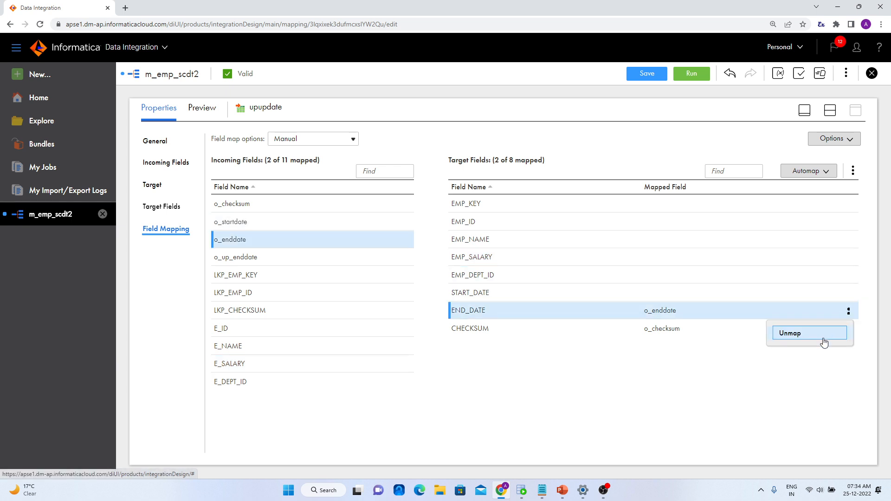
pyautogui.click(824, 338)
pyautogui.click(849, 330)
pyautogui.click(848, 330)
pyautogui.click(830, 347)
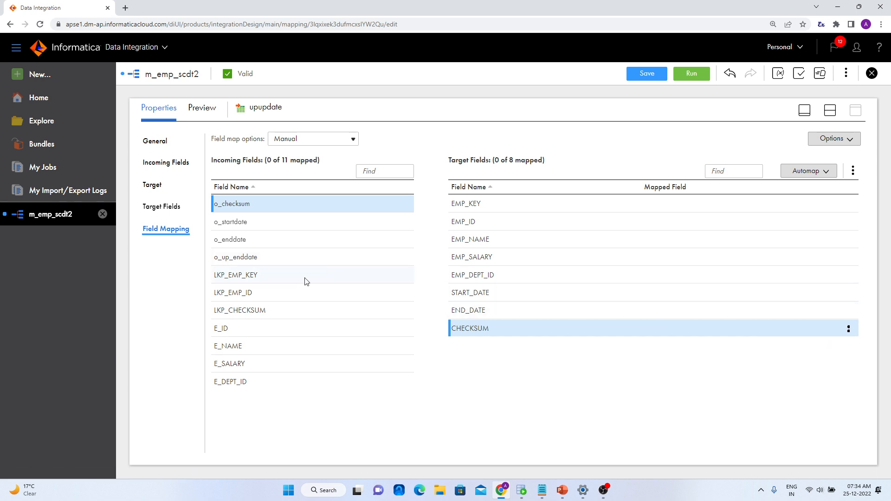
# Map o_up_enddate to END_DATE and LKP_EMP_KEY to EMP_KEY in the upupdate target, and save the mapping
pyautogui.moveTo(240, 259); pyautogui.dragTo(611, 317)
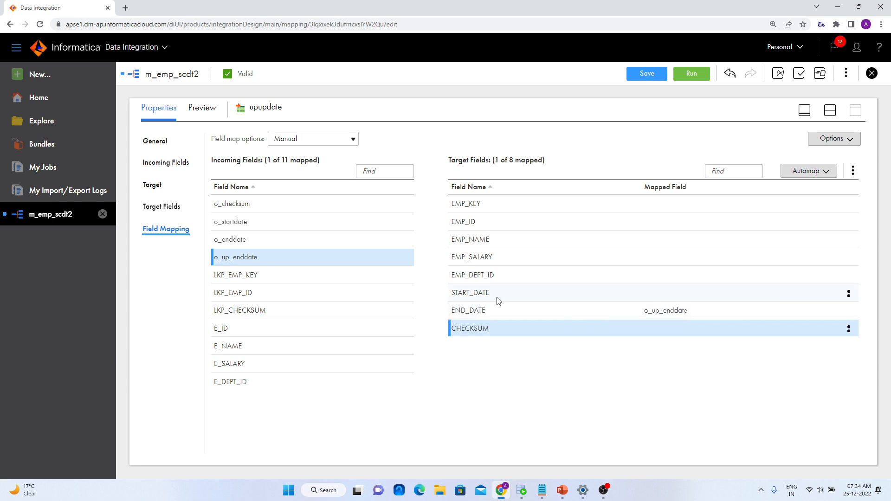
pyautogui.click(673, 206)
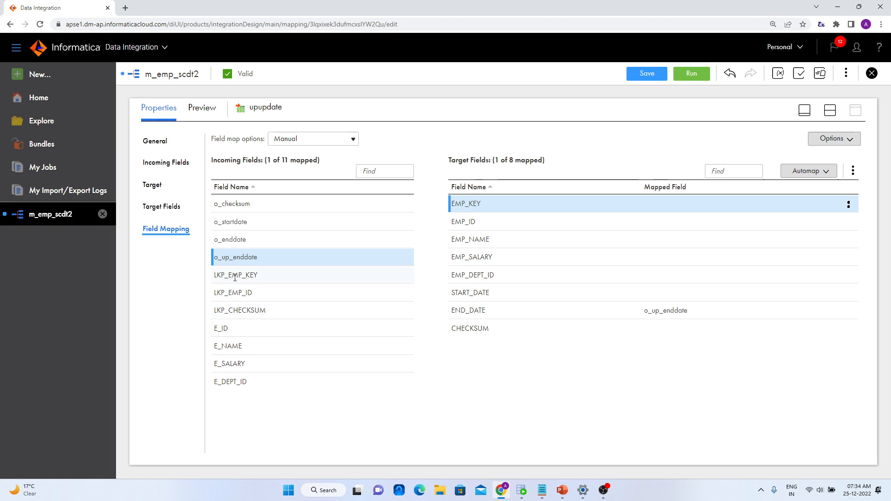
pyautogui.moveTo(236, 274); pyautogui.dragTo(686, 205)
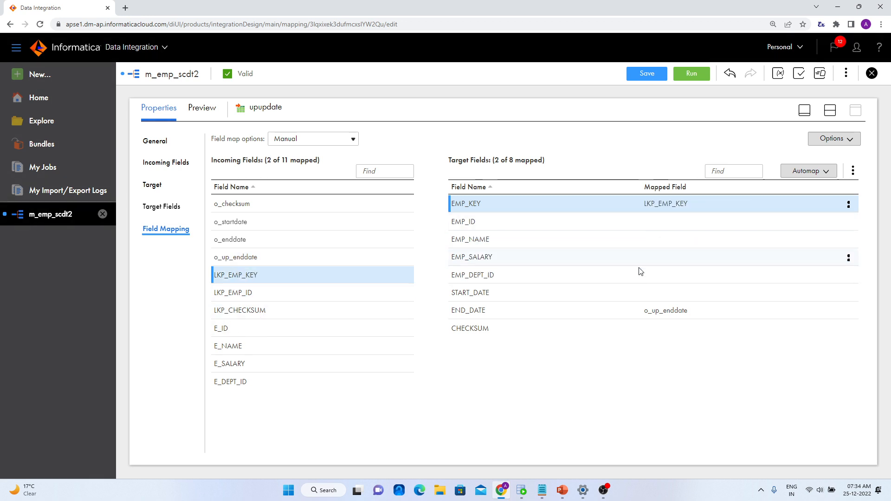
pyautogui.moveTo(547, 498)
pyautogui.click(692, 72)
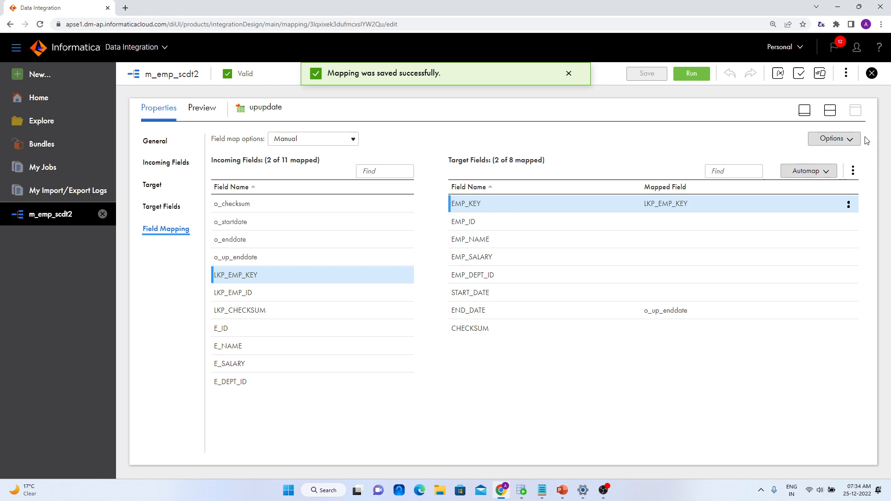
# Start a new mapping task for m_emp_scdt2, named mct_m_)emp_scdt2, with LocalSecureAgentGroup2 as the runtime environment
pyautogui.click(830, 112)
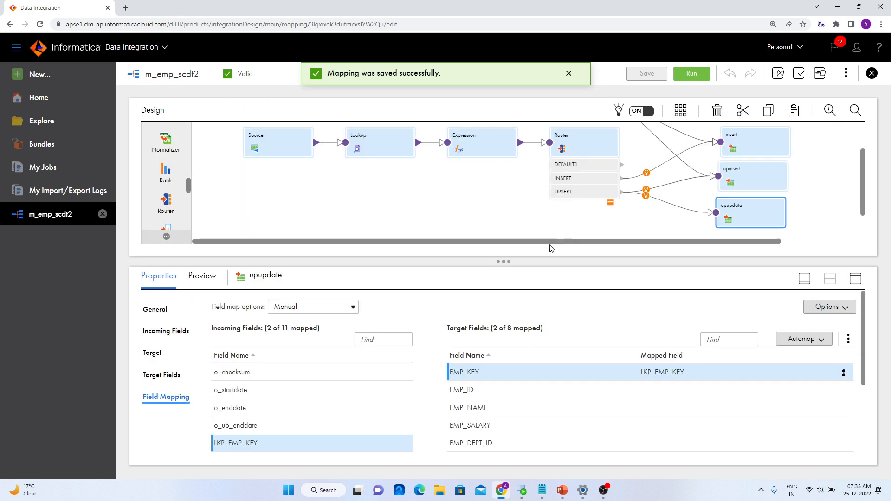
pyautogui.click(802, 280)
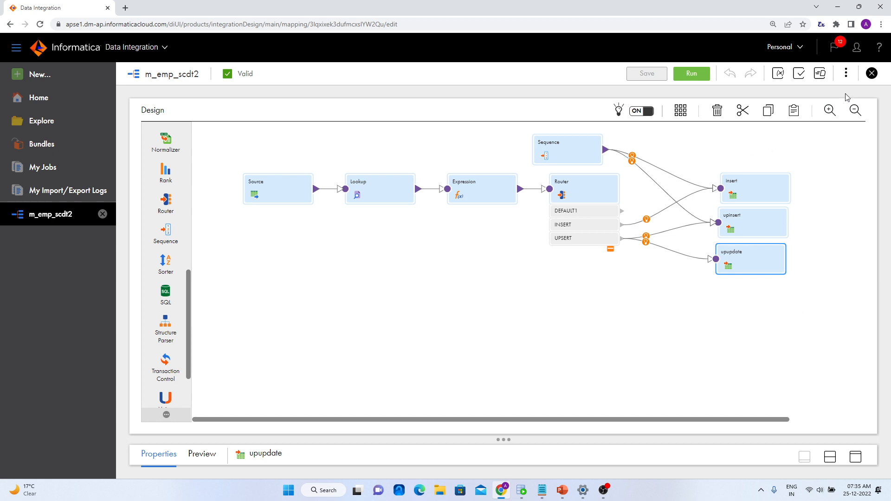
pyautogui.click(846, 74)
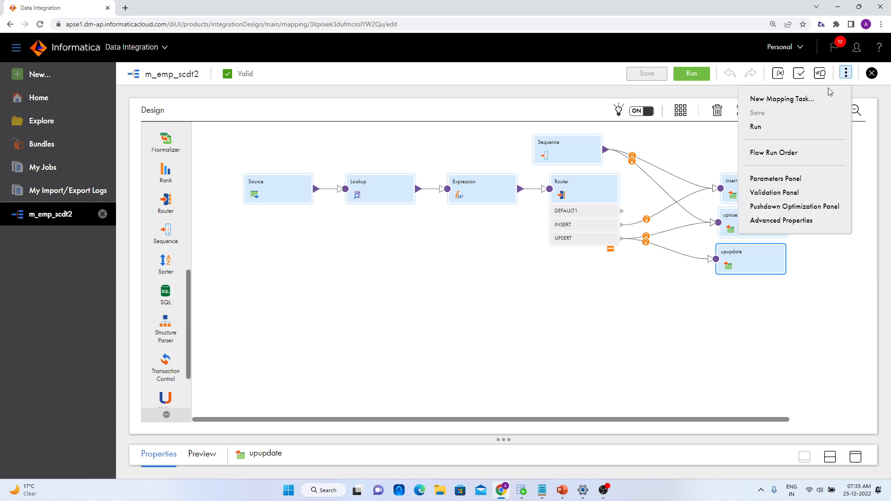
pyautogui.click(799, 101)
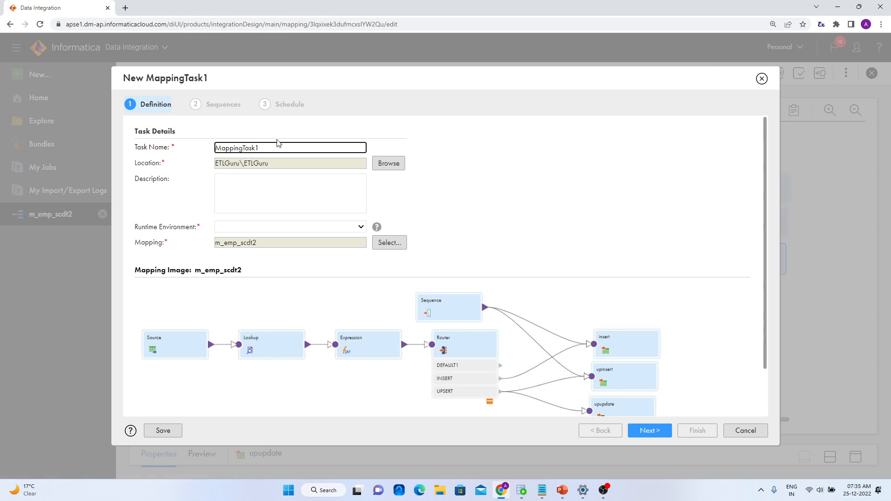
pyautogui.moveTo(273, 148); pyautogui.dragTo(91, 162)
pyautogui.write('mct_m')
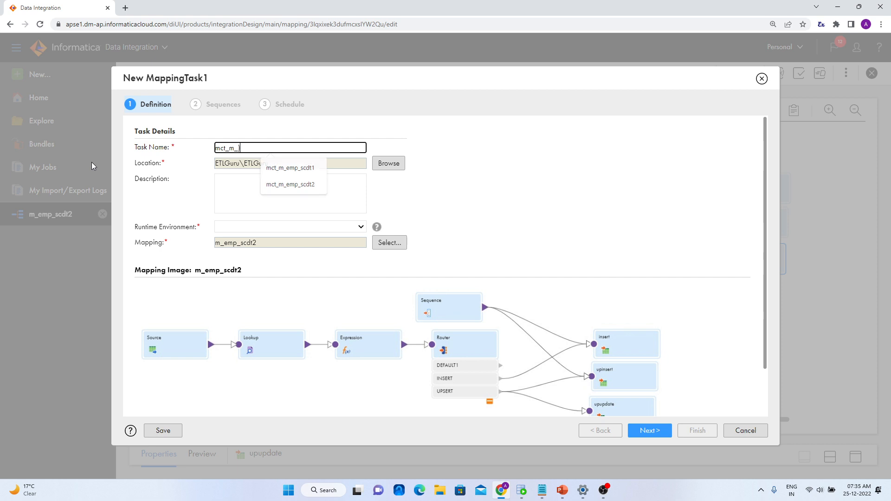
pyautogui.write('_scdt2')
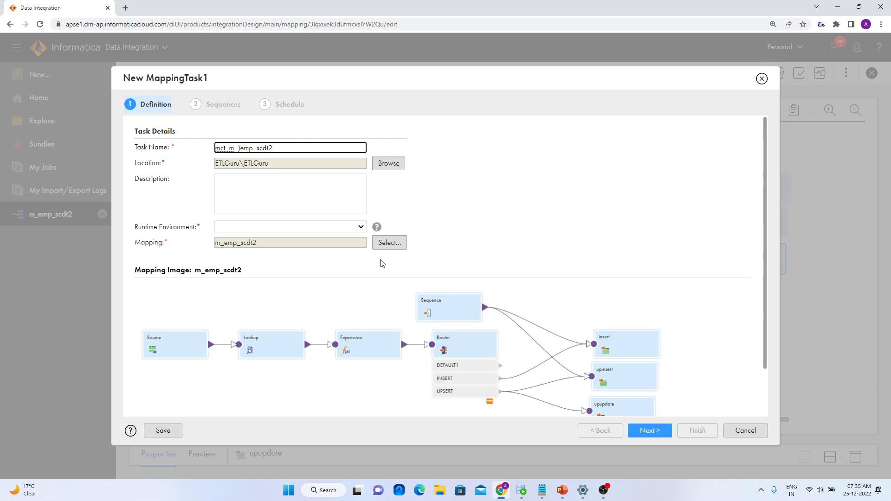
pyautogui.click(362, 226)
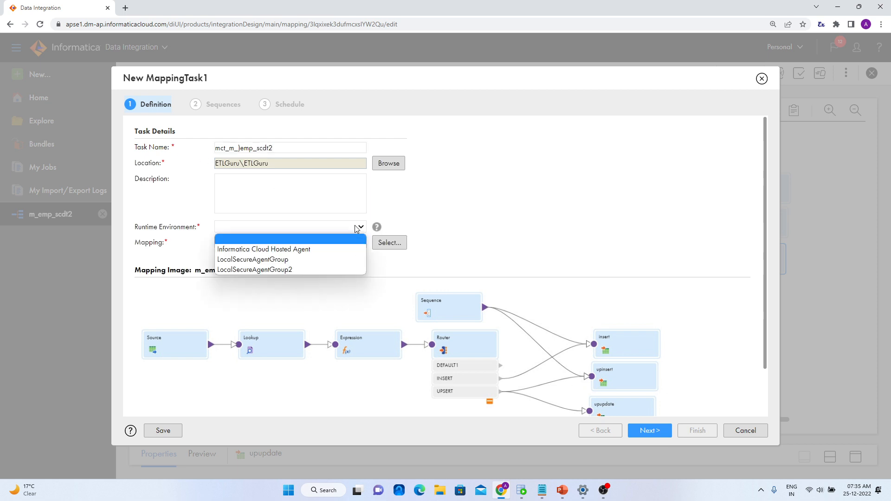
pyautogui.click(328, 266)
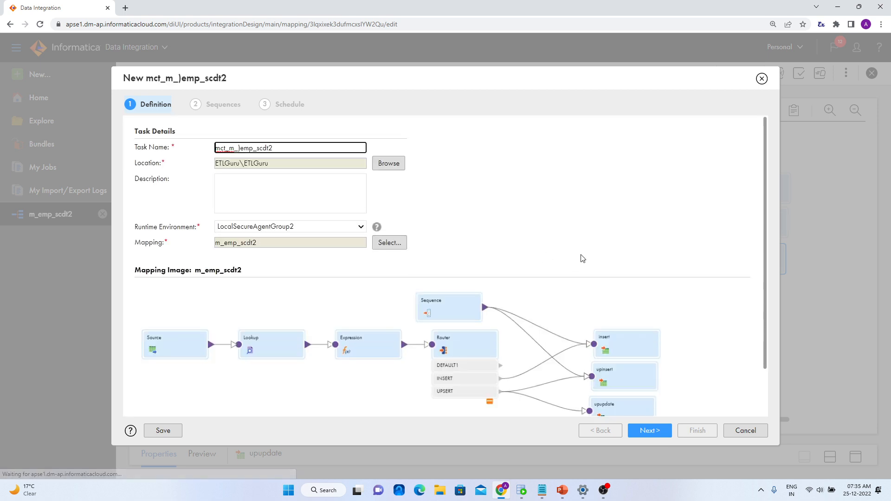
pyautogui.click(648, 431)
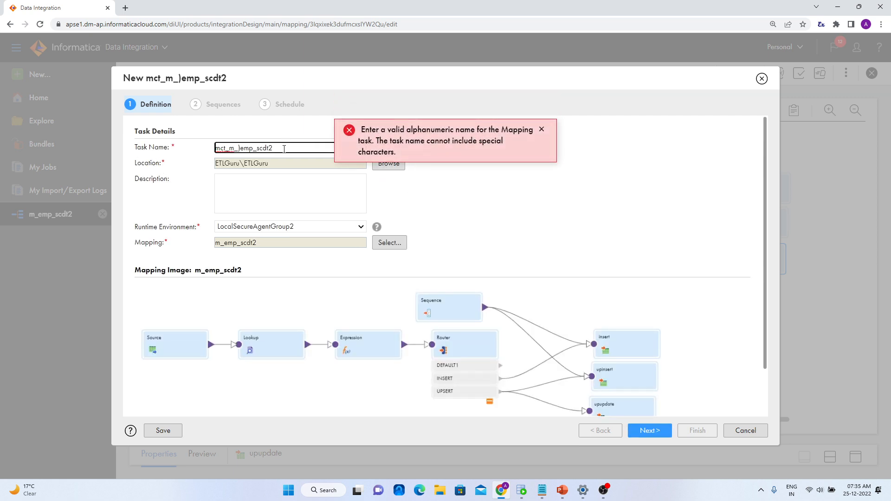
# Correct the task name to mct_m_emp_scdt2 by removing the stray parenthesis, and continue to the Sequences page
pyautogui.click(240, 148)
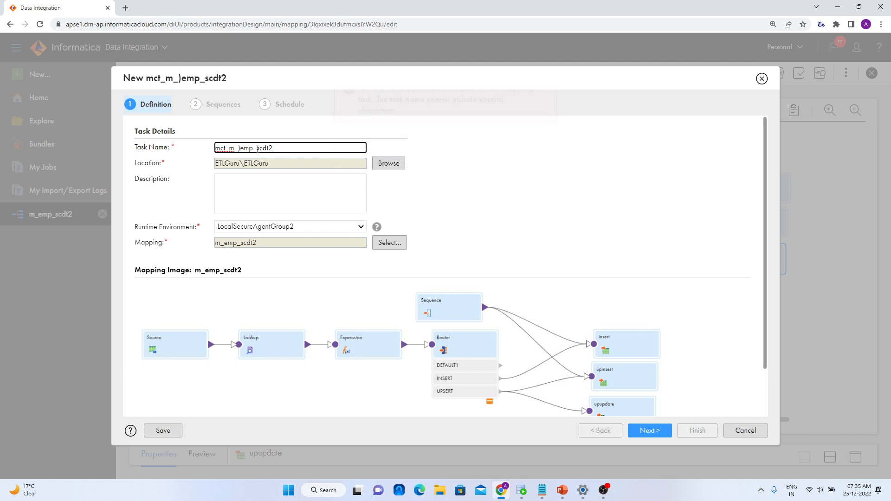
pyautogui.press('BackSpace')
pyautogui.click(666, 435)
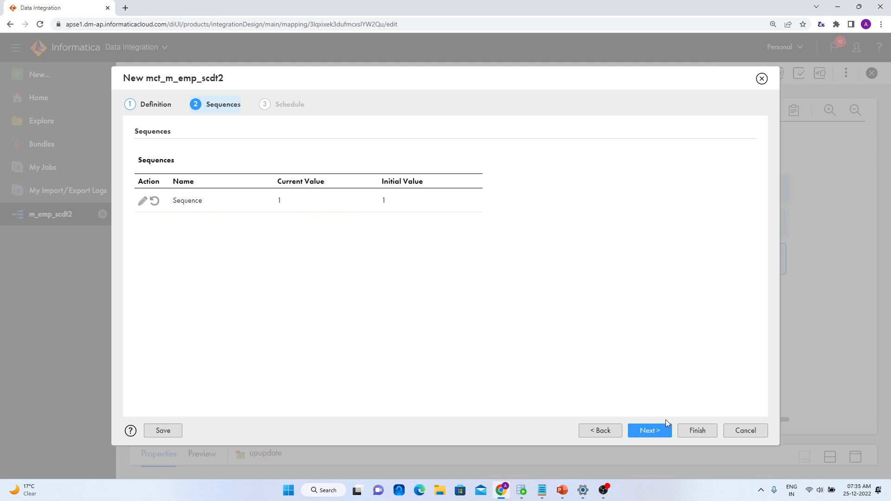
# Finish creating the mapping task without a schedule, and check the source rows of employees_scdt2.csv in Notepad
pyautogui.click(663, 433)
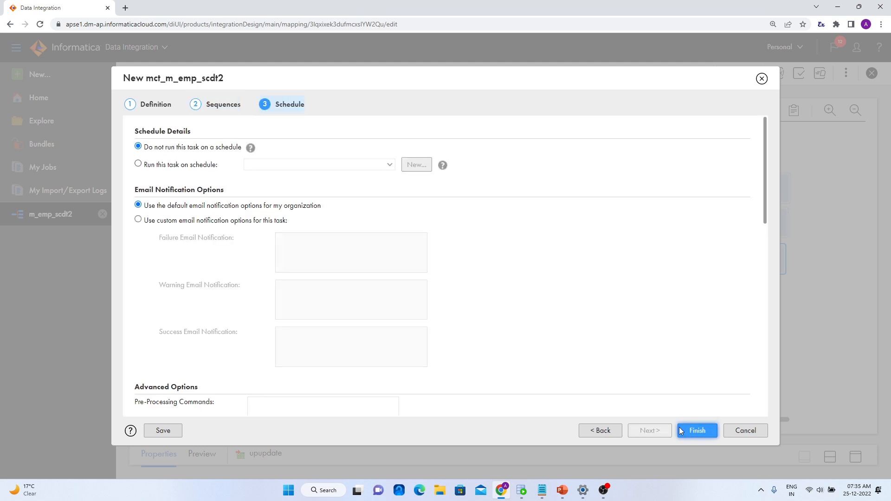
pyautogui.click(698, 430)
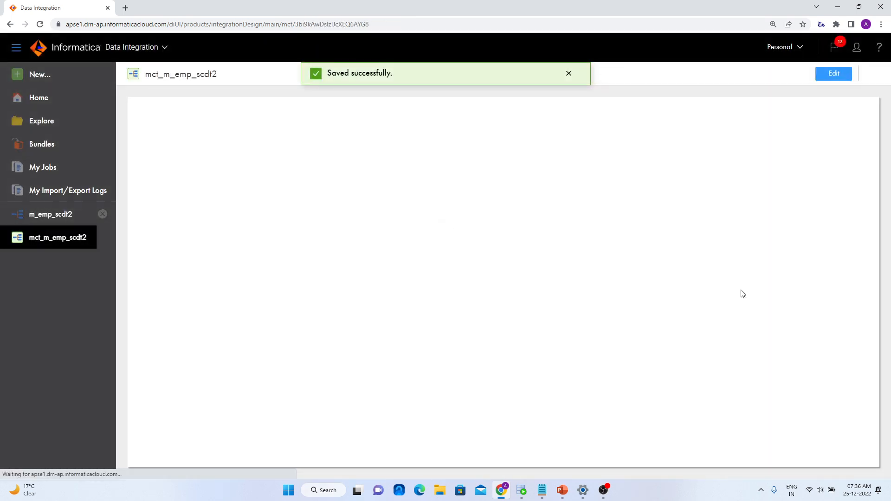
pyautogui.click(542, 491)
pyautogui.click(495, 455)
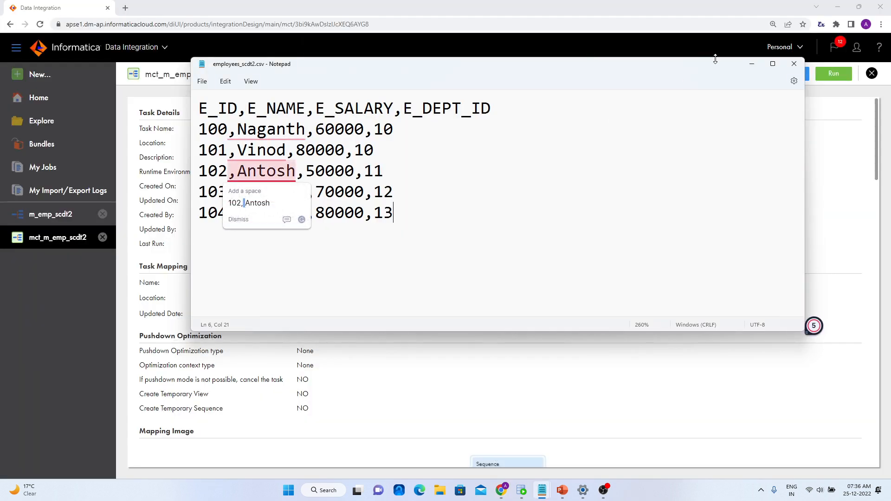
pyautogui.click(753, 63)
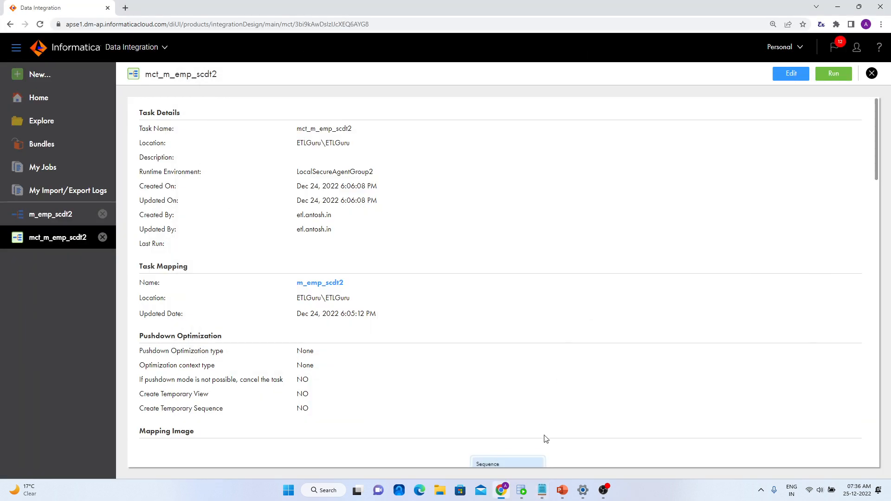
# In Oracle SQL Developer, add the query "select * from employees_scdt2;" below the desc statement and run it
pyautogui.click(521, 490)
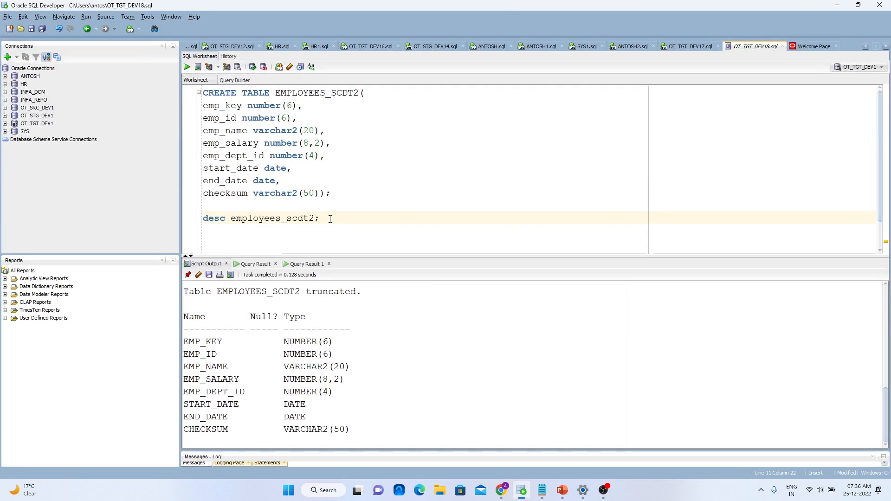
pyautogui.click(329, 218)
pyautogui.press('Return')
pyautogui.press('Return')
pyautogui.press('Return')
pyautogui.press('Return')
pyautogui.write('select * from employees_scdt2;')
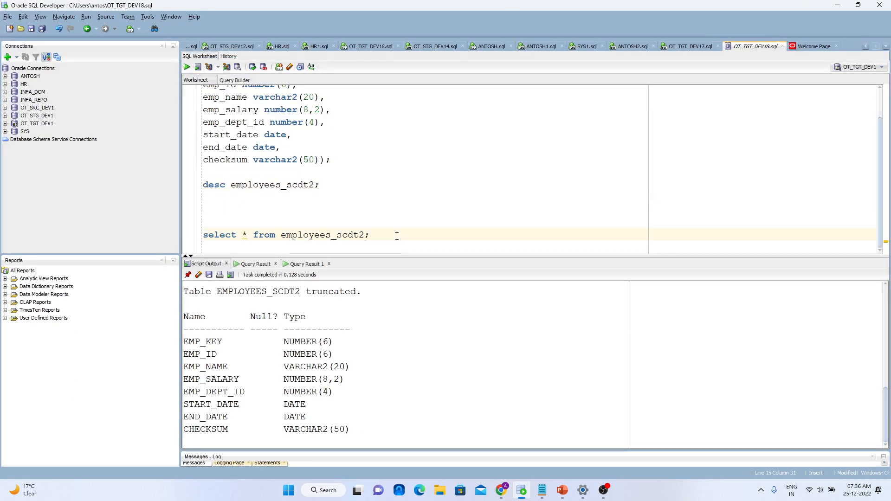
pyautogui.tripleClick(398, 237)
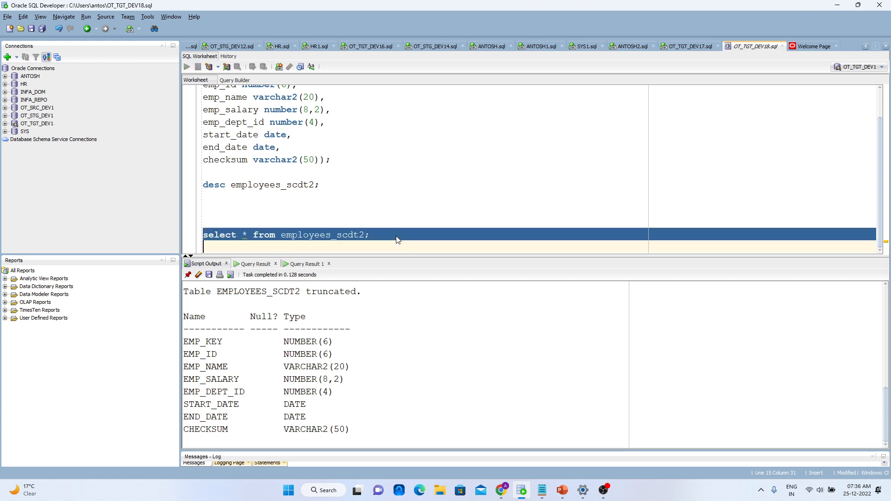
pyautogui.hotkey('ctrl', 'Return')
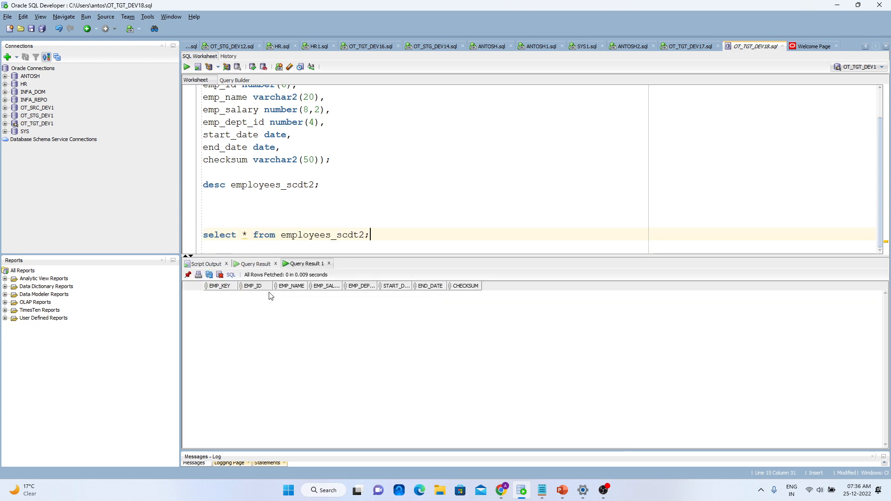
# Back in Informatica Data Integration, run the mct_m_emp_scdt2 task and refresh its job list until the run finishes
pyautogui.click(837, 5)
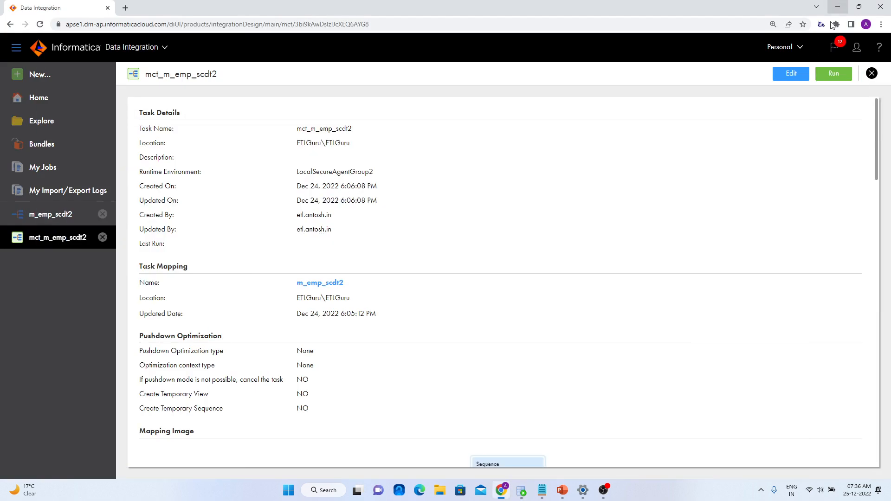
pyautogui.click(831, 73)
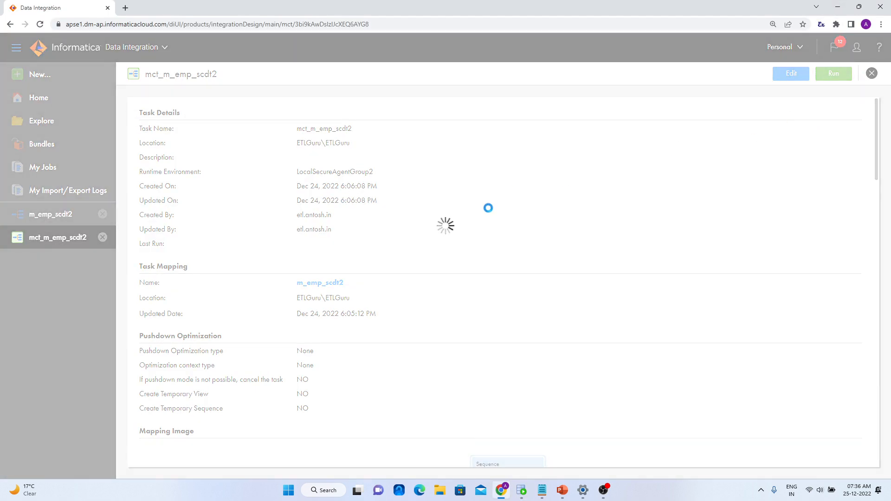
pyautogui.click(470, 76)
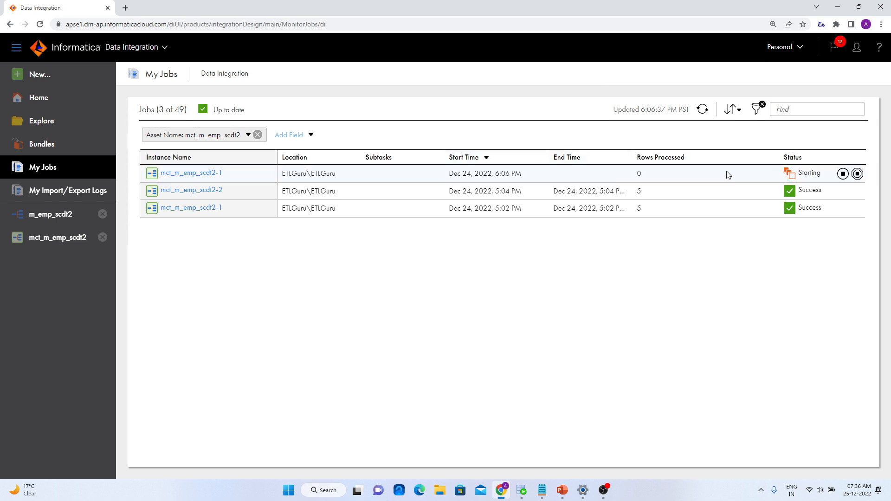
pyautogui.click(702, 110)
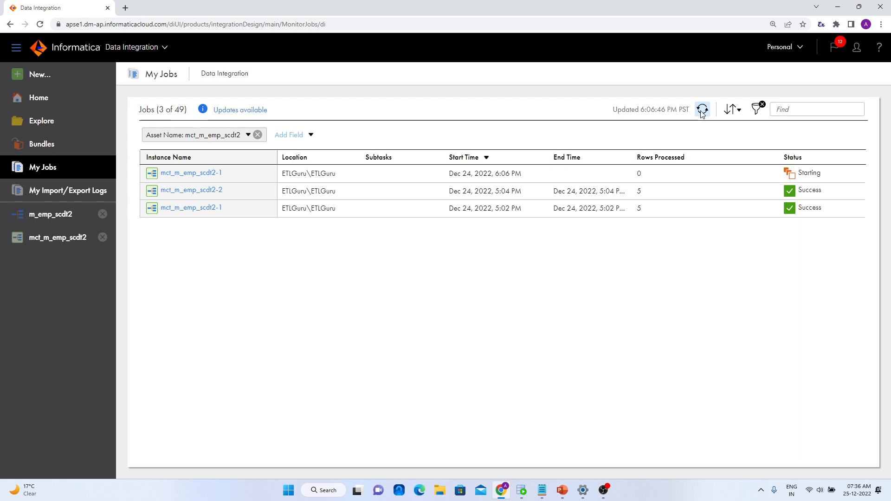
pyautogui.click(701, 111)
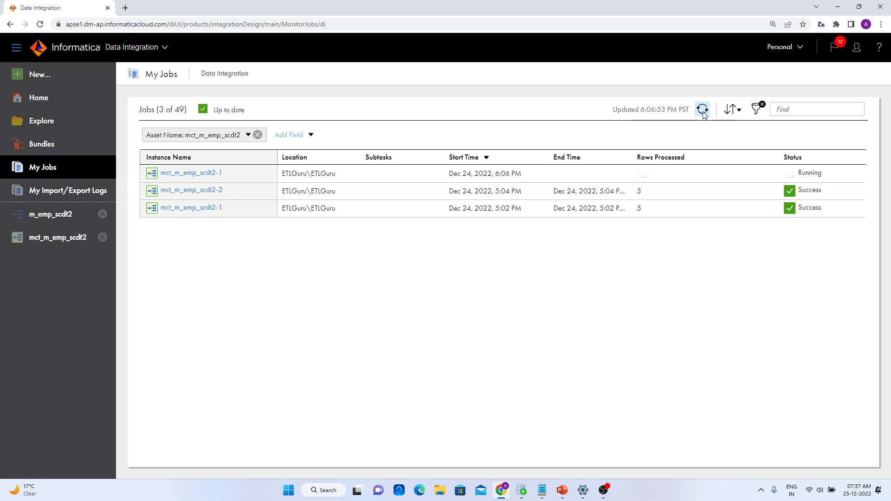
pyautogui.click(702, 110)
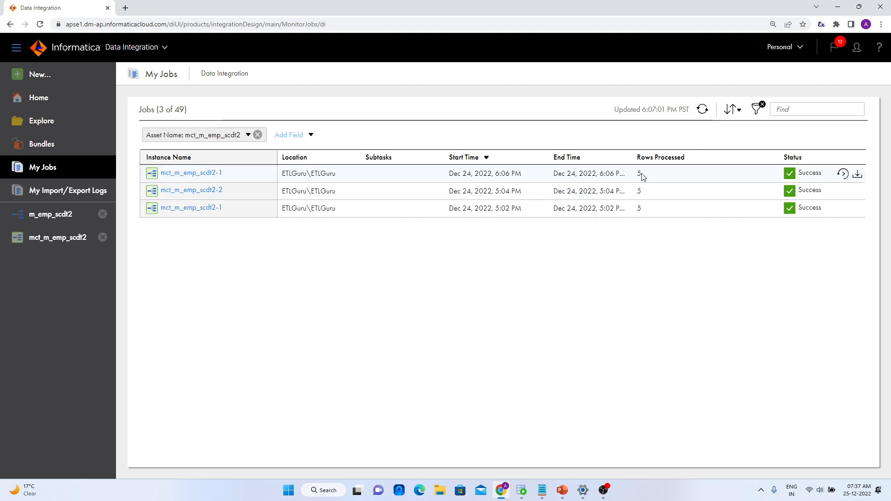
# Review the insert target's results in the finished job's details, and rerun the employees_scdt2 query in SQL Developer
pyautogui.click(211, 177)
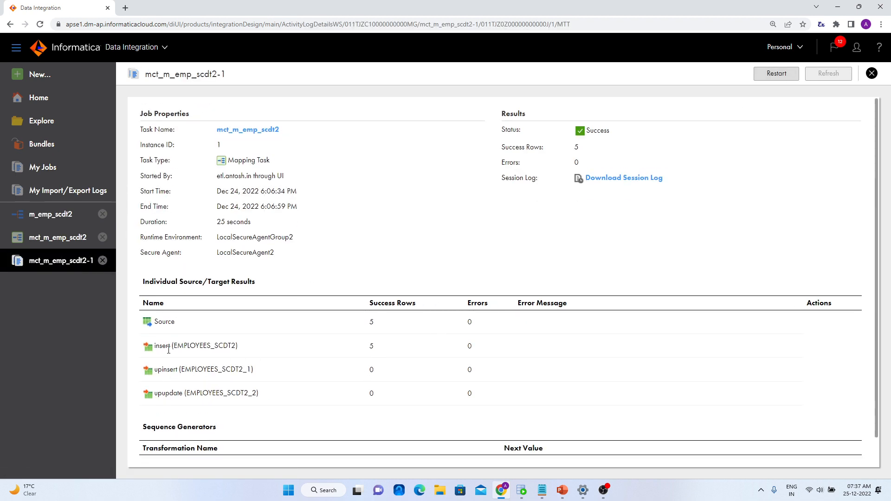
pyautogui.moveTo(158, 349); pyautogui.dragTo(384, 346)
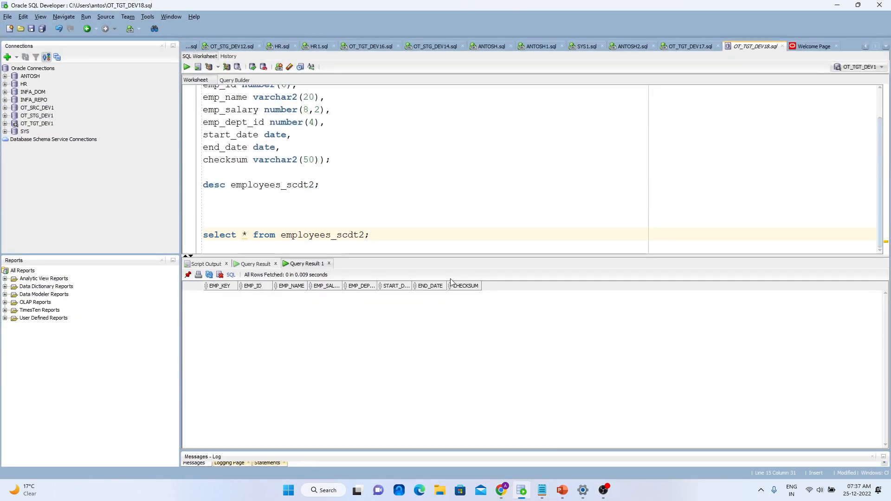
pyautogui.hotkey('ctrl', 'Return')
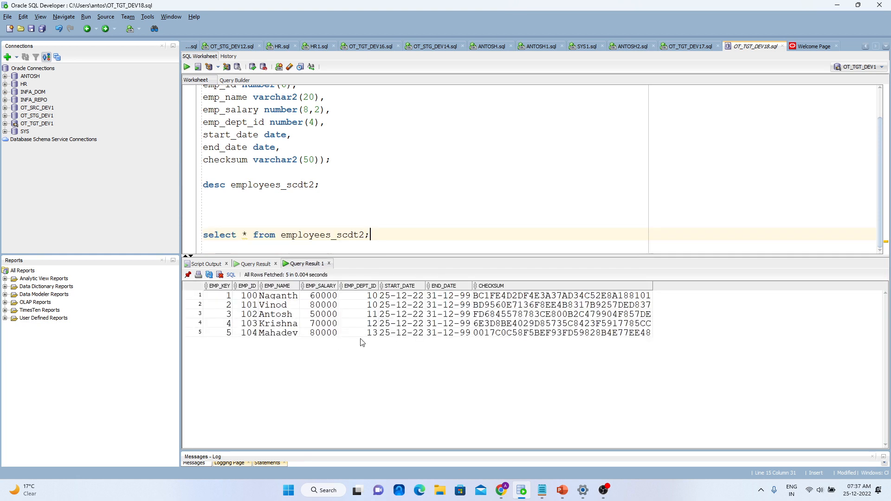
# In employees_scdt2.csv in Notepad, set the salary to 90000 in the fourth data row and 70000 in the fifth
pyautogui.click(543, 490)
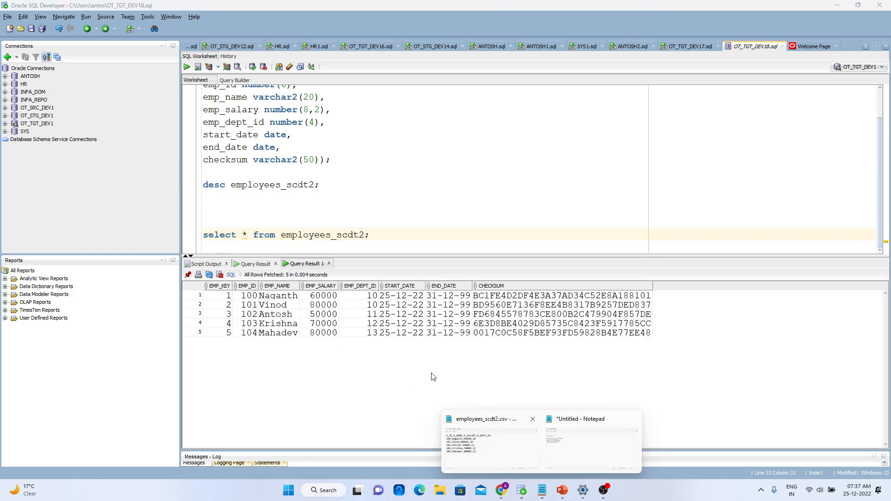
pyautogui.click(466, 440)
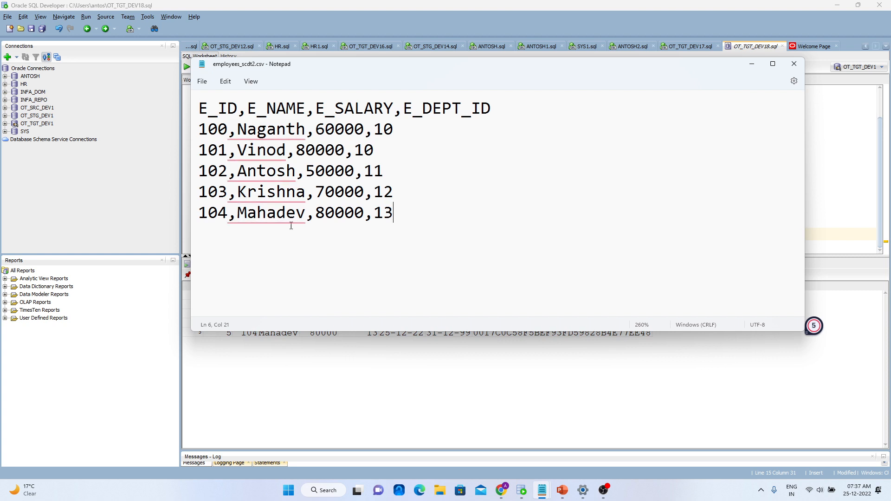
pyautogui.moveTo(244, 218)
pyautogui.moveTo(316, 192); pyautogui.dragTo(325, 192)
pyautogui.write('9')
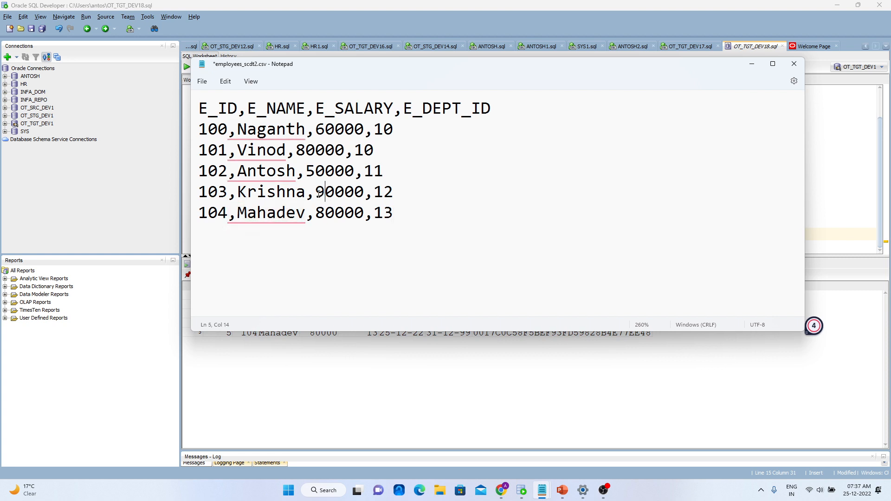
pyautogui.moveTo(324, 214); pyautogui.dragTo(316, 214)
pyautogui.write('7')
# Append an employee row with the next E_ID, the employee's name, salary 60000 and department 15, and save the file
pyautogui.press('Return')
pyautogui.write('1')
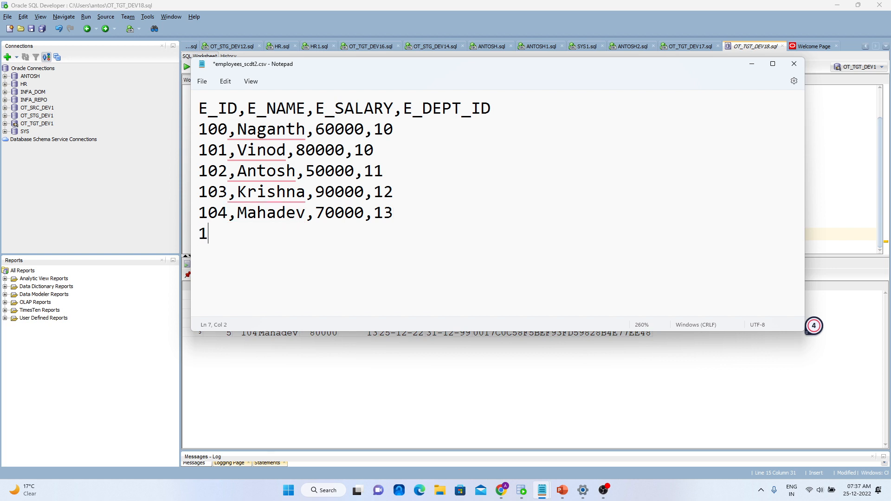
pyautogui.write('05,Ma')
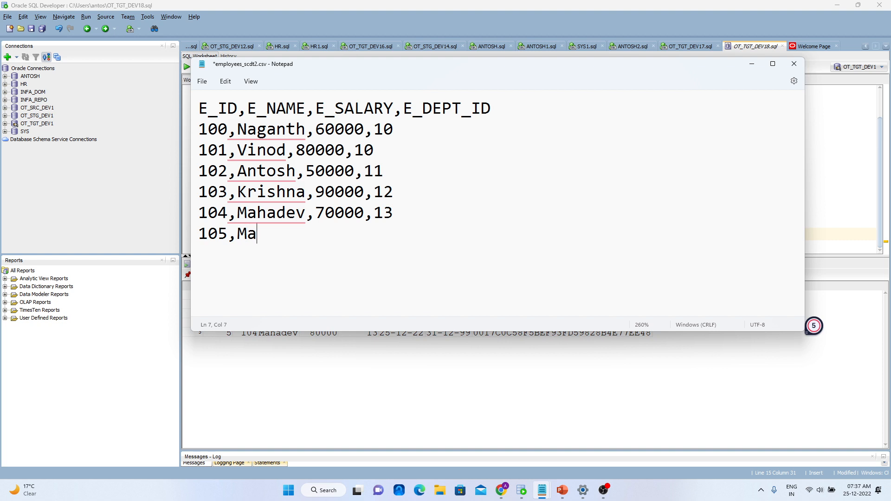
pyautogui.write('hesh,60000,15')
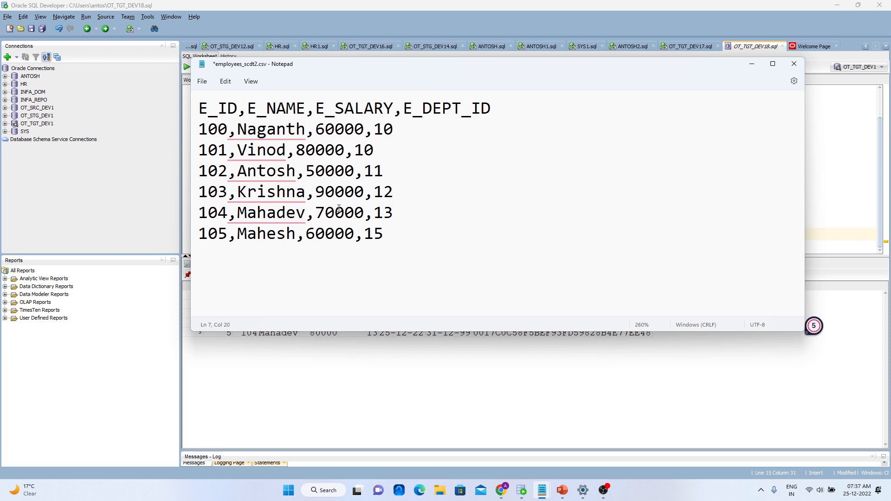
pyautogui.moveTo(280, 196)
pyautogui.click(202, 82)
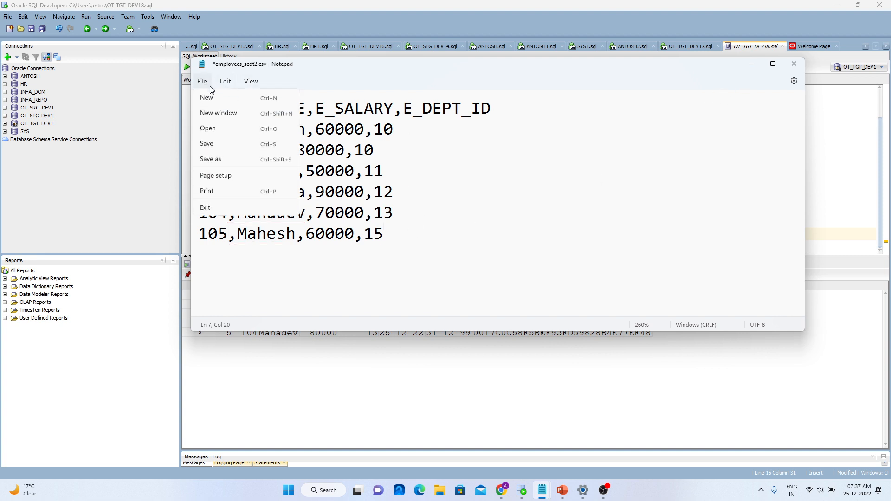
pyautogui.click(225, 147)
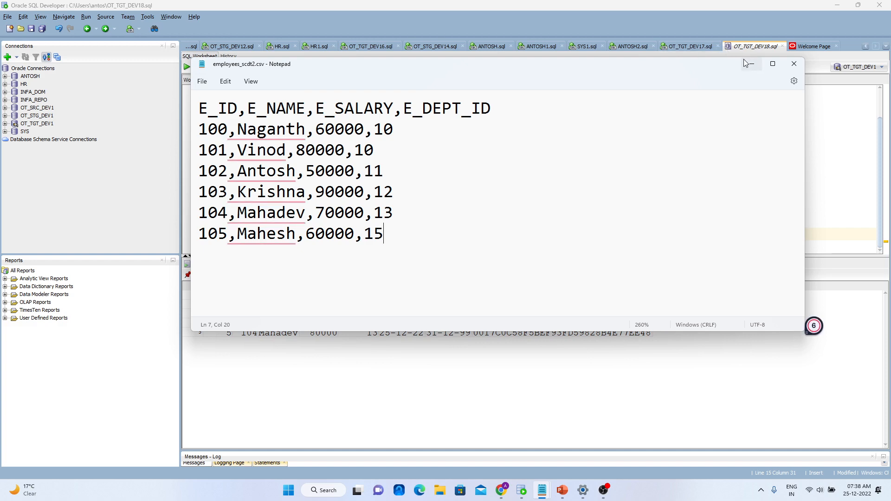
# Return to Informatica Data Integration, restart the mct_m_emp_scdt2-1 job and refresh My Jobs until the new run finishes
pyautogui.click(751, 64)
pyautogui.click(837, 5)
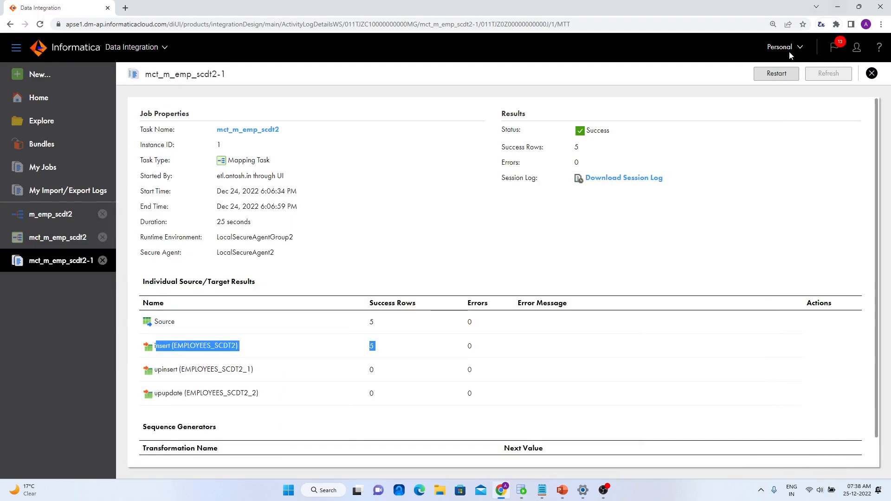
pyautogui.click(778, 79)
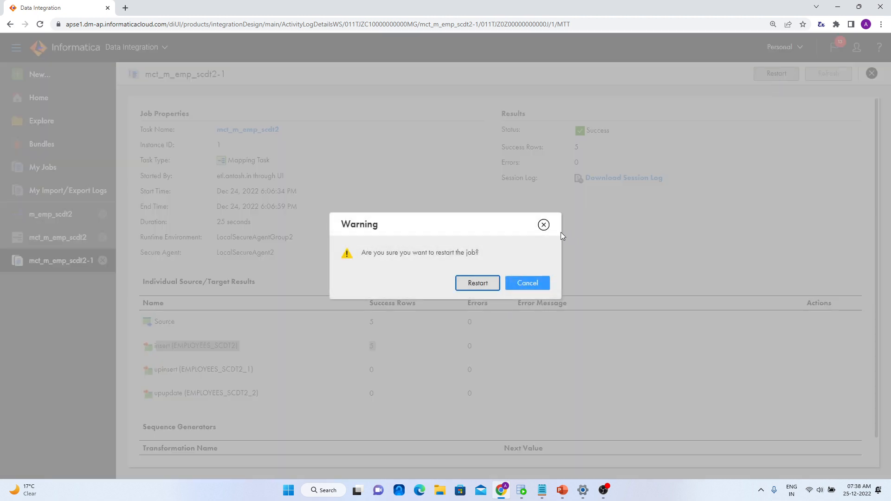
pyautogui.click(478, 283)
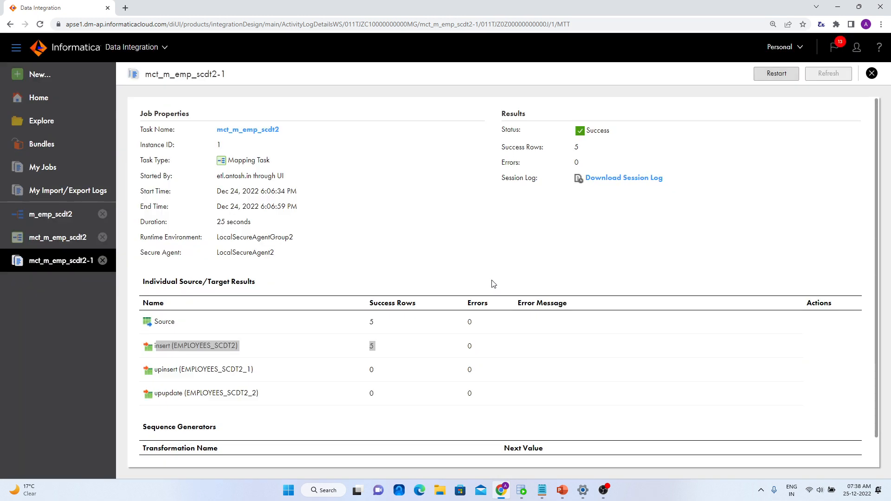
pyautogui.click(59, 169)
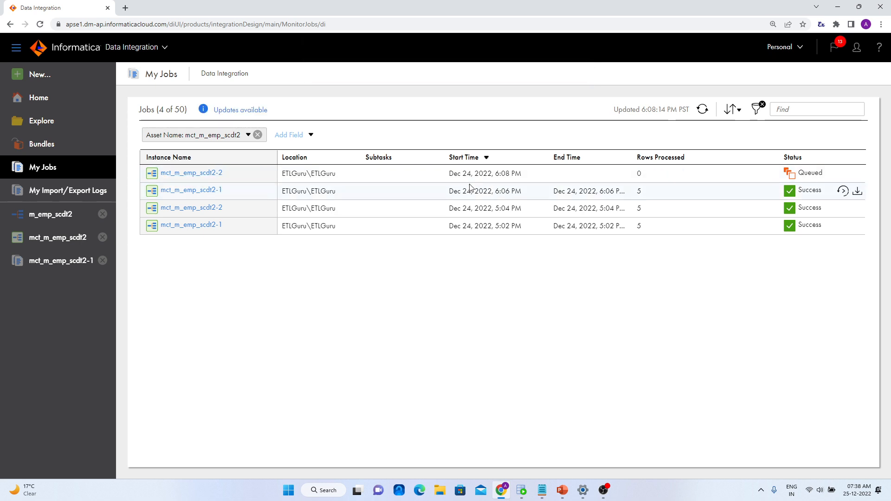
pyautogui.click(701, 111)
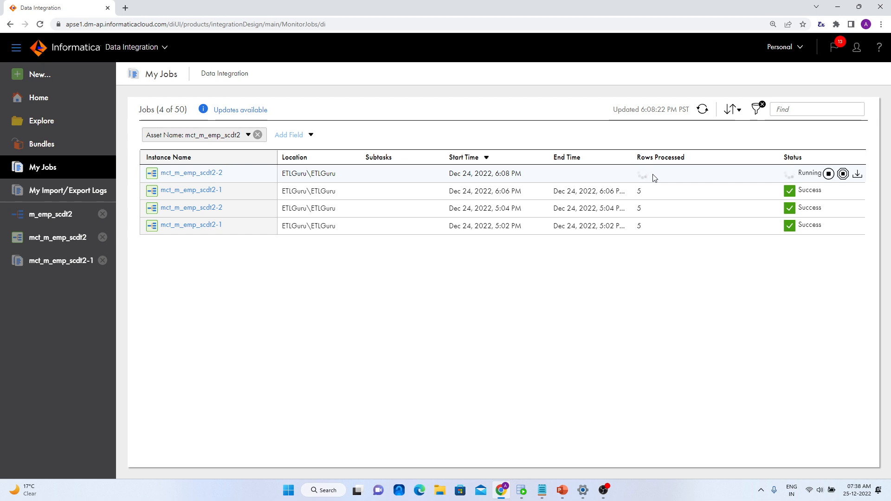
pyautogui.click(701, 116)
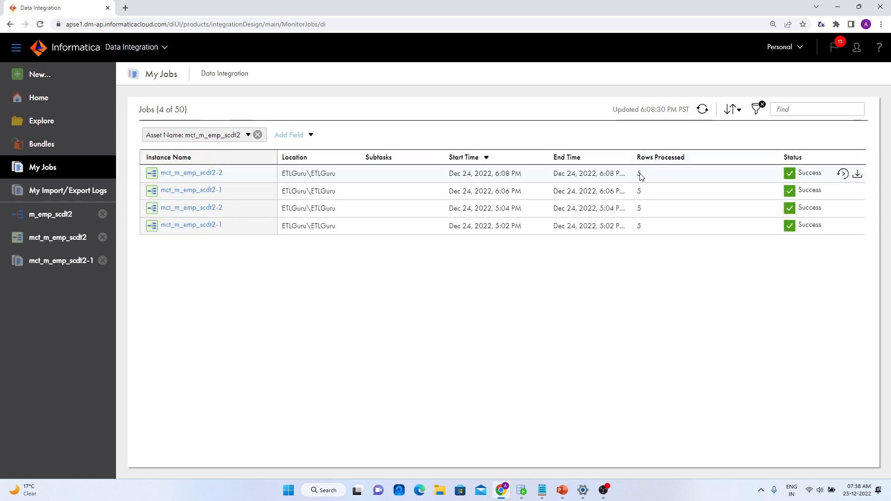
# Open the details of the mct_m_emp_scdt2-2 run to check each target's results, and rerun the employees_scdt2 query in SQL Developer
pyautogui.click(214, 174)
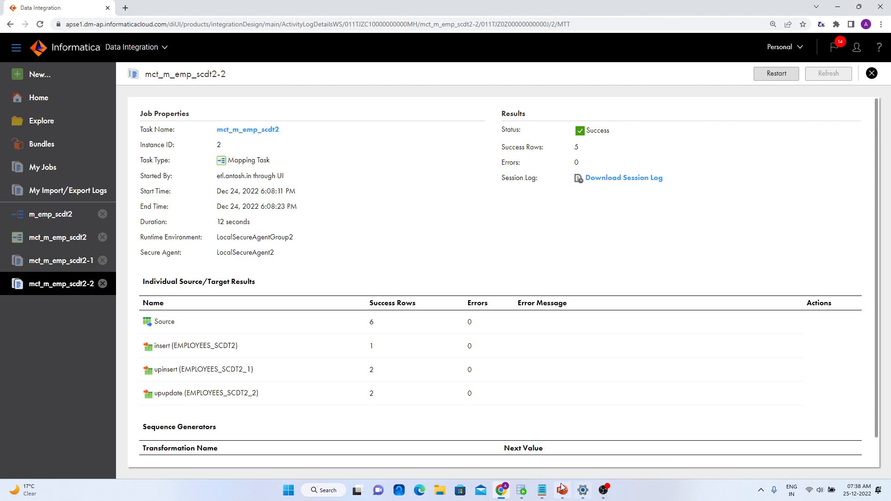
pyautogui.click(529, 490)
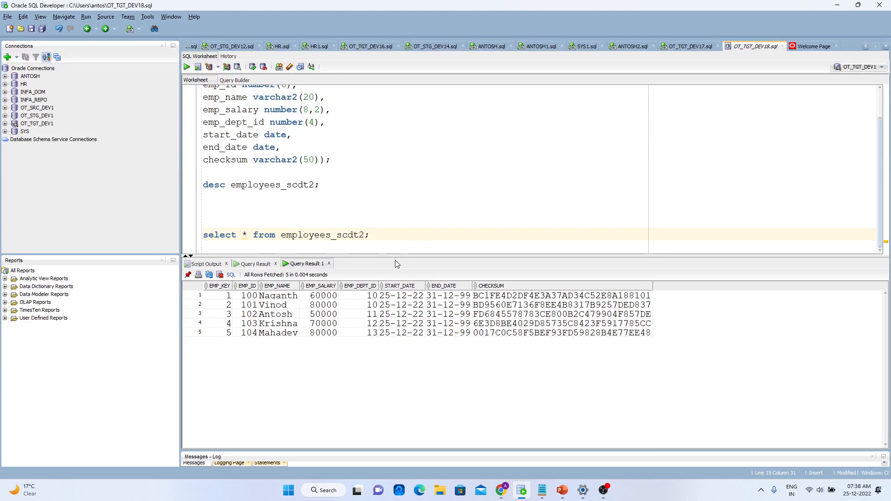
pyautogui.hotkey('ctrl', 'Return')
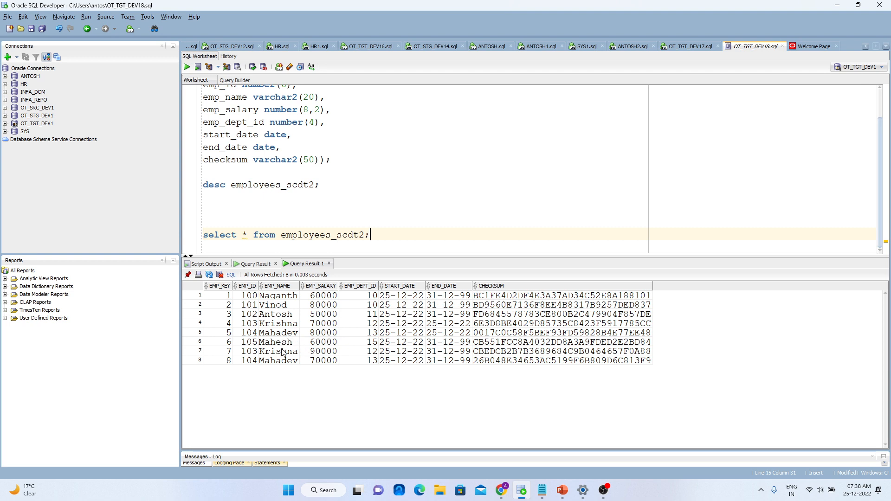
# Examine the new and superseded versions of the changed employees in the query result, comparing their START_DATE and END_DATE values
pyautogui.moveTo(285, 344); pyautogui.dragTo(434, 337)
pyautogui.click(289, 360)
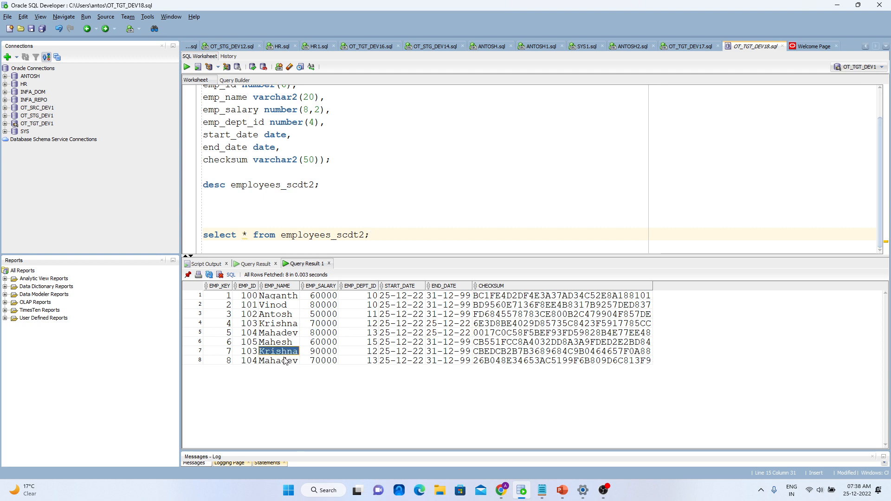
pyautogui.moveTo(289, 356); pyautogui.dragTo(446, 352)
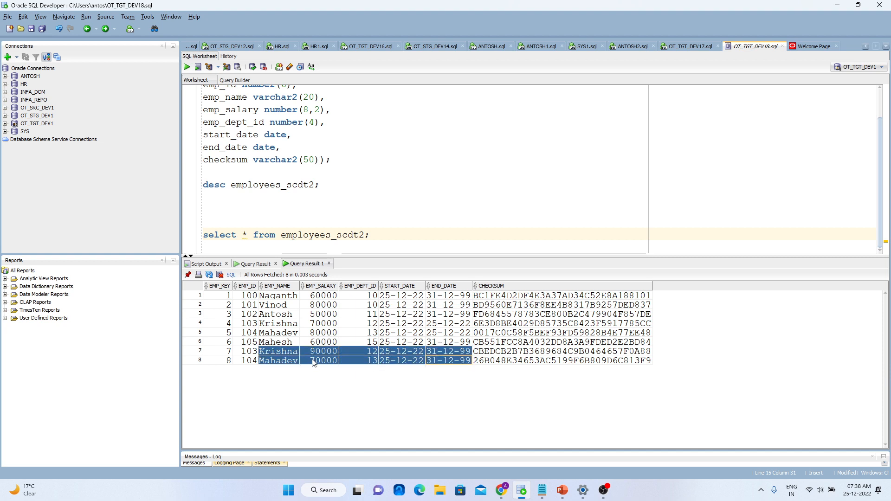
pyautogui.moveTo(277, 323); pyautogui.dragTo(441, 334)
pyautogui.click(445, 324)
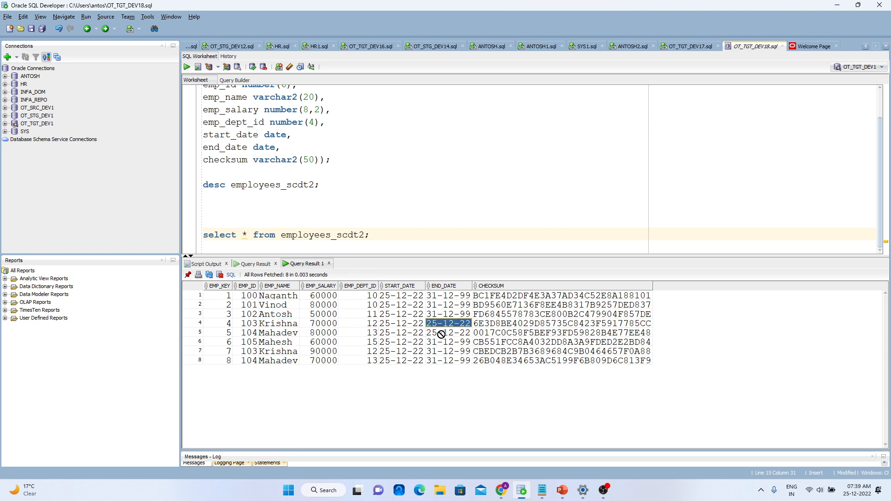
pyautogui.click(443, 333)
pyautogui.click(445, 324)
pyautogui.moveTo(438, 353); pyautogui.dragTo(440, 361)
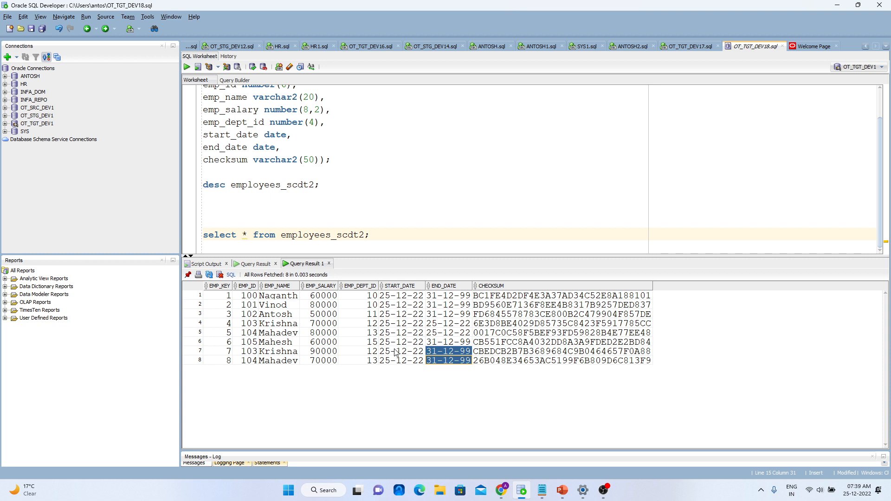
pyautogui.moveTo(398, 344); pyautogui.dragTo(396, 356)
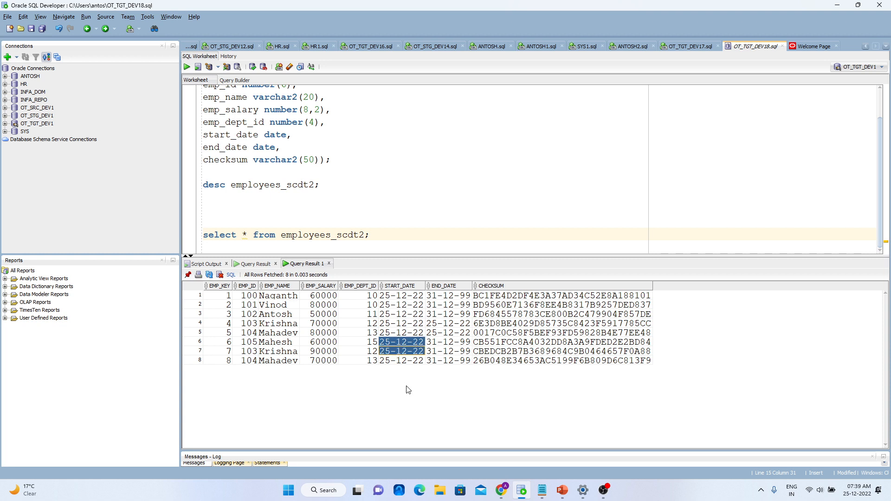